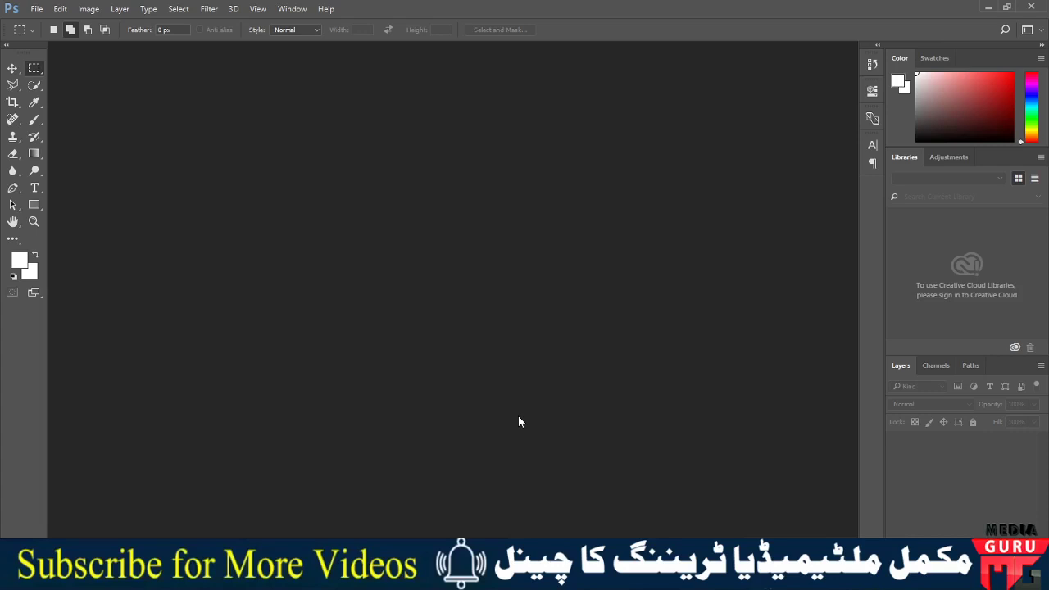
# Open the File menu in the menu bar to start opening an image
pyautogui.click(37, 10)
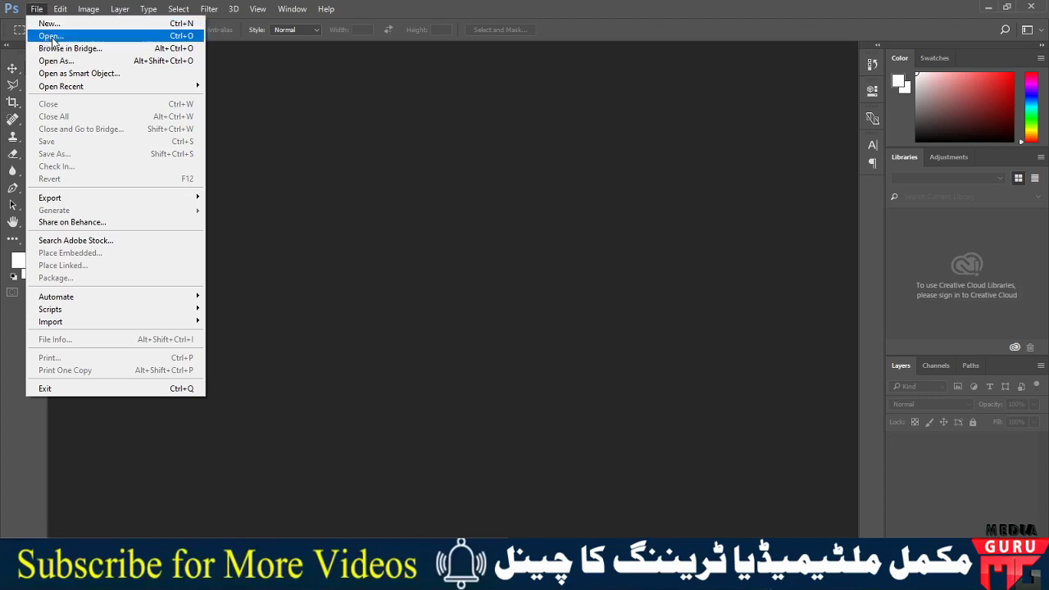
# Open beautiful-1867092_1920.jpg from E:\Arena bank\HD IMAGES
pyautogui.click(57, 36)
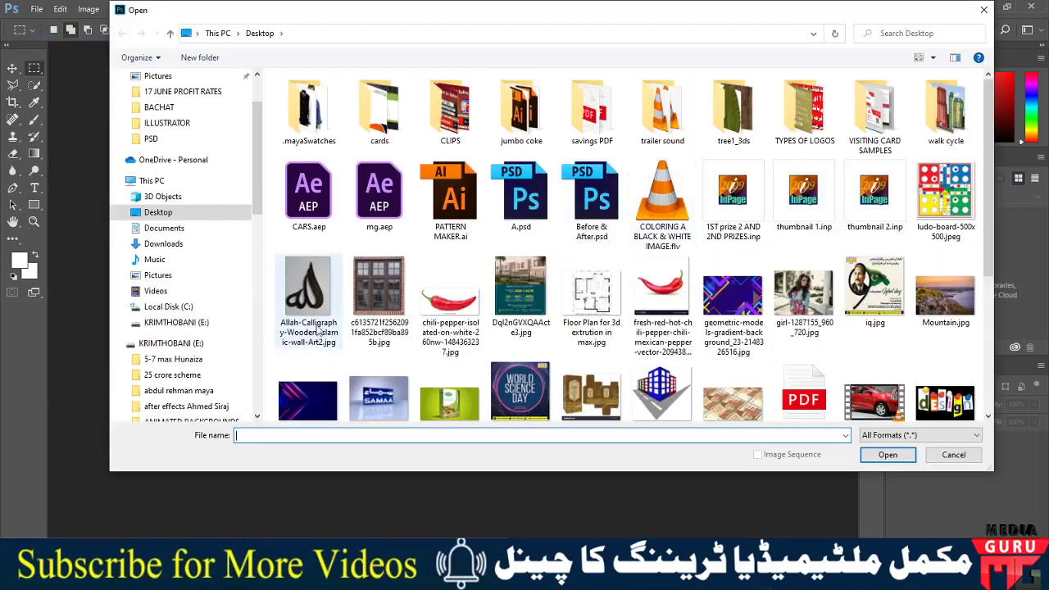
pyautogui.click(184, 344)
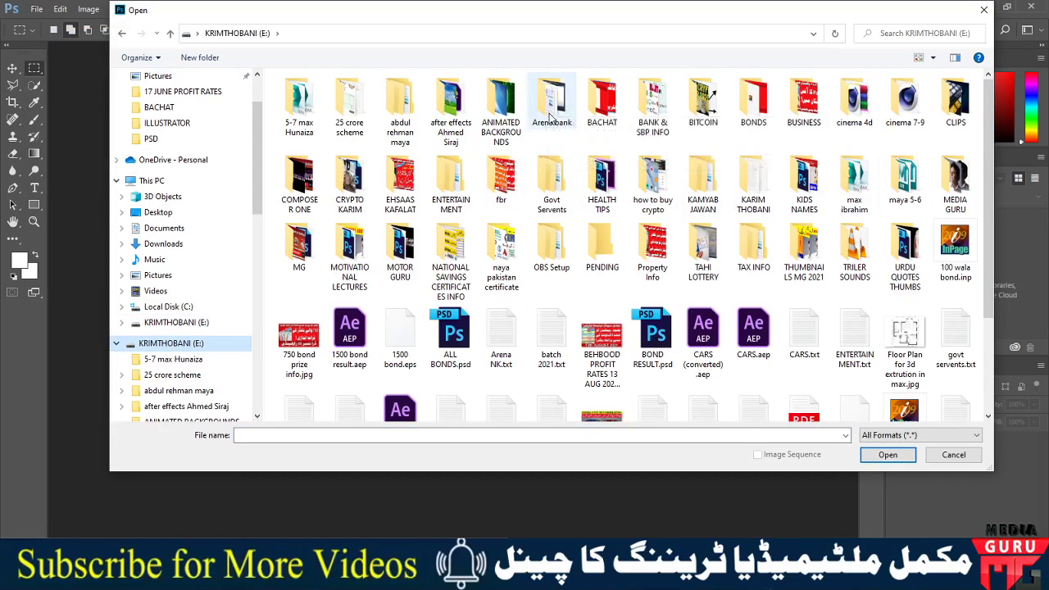
pyautogui.doubleClick(550, 116)
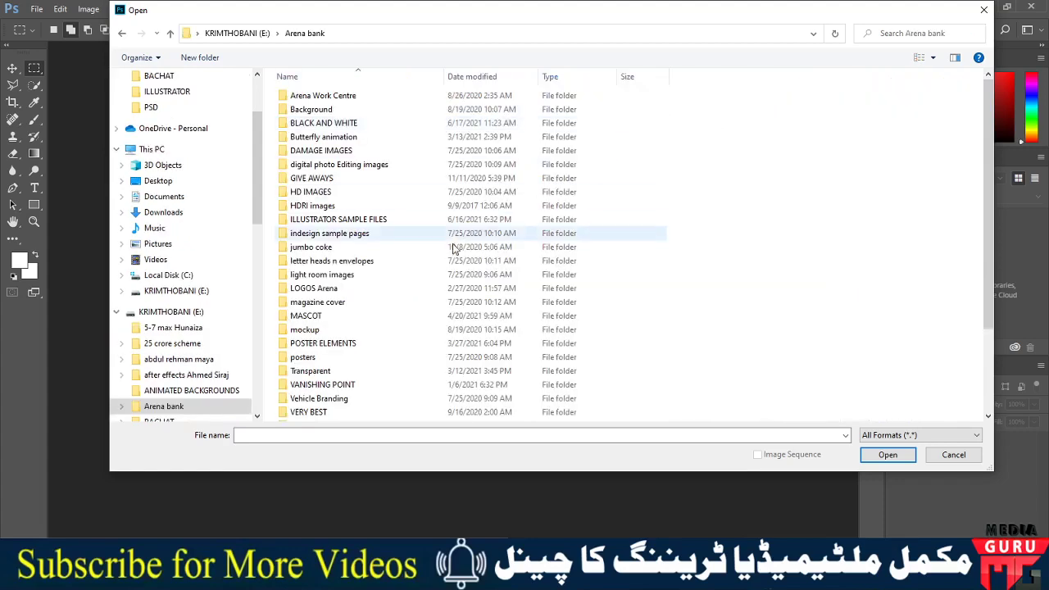
pyautogui.doubleClick(312, 193)
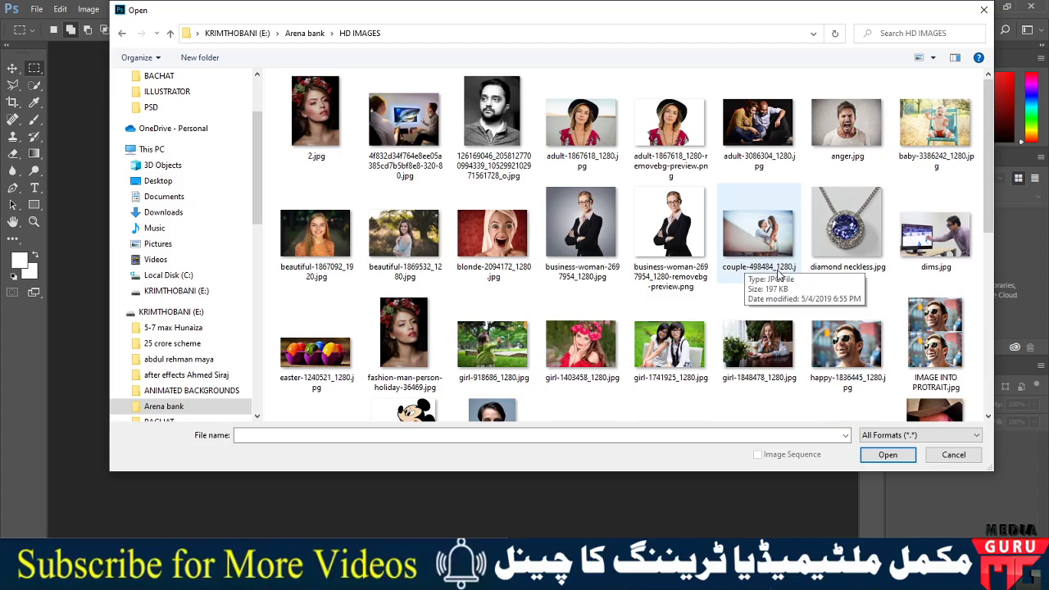
pyautogui.scroll(-2, 779, 274)
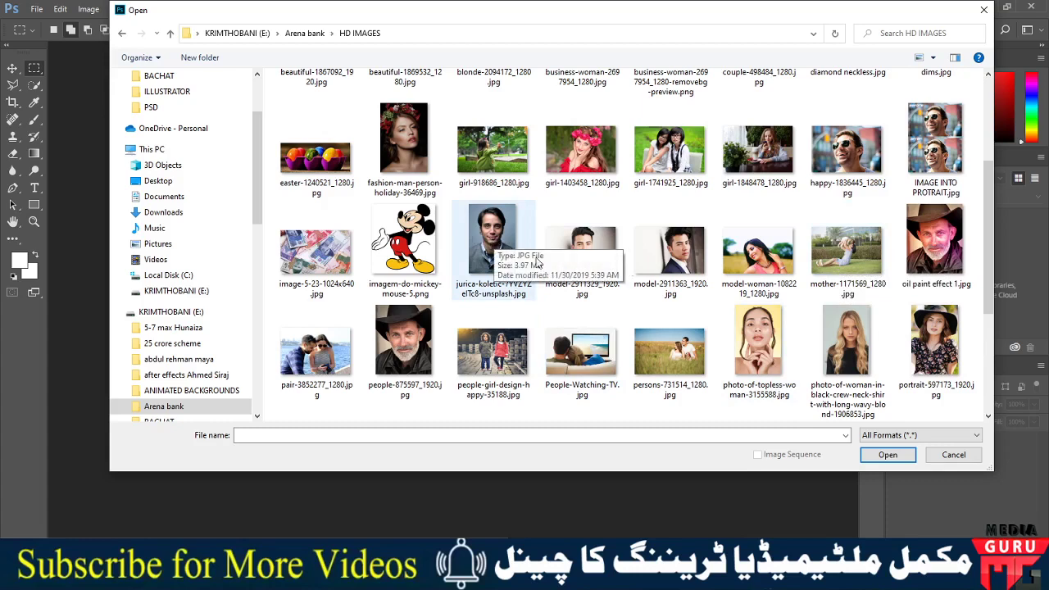
pyautogui.scroll(-2, 771, 263)
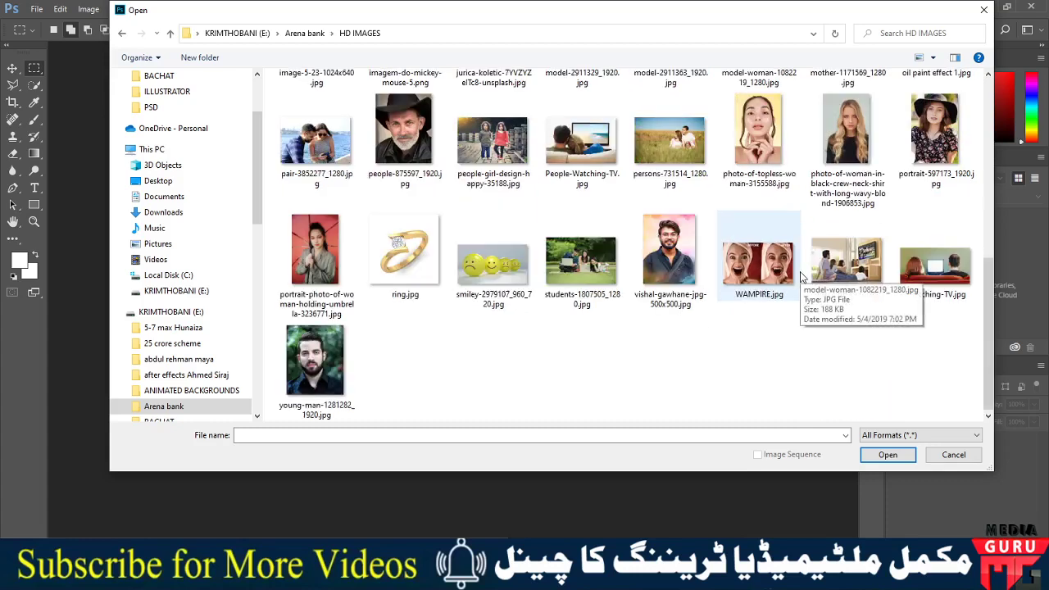
pyautogui.scroll(2, 802, 278)
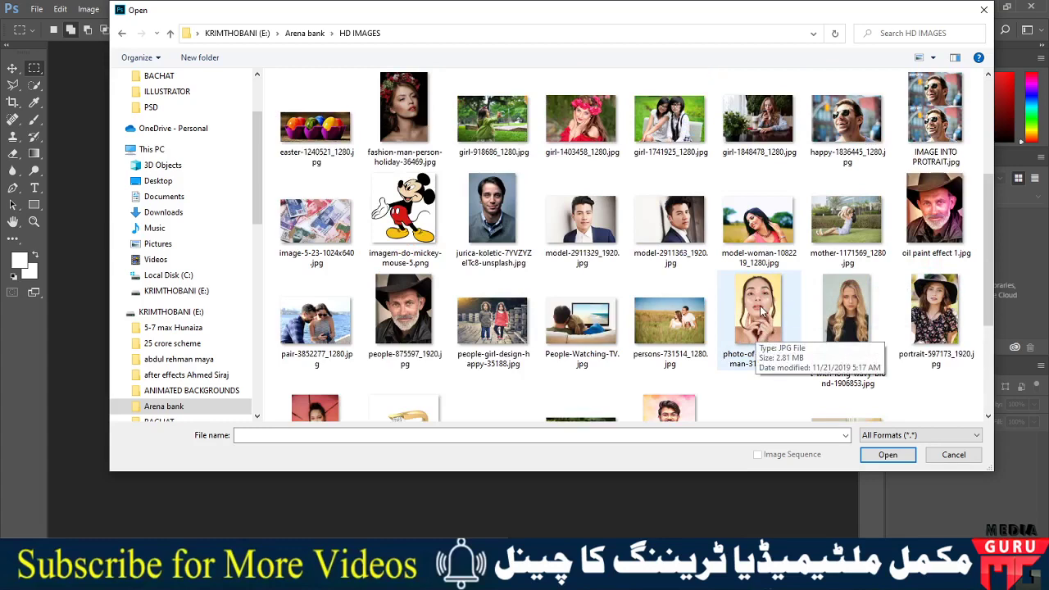
pyautogui.scroll(2, 765, 275)
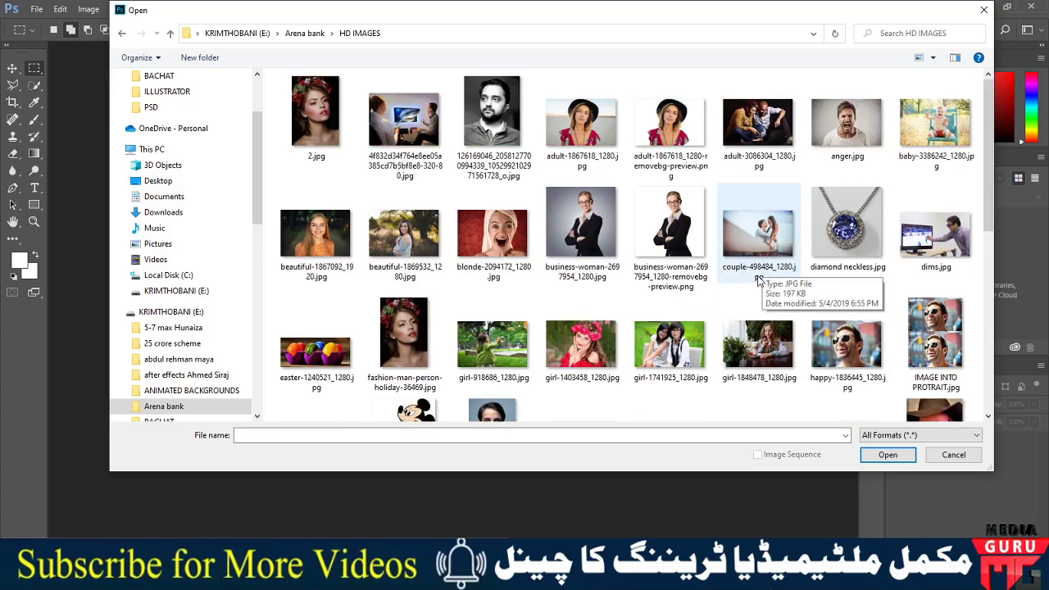
pyautogui.doubleClick(323, 247)
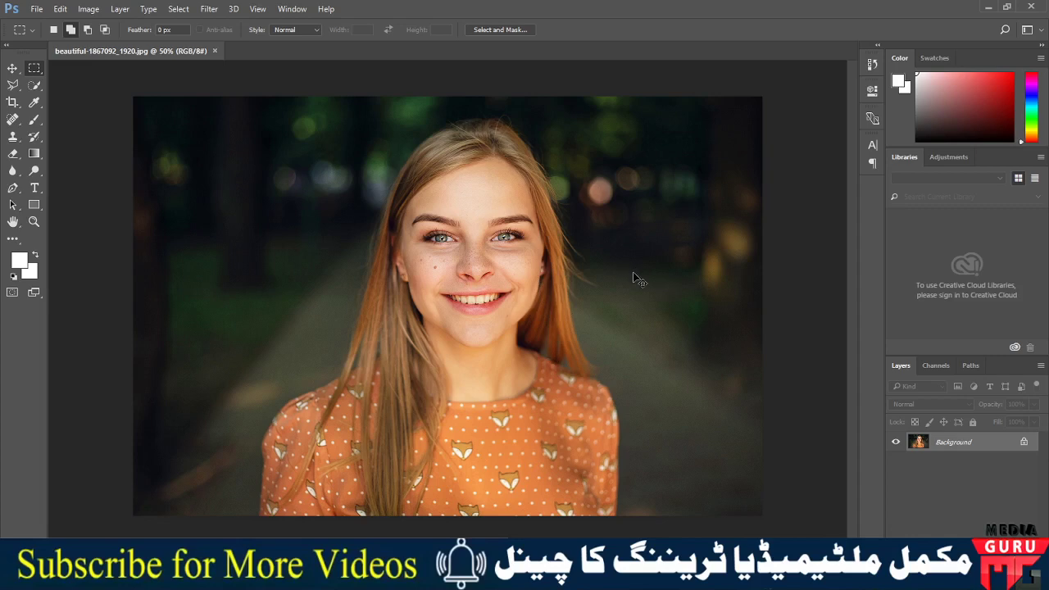
pyautogui.hotkey('ctrl', '+')
pyautogui.hotkey('ctrl', '+')
pyautogui.hotkey('ctrl', '+')
pyautogui.hotkey('ctrl', '+')
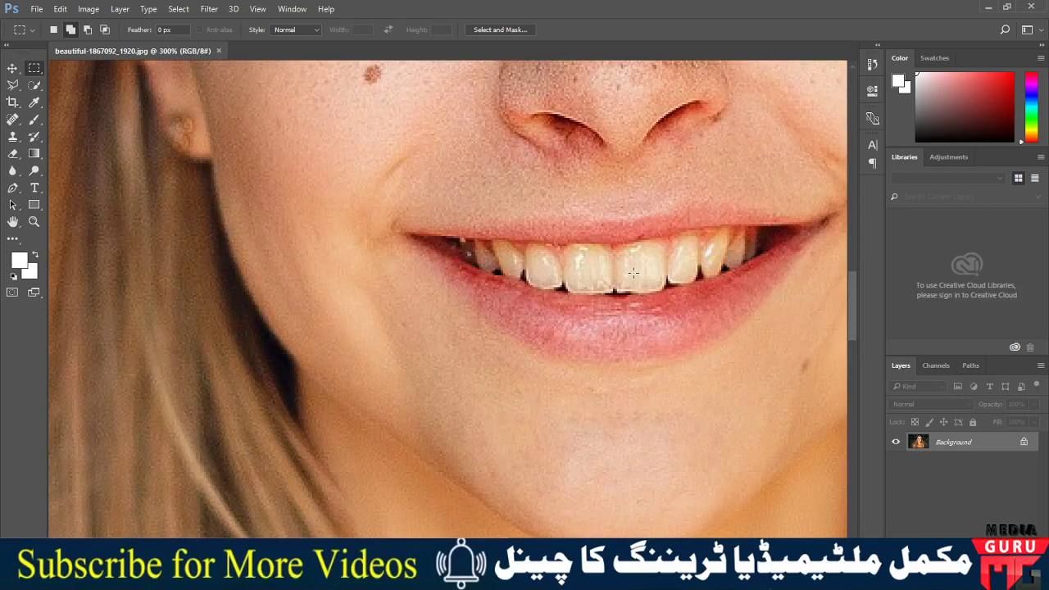
pyautogui.hotkey('ctrl', '-')
pyautogui.hotkey('ctrl', '-')
pyautogui.hotkey('ctrl', '-')
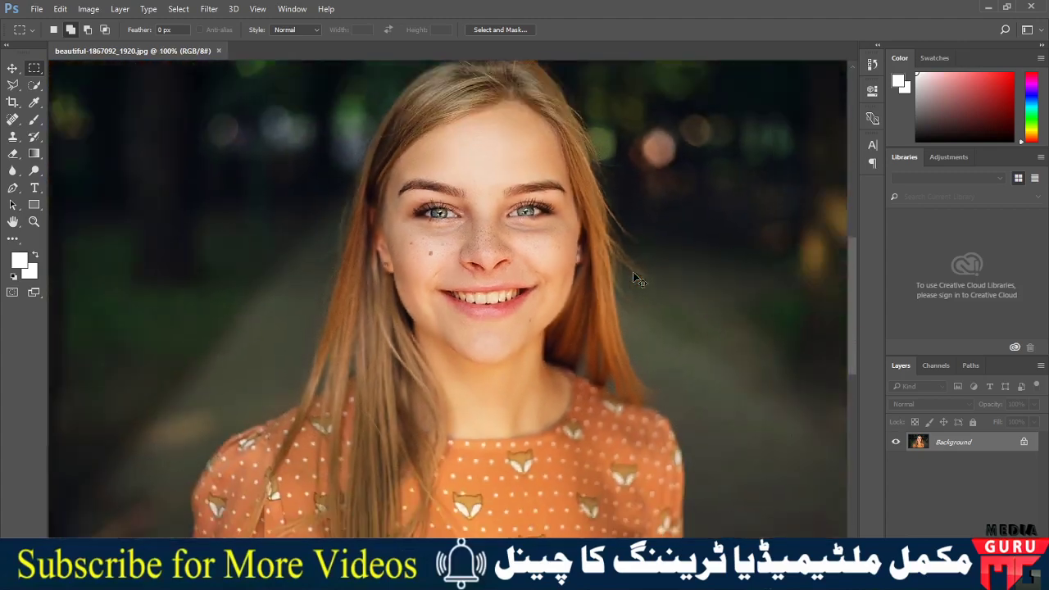
pyautogui.hotkey('ctrl', '-')
pyautogui.hotkey('ctrl', '-')
pyautogui.hotkey('ctrl', '-')
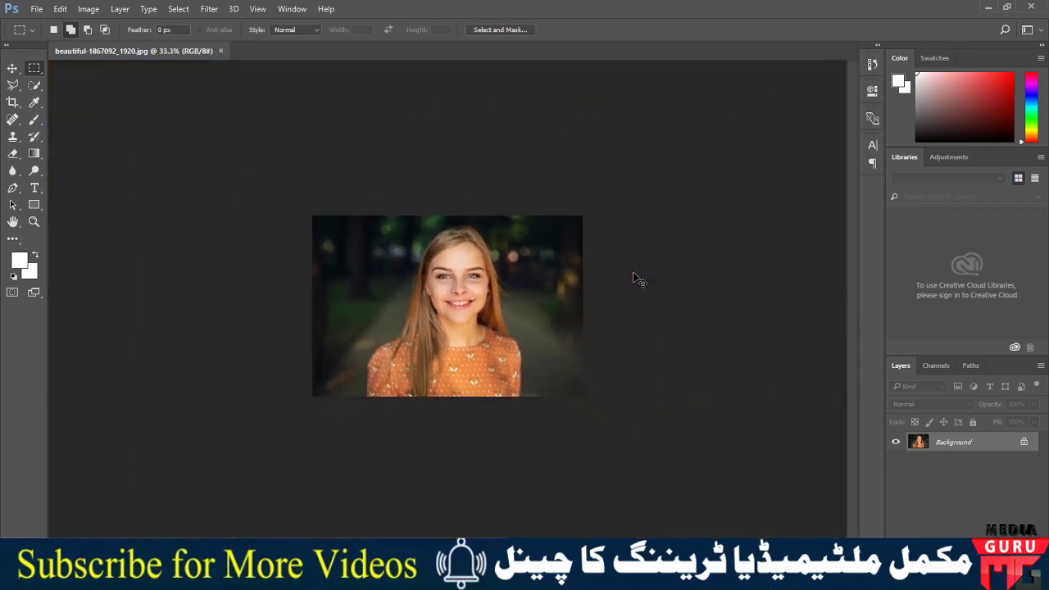
pyautogui.hotkey('ctrl', '-')
pyautogui.hotkey('ctrl', '-')
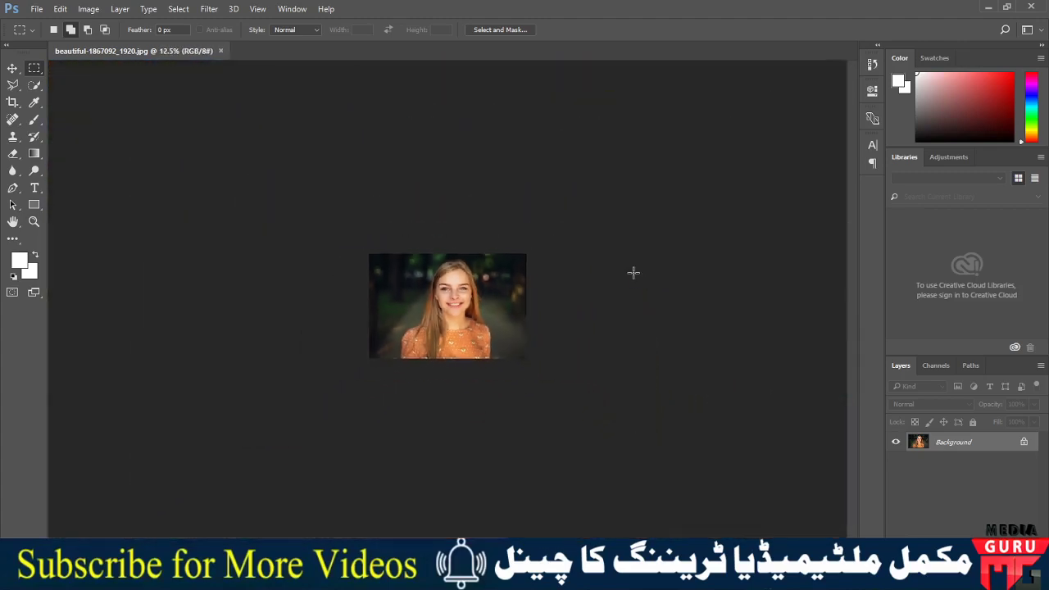
pyautogui.hotkey('ctrl', '-')
pyautogui.hotkey('ctrl', '-')
pyautogui.hotkey('ctrl', '+')
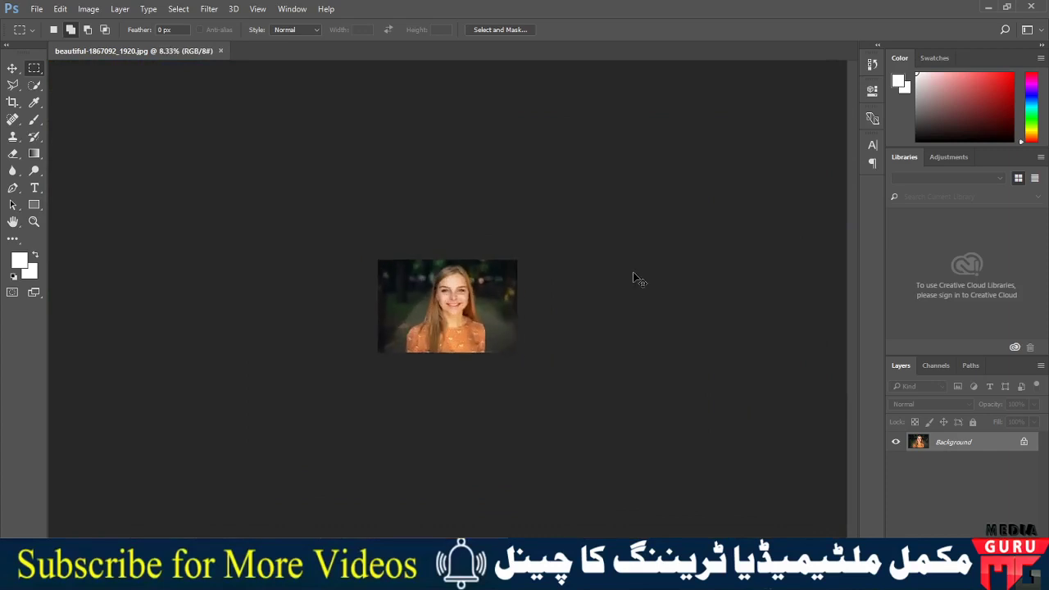
pyautogui.hotkey('ctrl', '+')
pyautogui.hotkey('ctrl', '+')
pyautogui.hotkey('ctrl', '+')
pyautogui.hotkey('ctrl', '+')
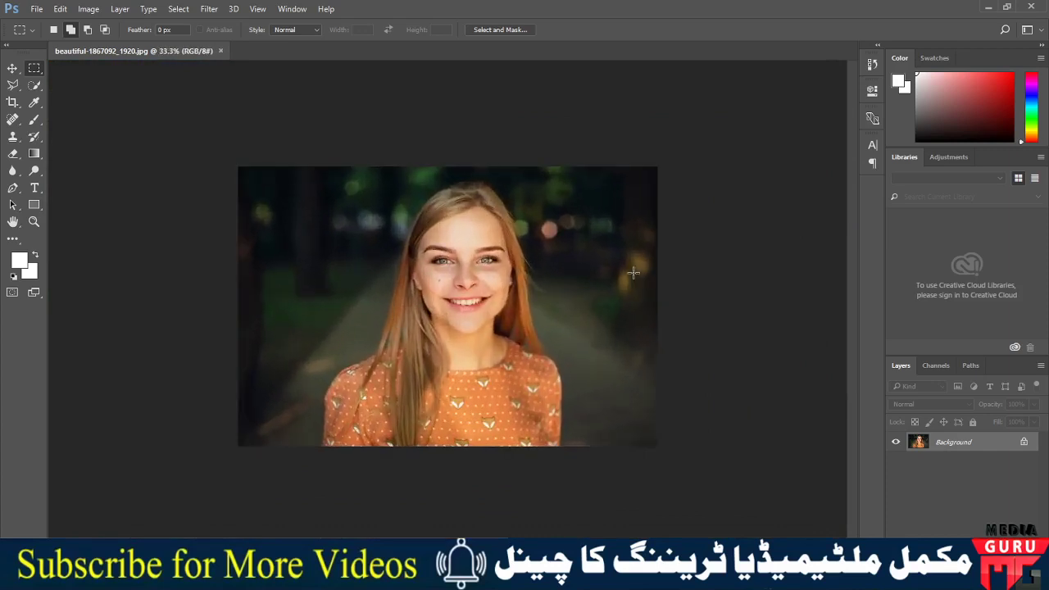
pyautogui.hotkey('ctrl', '+')
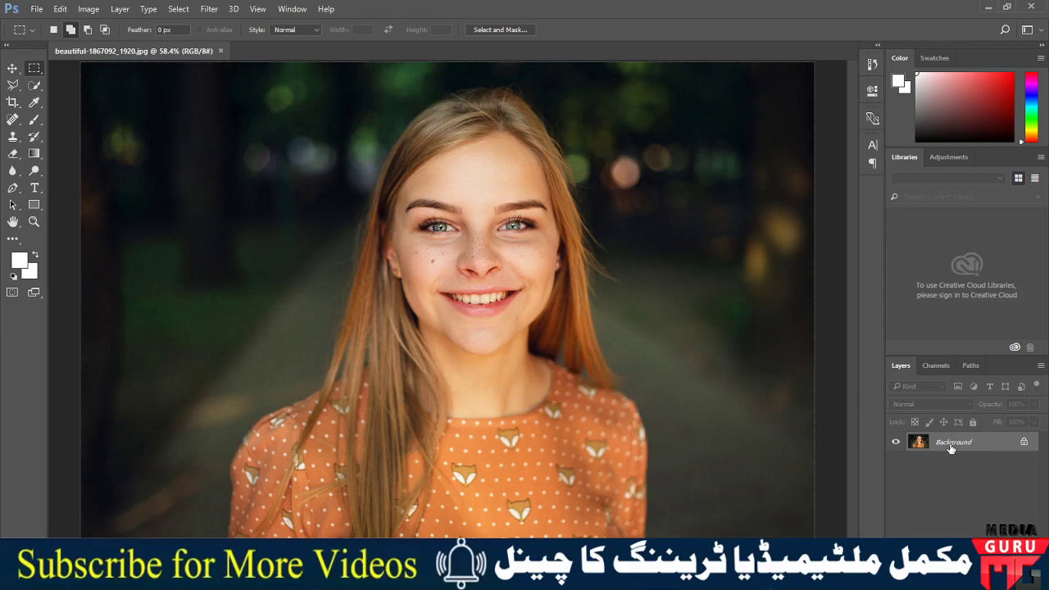
# Duplicate the Background layer as Layer 1, then bring up the Filter menu
pyautogui.moveTo(959, 445); pyautogui.dragTo(959, 443)
pyautogui.hotkey('ctrl', 'j')
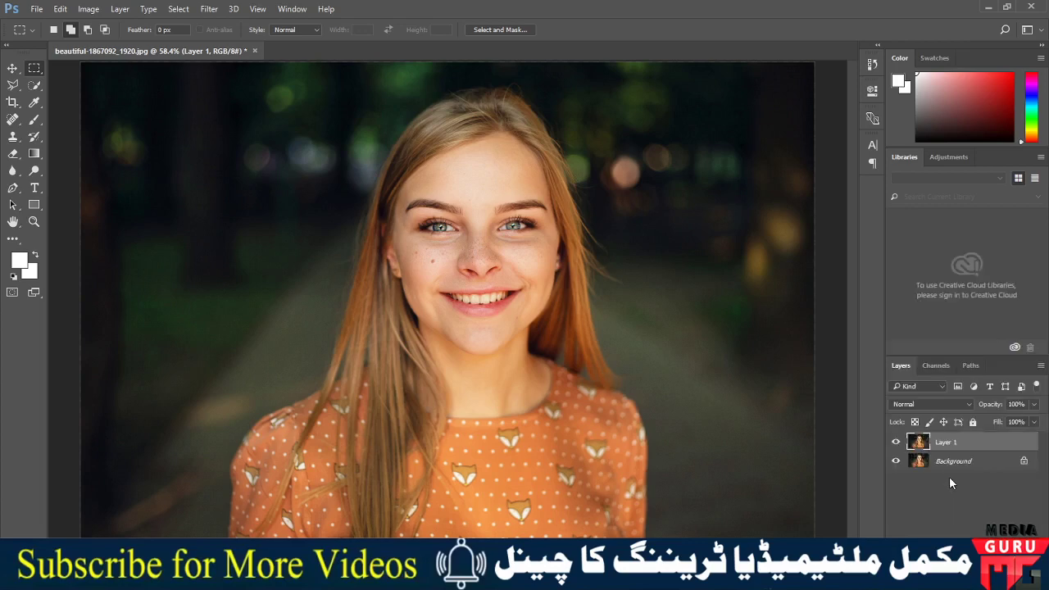
pyautogui.press('F7')
pyautogui.press('F7')
pyautogui.press('F7')
pyautogui.press('F7')
pyautogui.click(291, 10)
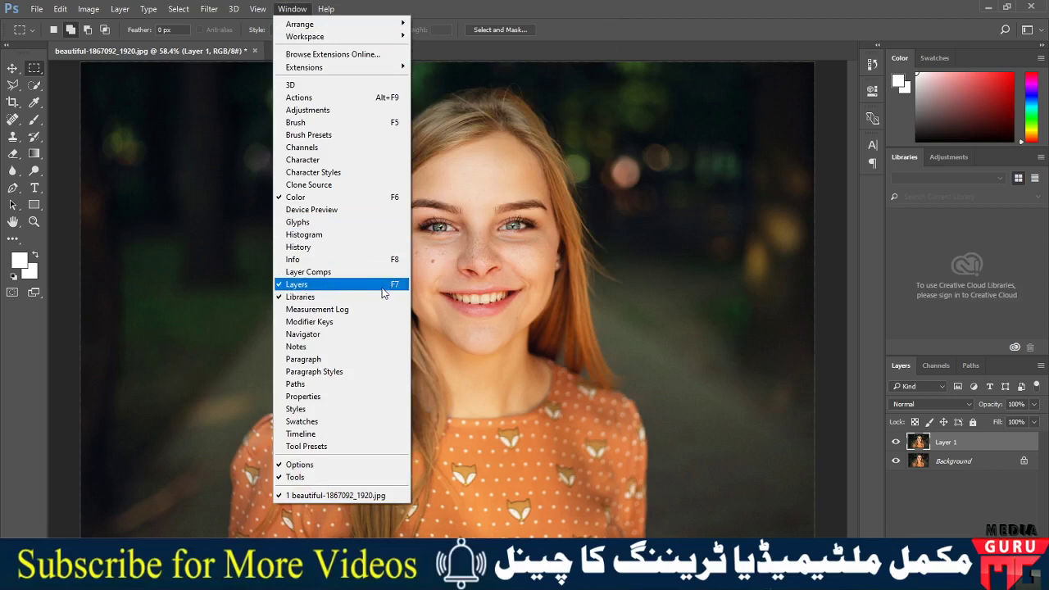
pyautogui.click(868, 358)
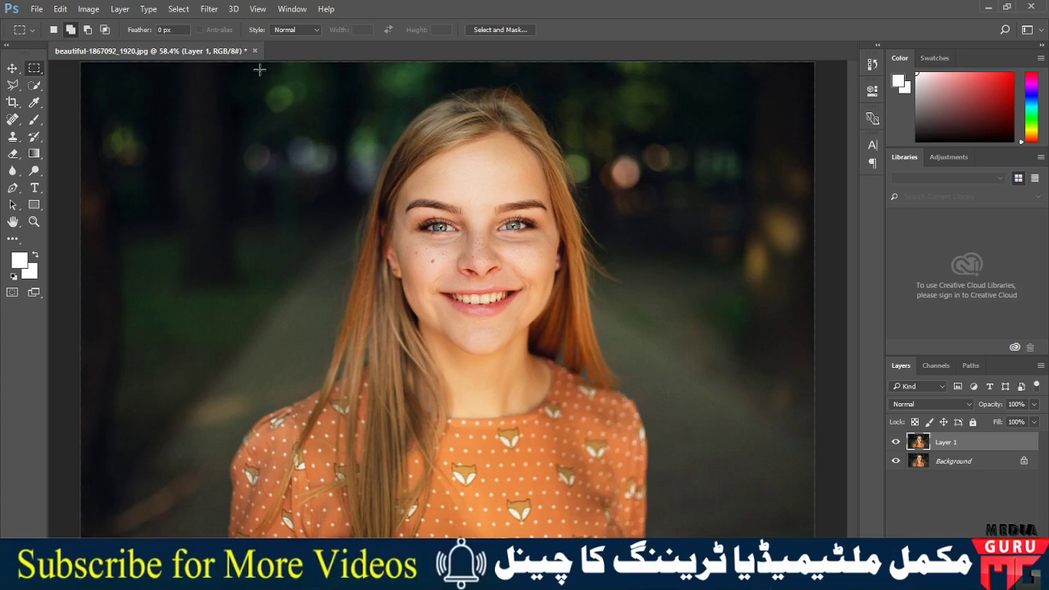
pyautogui.click(209, 9)
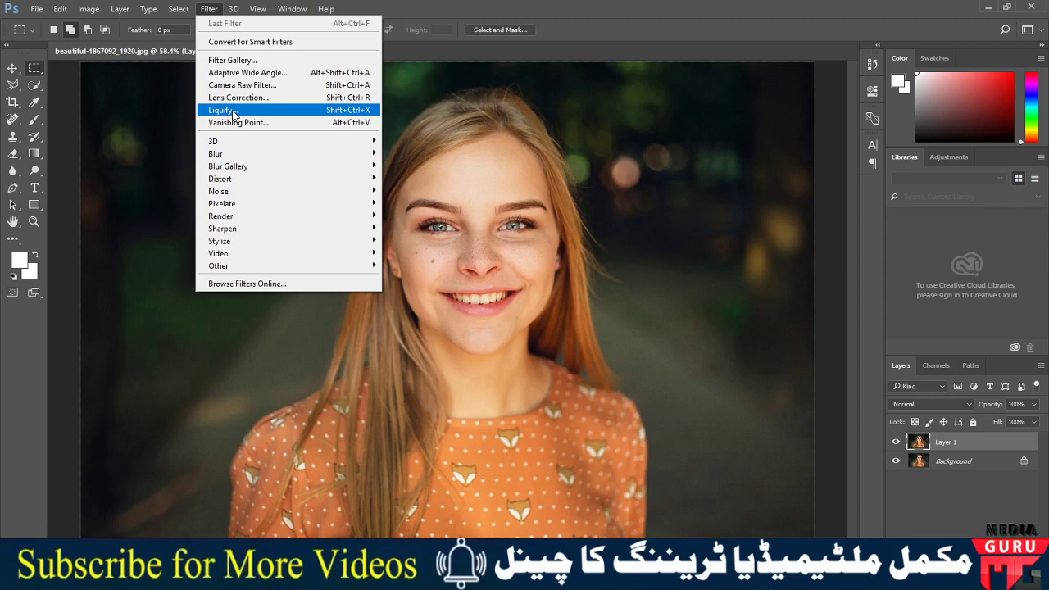
# Launch Liquify on Layer 1 and zoom and pan the preview onto the face
pyautogui.click(233, 112)
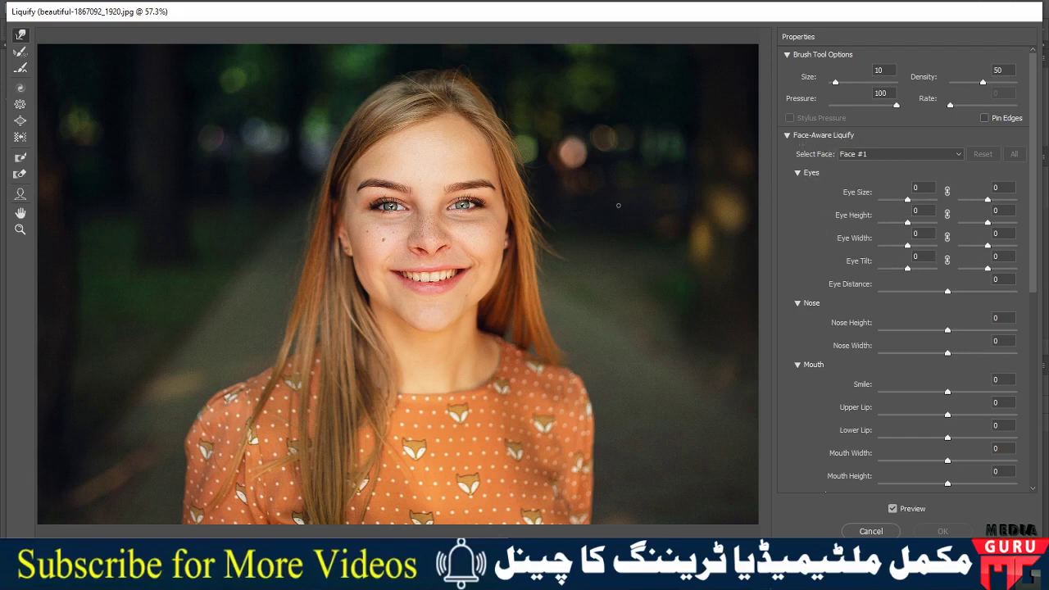
pyautogui.hotkey('ctrl', '+')
pyautogui.hotkey('ctrl', '+')
pyautogui.hotkey('ctrl', '+')
pyautogui.hotkey('ctrl', '+')
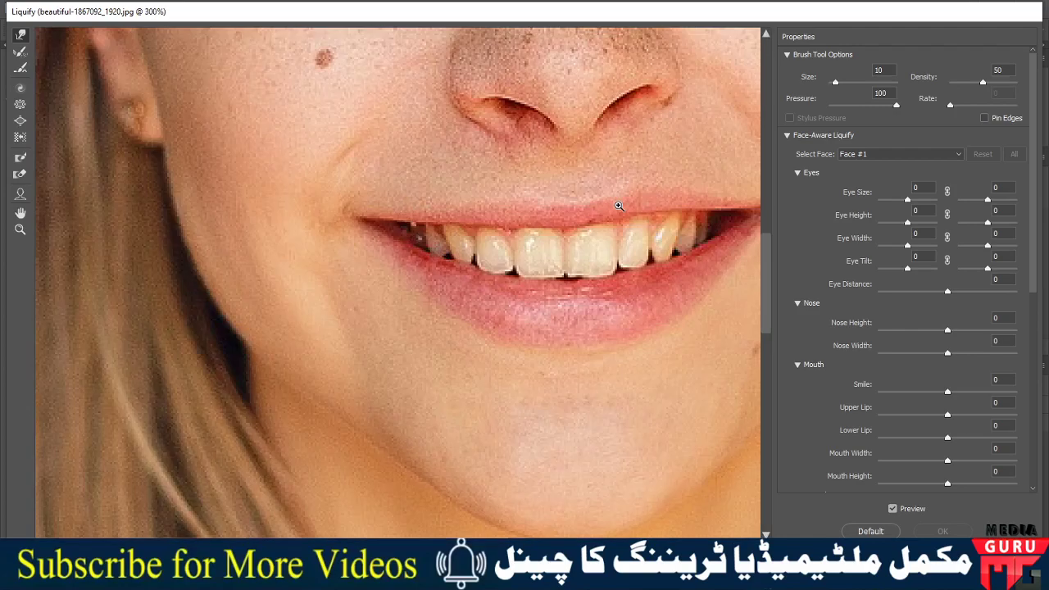
pyautogui.hotkey('ctrl', '-')
pyautogui.hotkey('ctrl', '-')
pyautogui.hotkey('ctrl', '-')
pyautogui.hotkey('ctrl', '+')
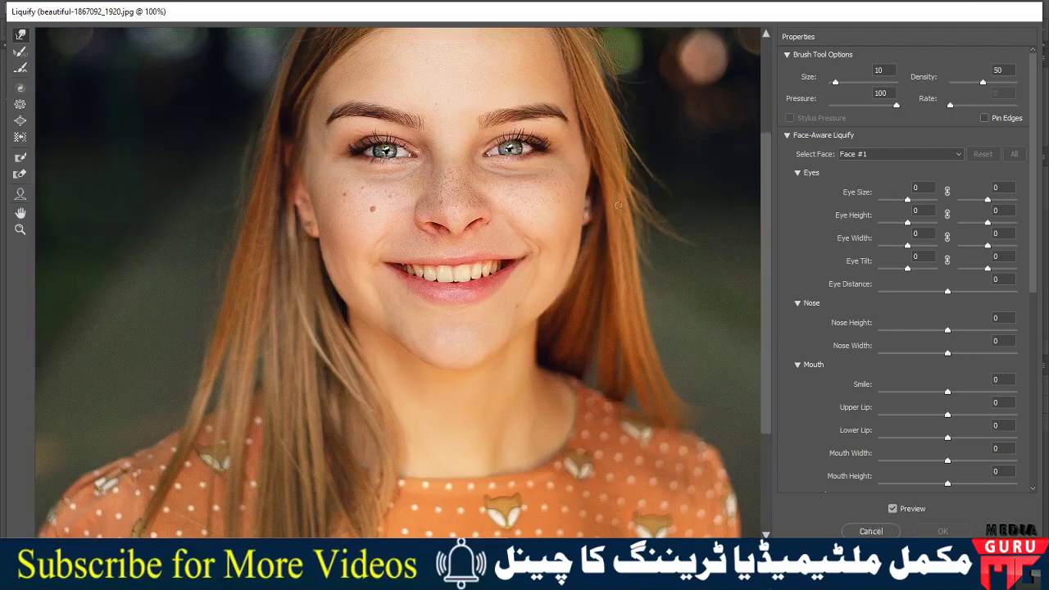
pyautogui.moveTo(481, 216)
pyautogui.mouseDown()
pyautogui.moveTo(439, 291)
pyautogui.moveTo(484, 289)
pyautogui.mouseUp()
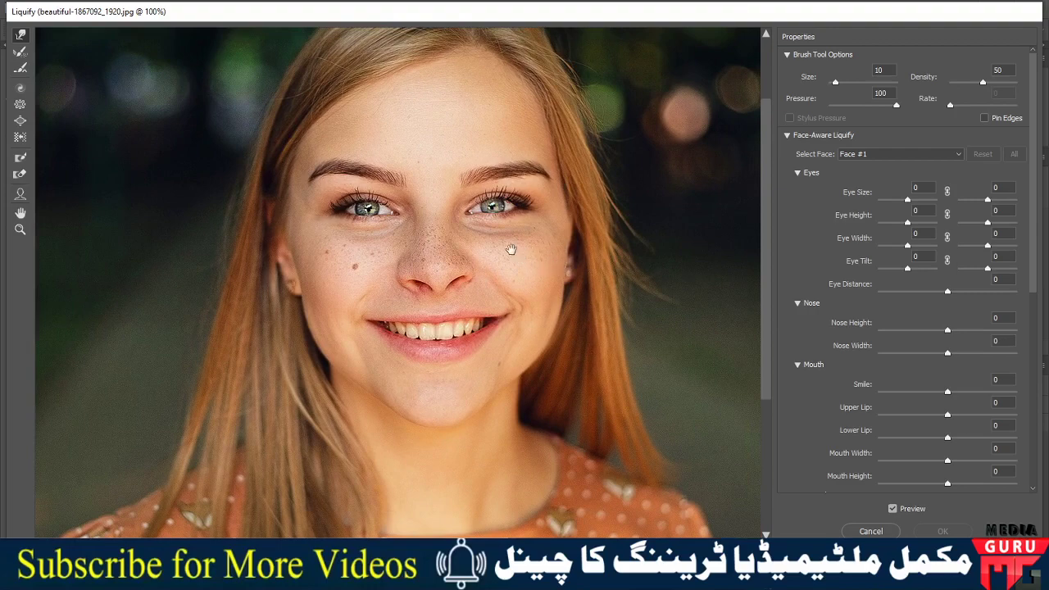
pyautogui.moveTo(527, 267)
pyautogui.mouseDown()
pyautogui.moveTo(461, 344)
pyautogui.moveTo(498, 252)
pyautogui.moveTo(503, 263)
pyautogui.mouseUp()
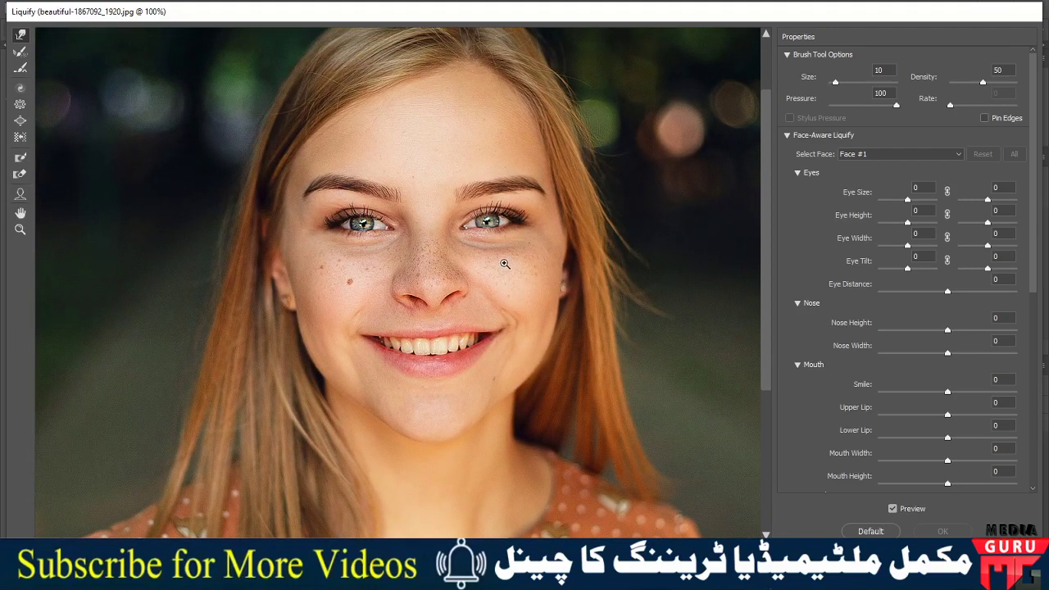
pyautogui.click(505, 264)
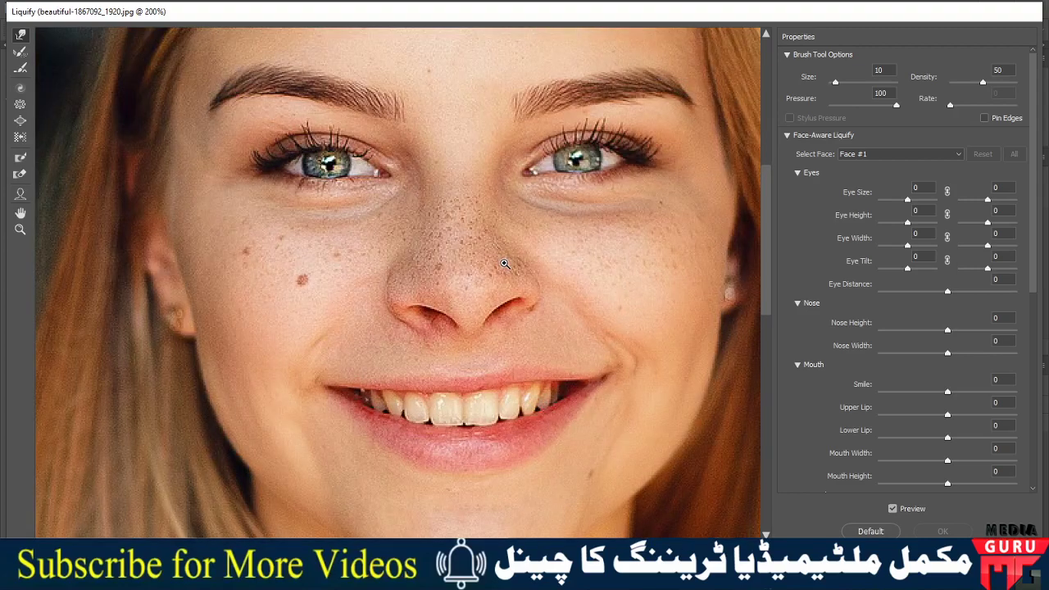
pyautogui.hotkey('ctrl', '-')
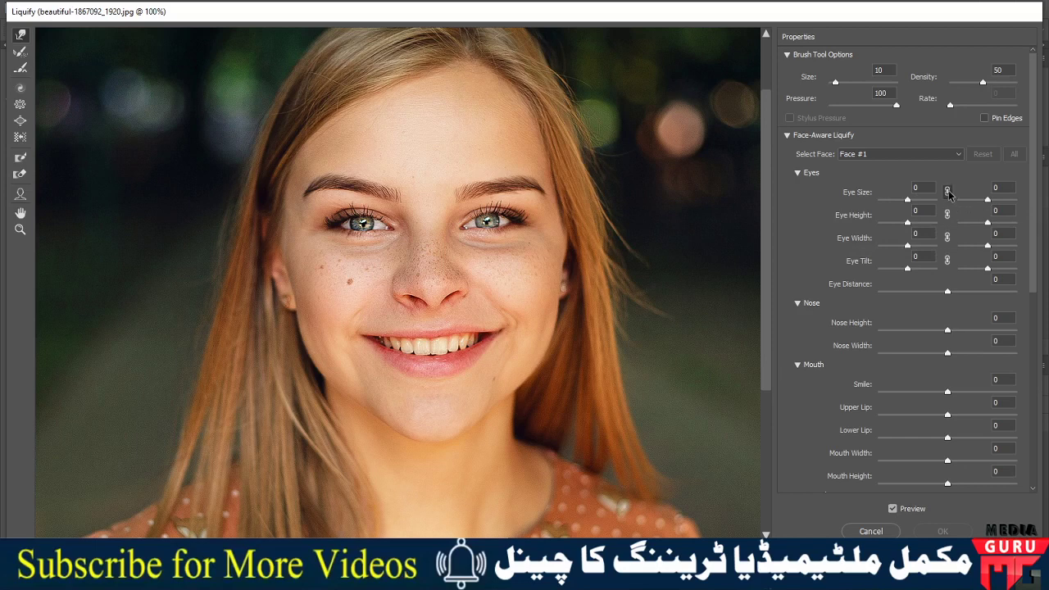
# Link the left and right eye controls for Eye Size, Height, Width and Tilt
pyautogui.click(948, 192)
pyautogui.click(947, 214)
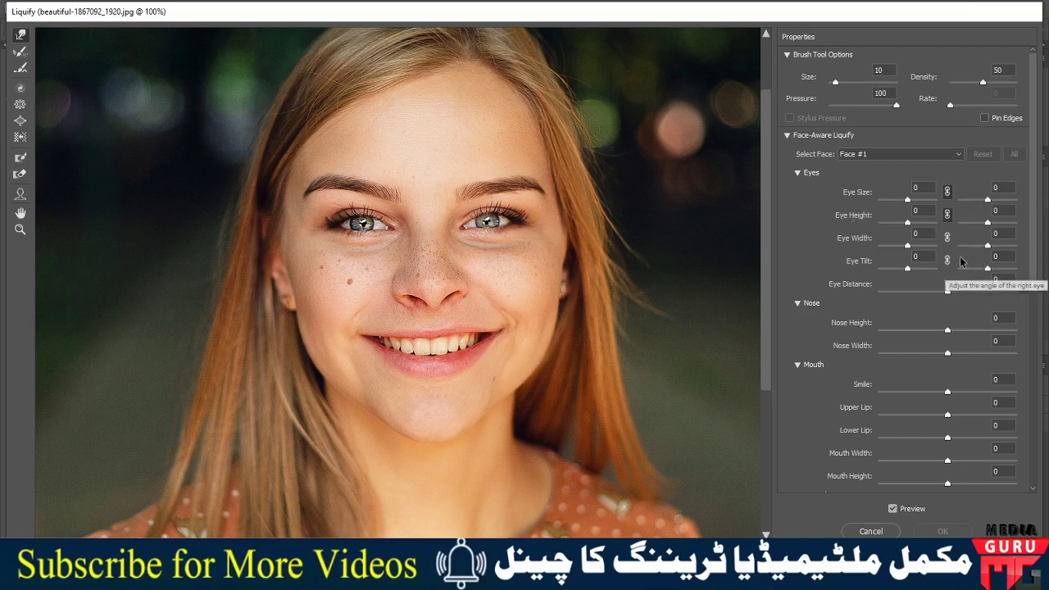
pyautogui.click(948, 238)
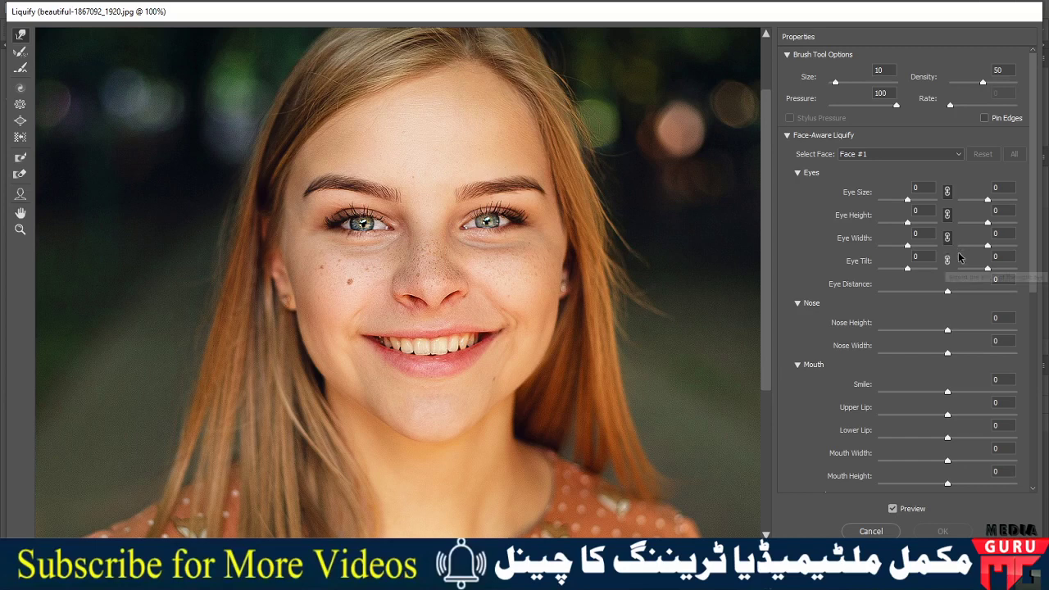
pyautogui.click(949, 261)
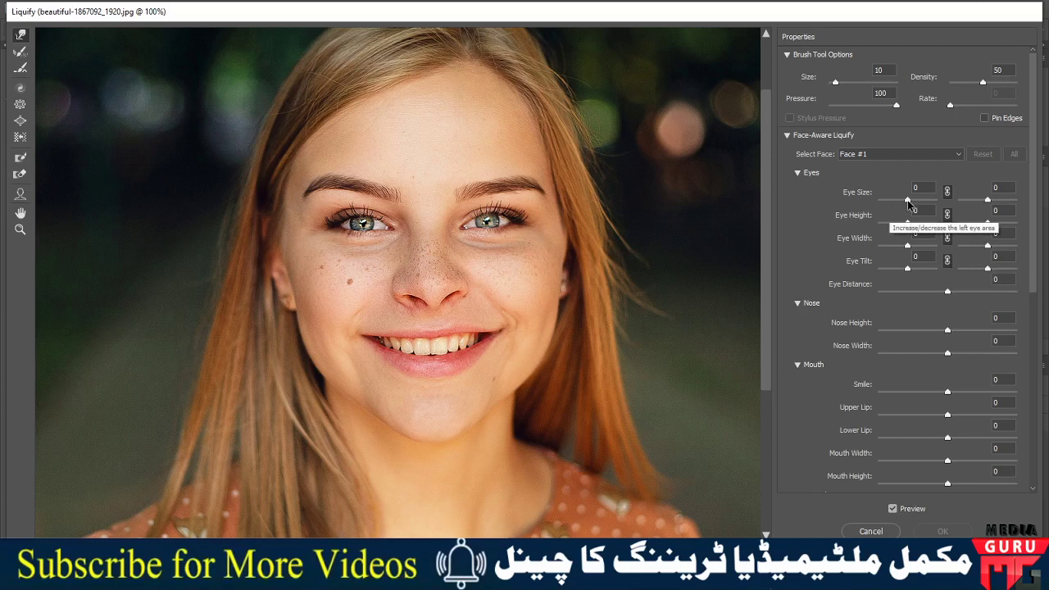
# Drag Eye Size, Eye Height and Eye Width up to 100 for both eyes
pyautogui.moveTo(907, 201)
pyautogui.mouseDown()
pyautogui.moveTo(933, 206)
pyautogui.moveTo(912, 218)
pyautogui.moveTo(970, 214)
pyautogui.mouseUp()
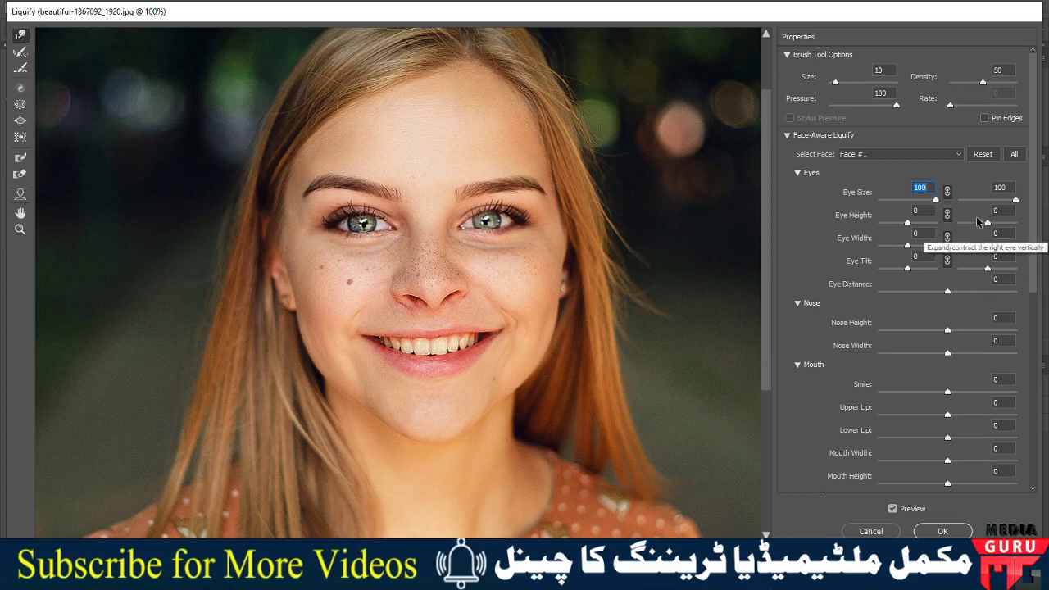
pyautogui.moveTo(908, 223); pyautogui.dragTo(956, 226)
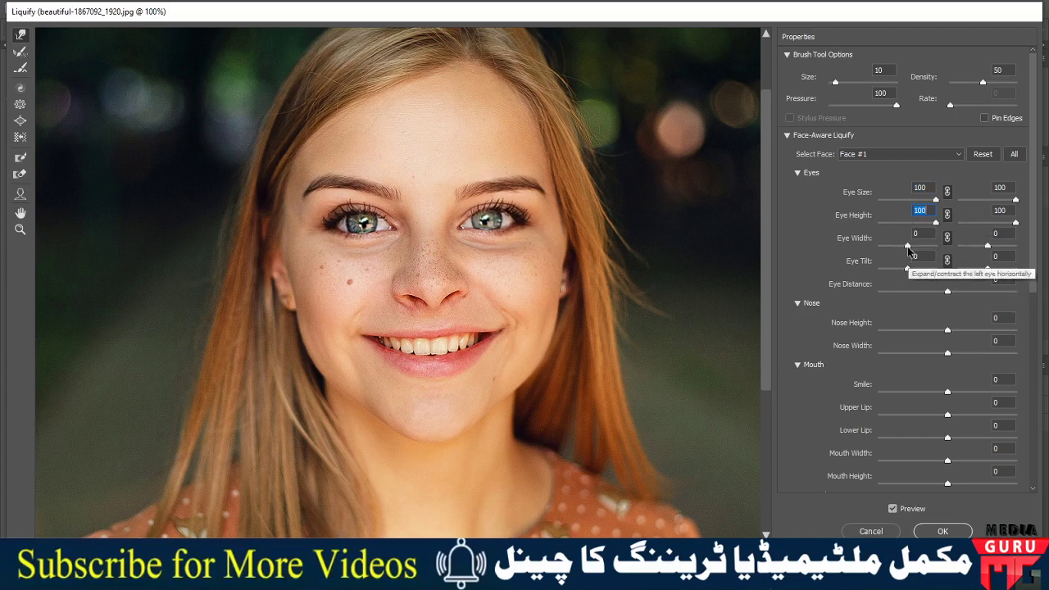
pyautogui.moveTo(909, 248)
pyautogui.mouseDown()
pyautogui.moveTo(863, 259)
pyautogui.moveTo(939, 246)
pyautogui.moveTo(915, 274)
pyautogui.moveTo(878, 276)
pyautogui.moveTo(940, 276)
pyautogui.mouseUp()
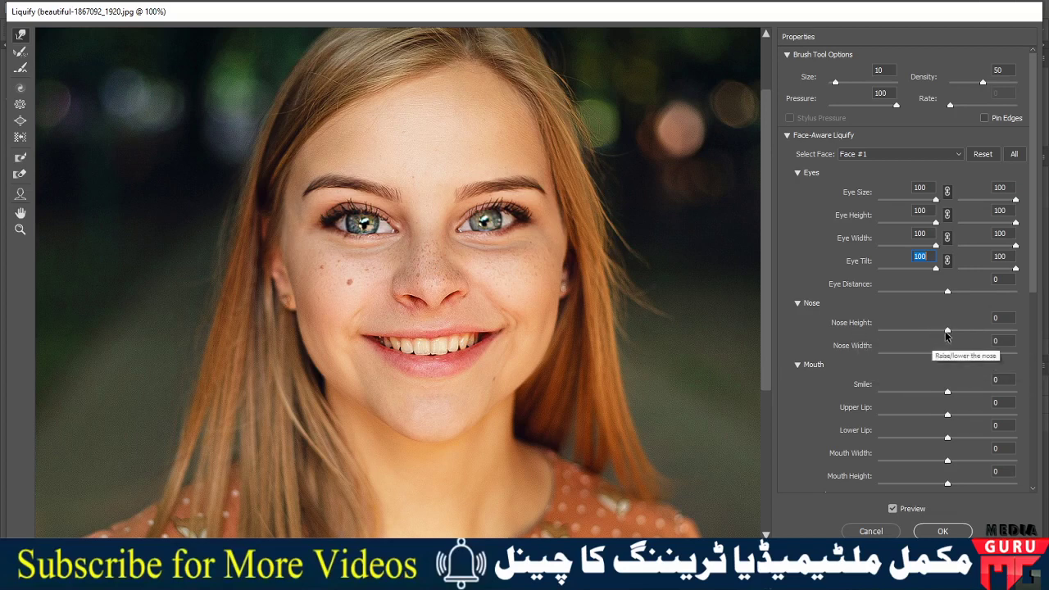
# Set Nose Height and Nose Width to 100
pyautogui.moveTo(947, 330); pyautogui.dragTo(1043, 334)
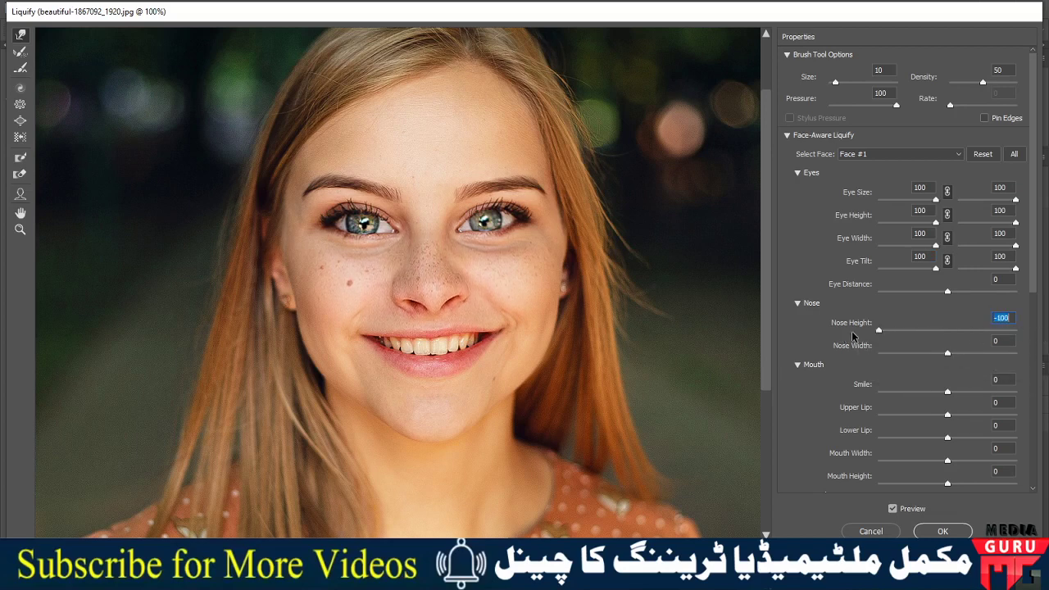
pyautogui.write('0')
pyautogui.moveTo(948, 330)
pyautogui.mouseDown()
pyautogui.moveTo(911, 331)
pyautogui.moveTo(1047, 324)
pyautogui.mouseUp()
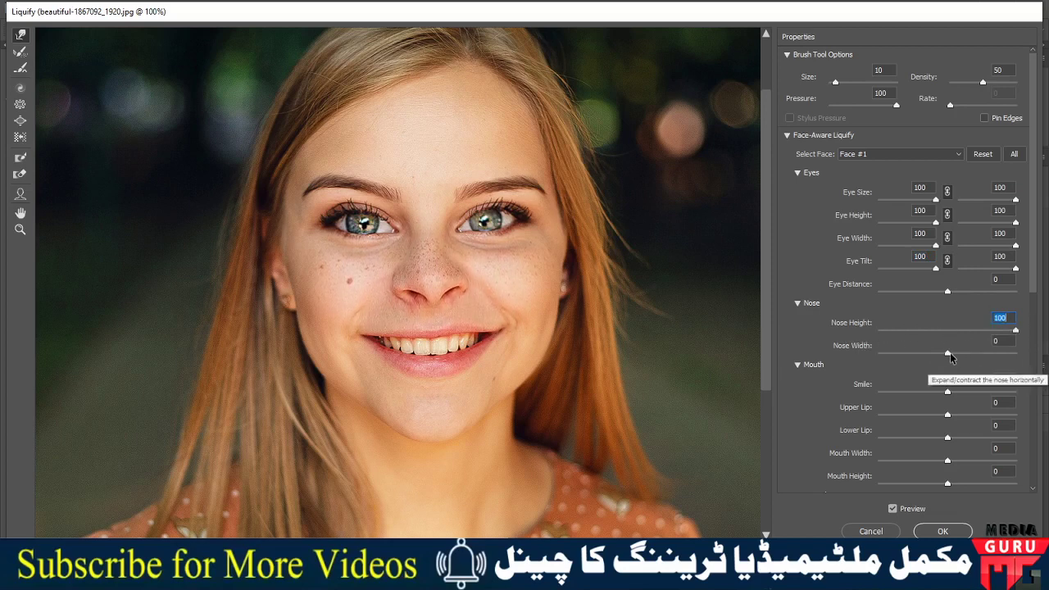
pyautogui.moveTo(948, 353)
pyautogui.mouseDown()
pyautogui.moveTo(1047, 355)
pyautogui.moveTo(948, 353)
pyautogui.moveTo(1023, 362)
pyautogui.mouseUp()
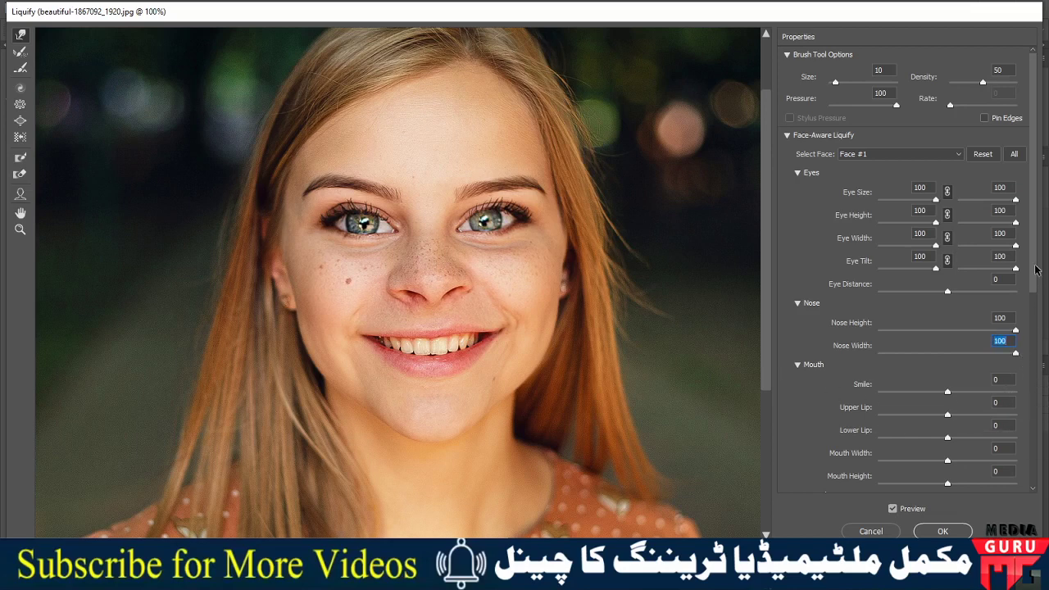
# Push the Smile slider to its maximum of 100
pyautogui.scroll(-2, 1039, 305)
pyautogui.scroll(-2, 1040, 300)
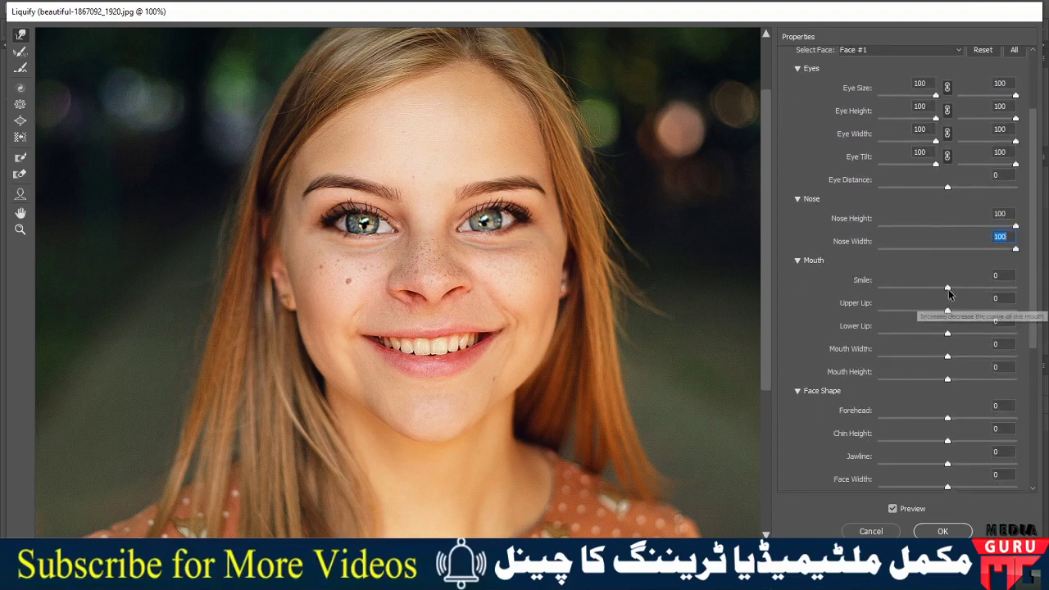
pyautogui.moveTo(948, 288); pyautogui.dragTo(1034, 284)
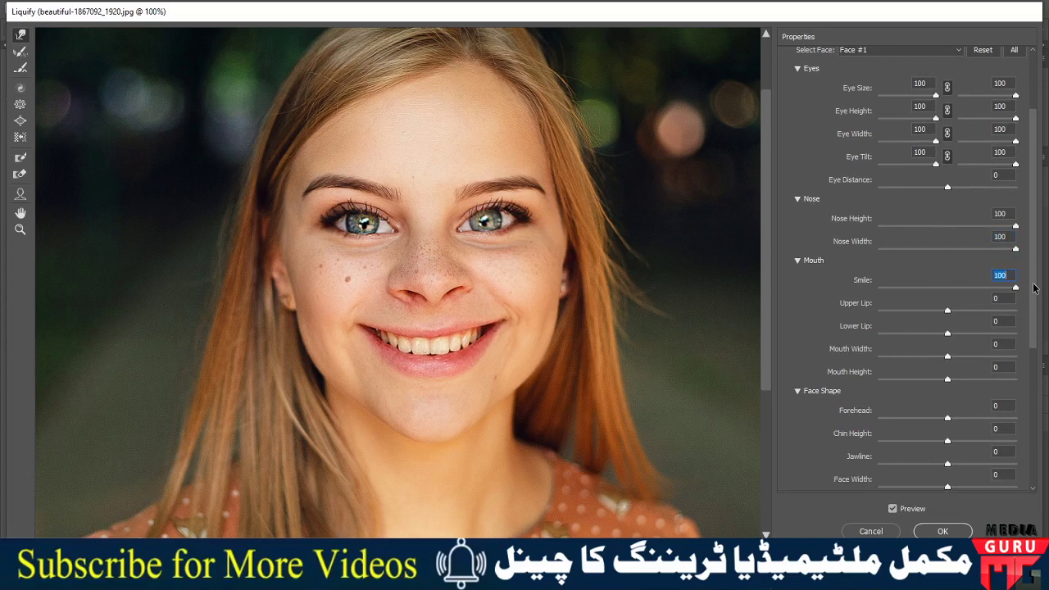
pyautogui.moveTo(1017, 288); pyautogui.dragTo(877, 321)
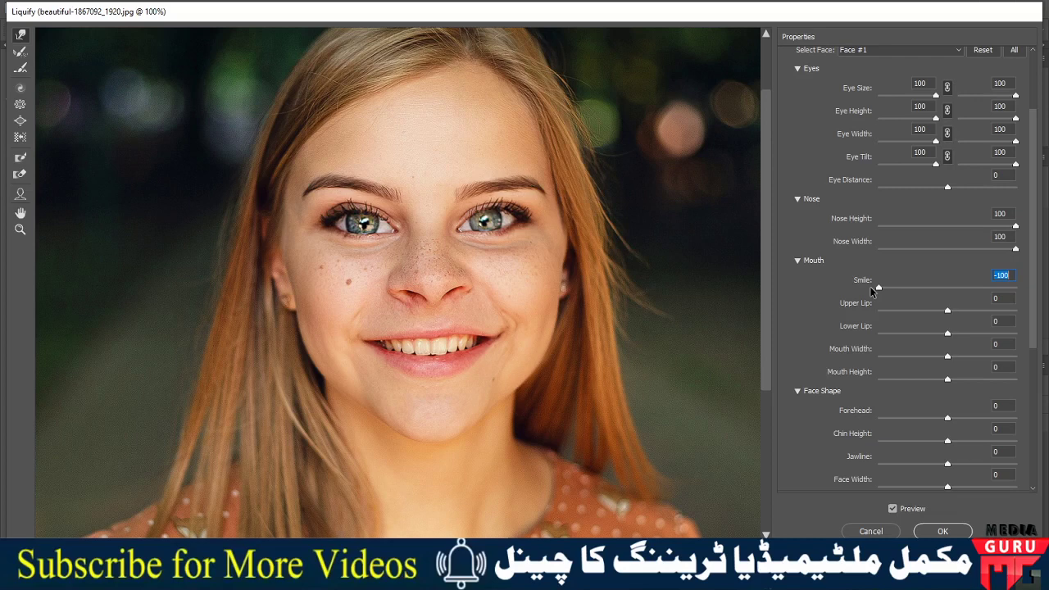
pyautogui.moveTo(873, 289); pyautogui.dragTo(1048, 279)
pyautogui.click(967, 288)
pyautogui.moveTo(968, 288); pyautogui.dragTo(1043, 295)
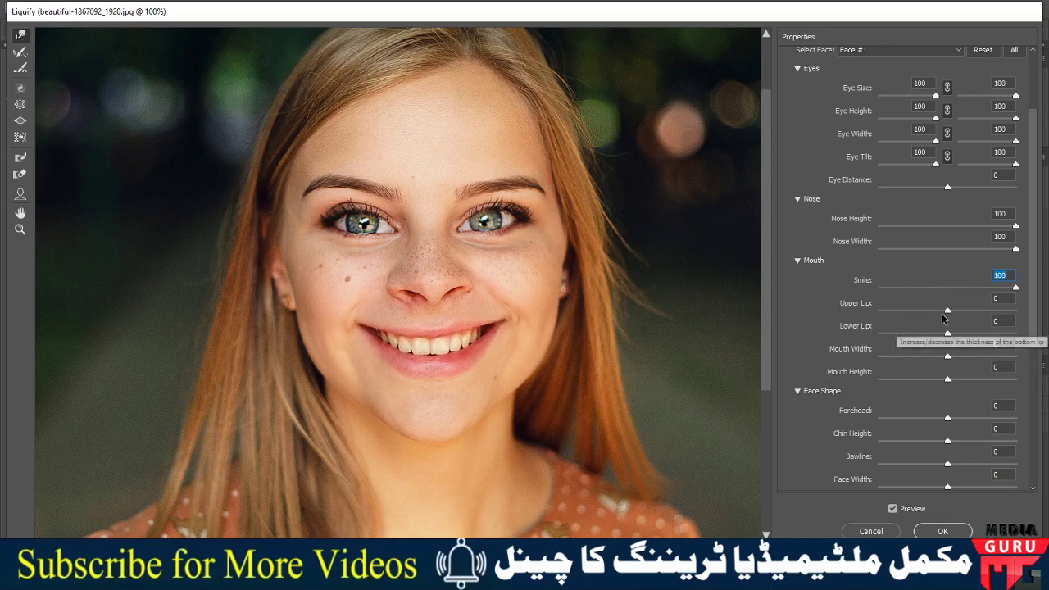
# Set Upper Lip to 100, Lower Lip to -100 and Mouth Height to 100
pyautogui.moveTo(948, 315)
pyautogui.mouseDown()
pyautogui.moveTo(1032, 316)
pyautogui.moveTo(903, 316)
pyautogui.moveTo(1048, 312)
pyautogui.mouseUp()
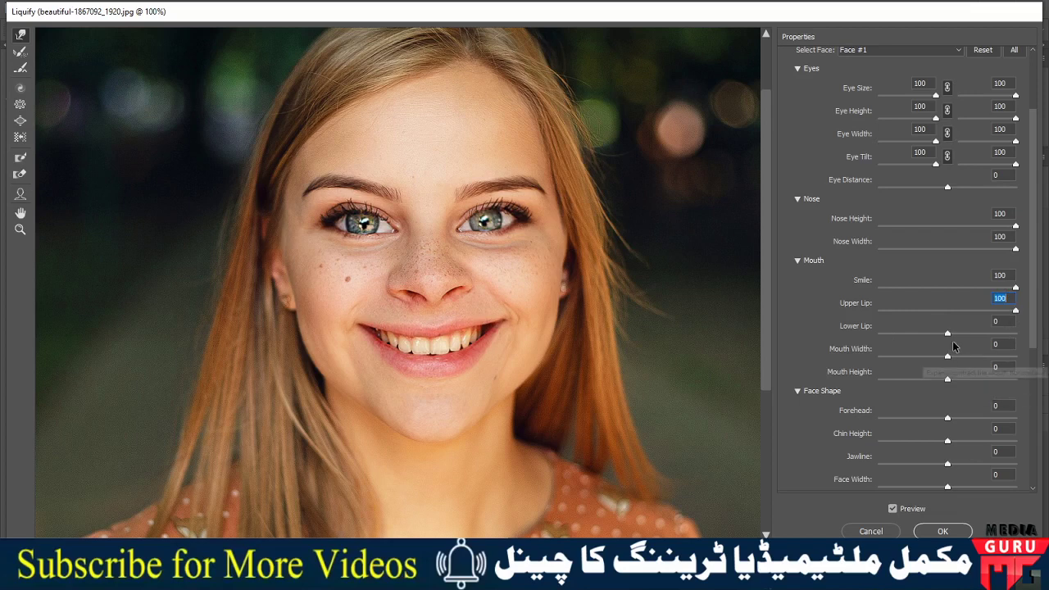
pyautogui.moveTo(948, 336)
pyautogui.mouseDown()
pyautogui.moveTo(1039, 338)
pyautogui.moveTo(859, 363)
pyautogui.mouseUp()
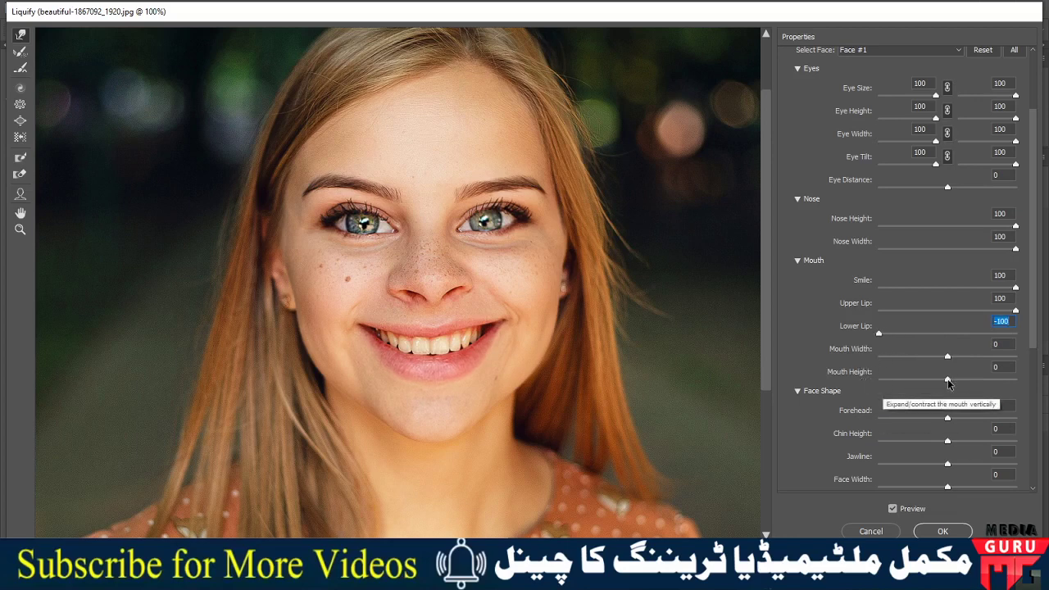
pyautogui.moveTo(947, 382)
pyautogui.mouseDown()
pyautogui.moveTo(1048, 387)
pyautogui.moveTo(1007, 418)
pyautogui.mouseUp()
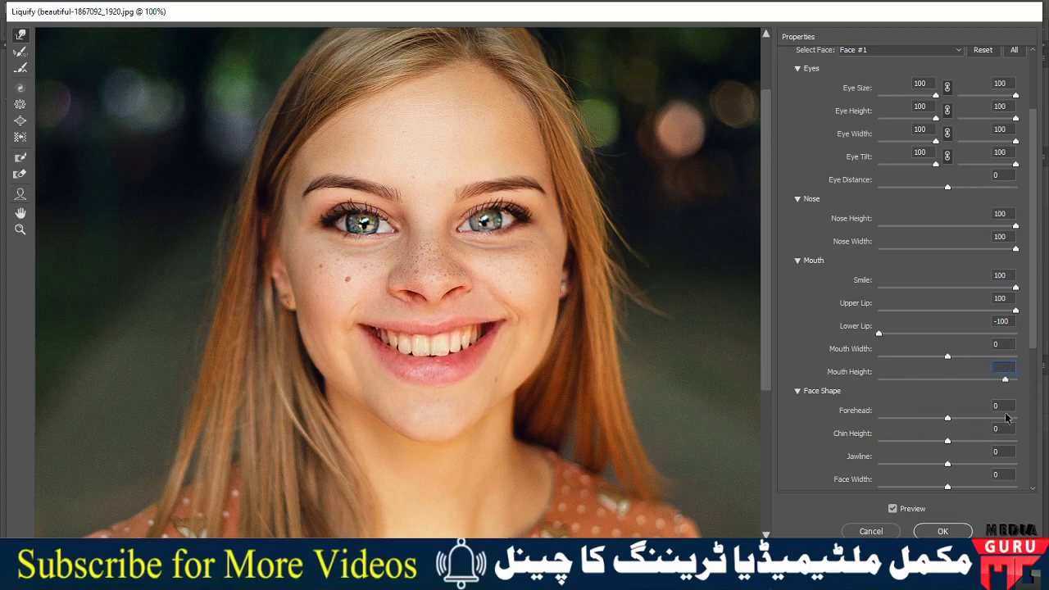
pyautogui.moveTo(1007, 418)
pyautogui.mouseDown()
pyautogui.moveTo(1003, 402)
pyautogui.moveTo(1047, 394)
pyautogui.mouseUp()
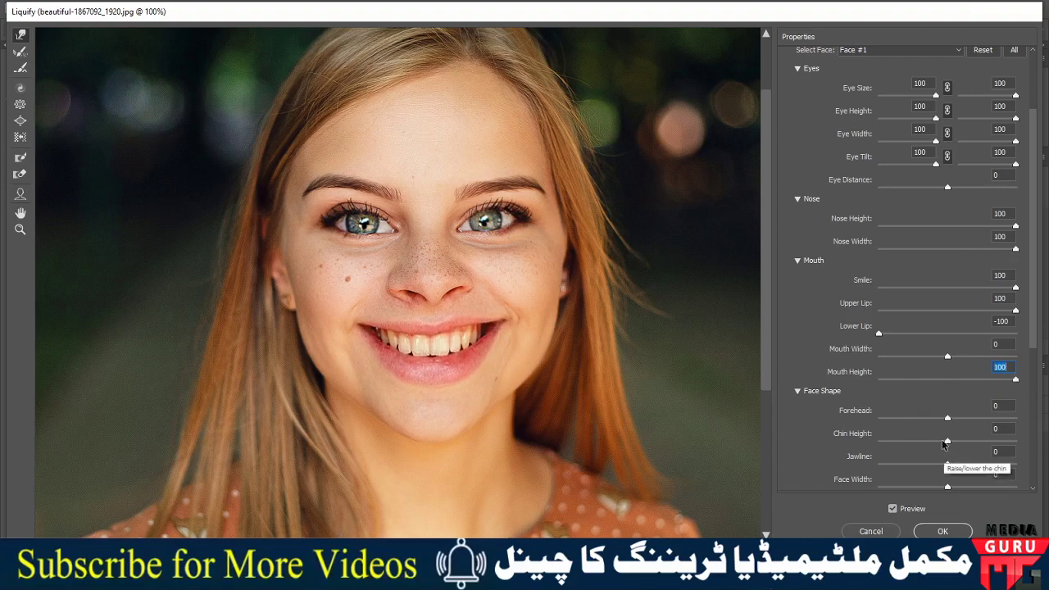
# In Face Shape, set Forehead to 100 and Chin Height to -100
pyautogui.moveTo(1038, 334); pyautogui.dragTo(1035, 418)
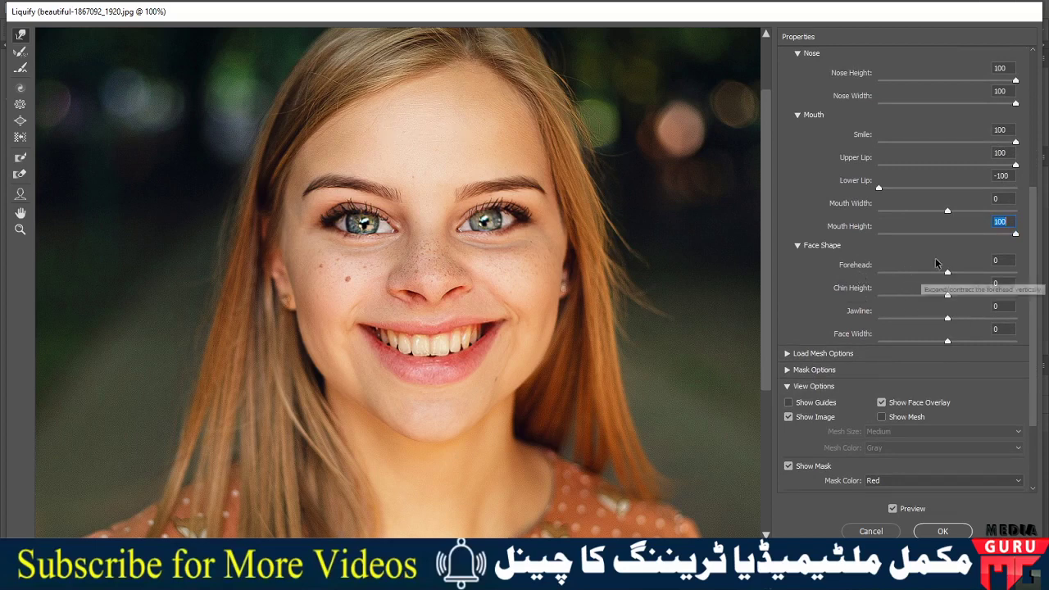
pyautogui.moveTo(949, 274); pyautogui.dragTo(1046, 278)
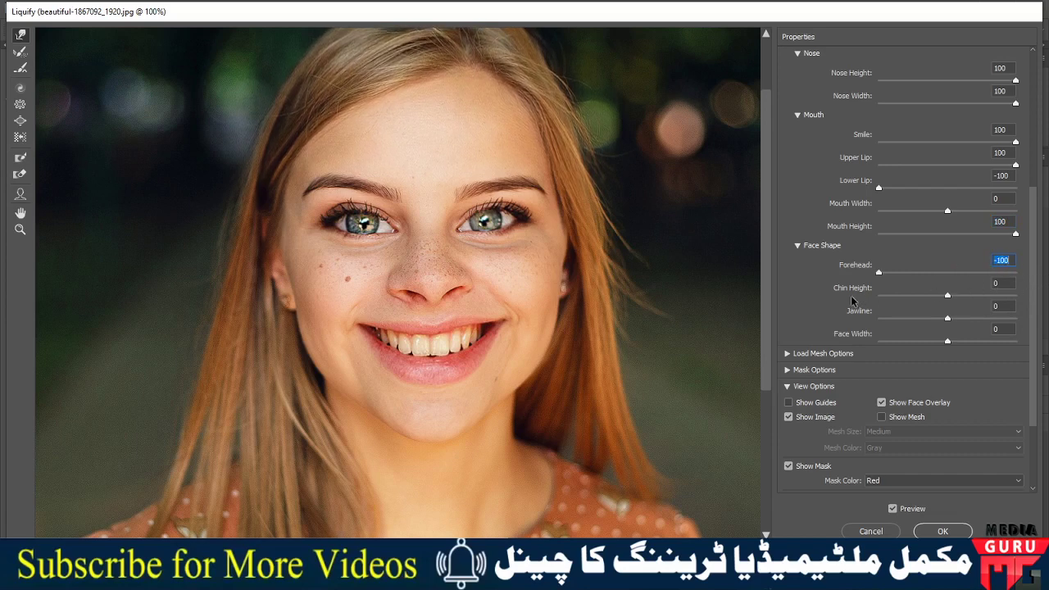
pyautogui.write('0')
pyautogui.press('Return')
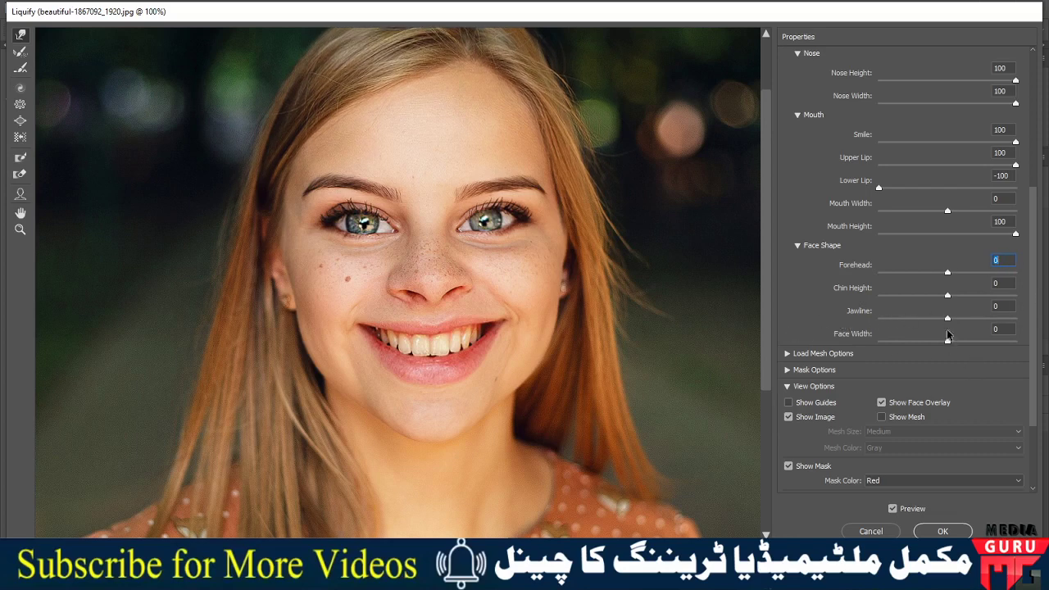
pyautogui.moveTo(948, 272)
pyautogui.mouseDown()
pyautogui.moveTo(1017, 270)
pyautogui.moveTo(965, 272)
pyautogui.moveTo(1037, 284)
pyautogui.mouseUp()
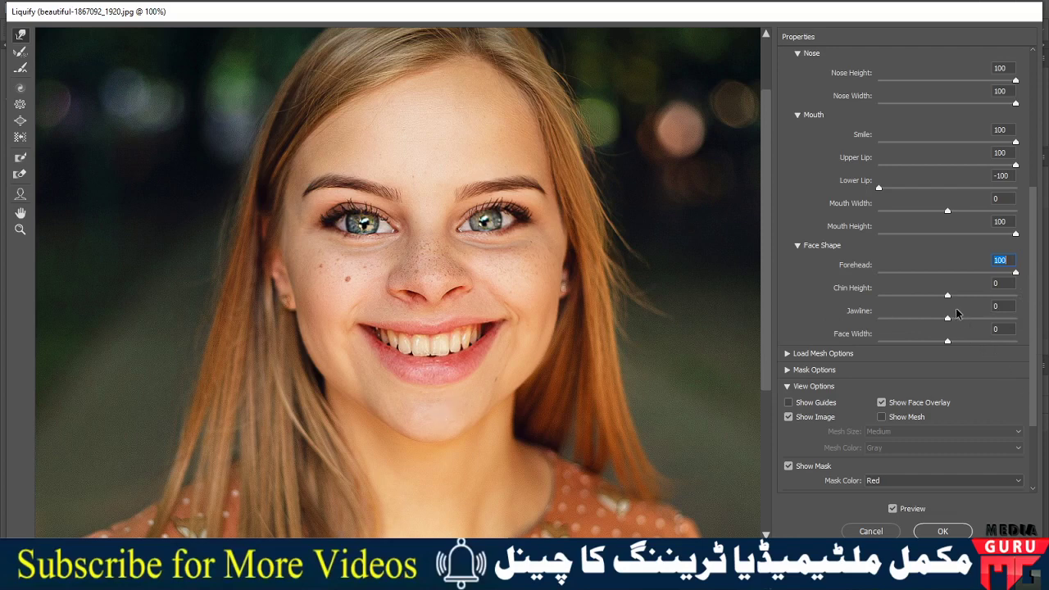
pyautogui.moveTo(948, 295)
pyautogui.mouseDown()
pyautogui.moveTo(1044, 285)
pyautogui.moveTo(844, 313)
pyautogui.mouseUp()
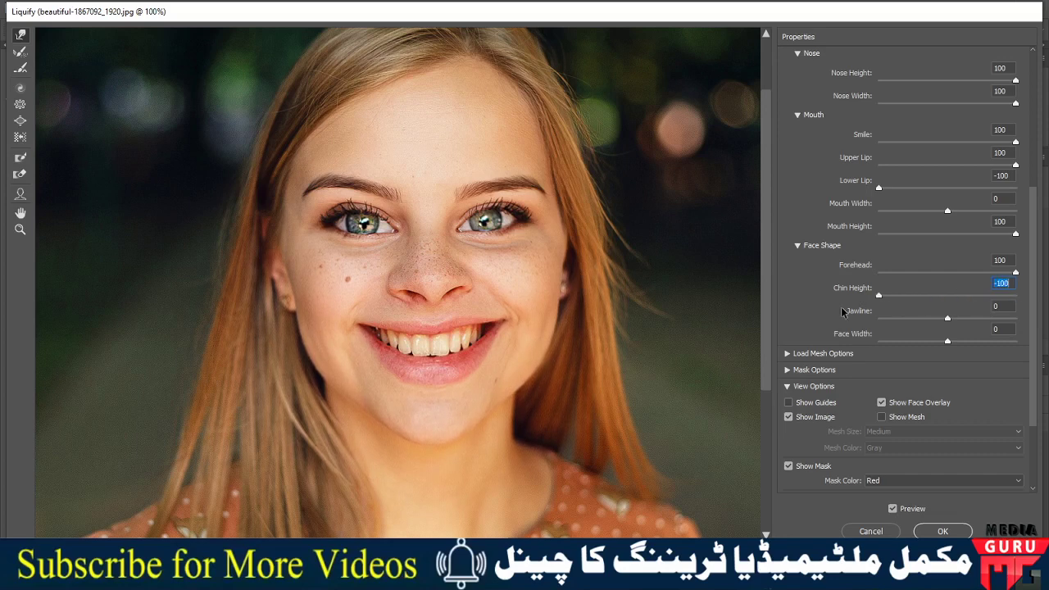
pyautogui.write('0')
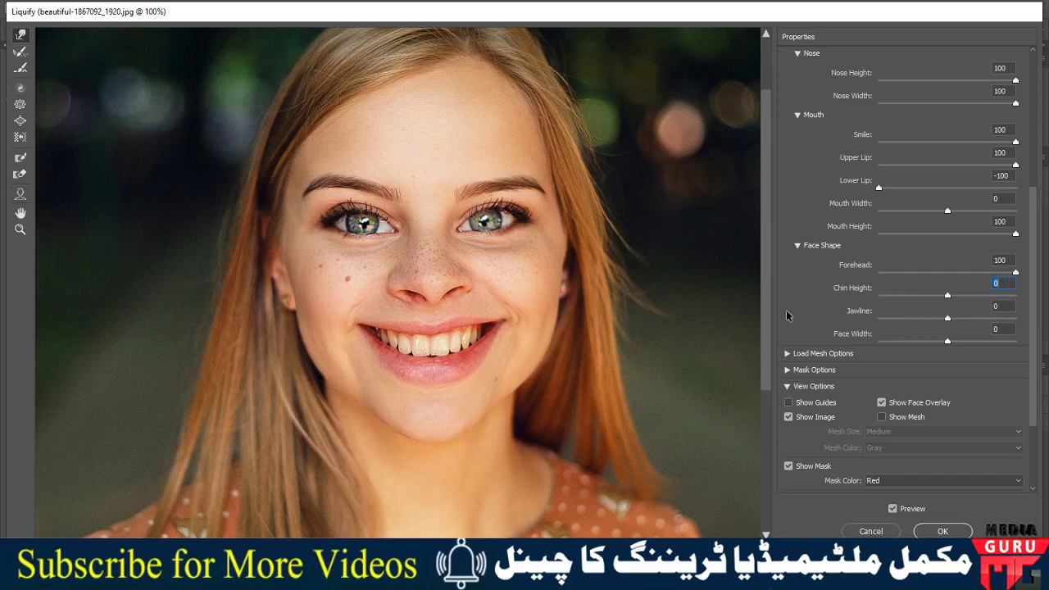
pyautogui.hotkey('ctrl', 'z')
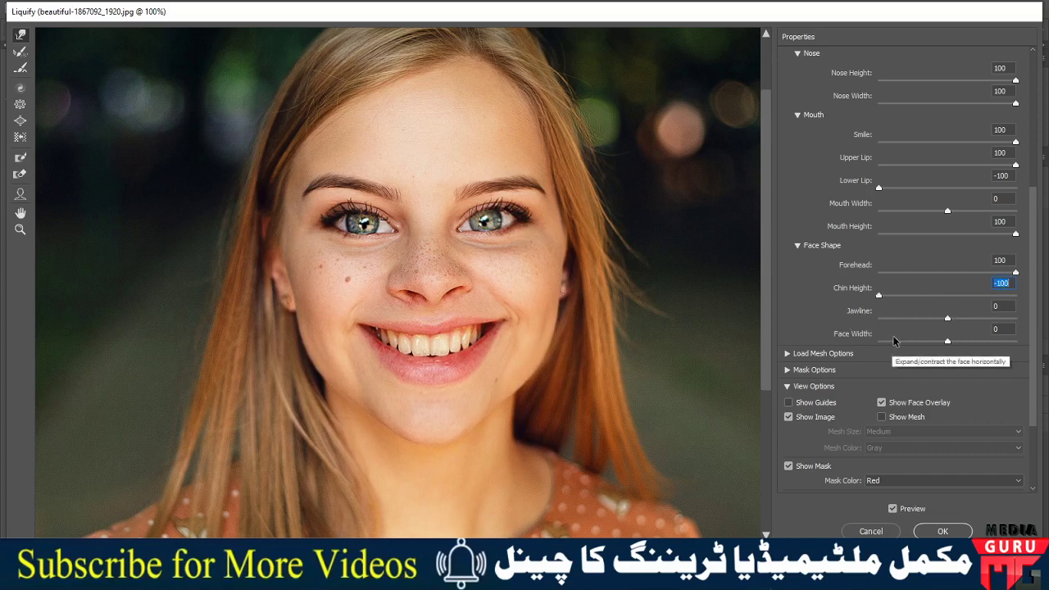
# Set Jawline to 100 and Face Width to 100
pyautogui.moveTo(949, 319); pyautogui.dragTo(1048, 324)
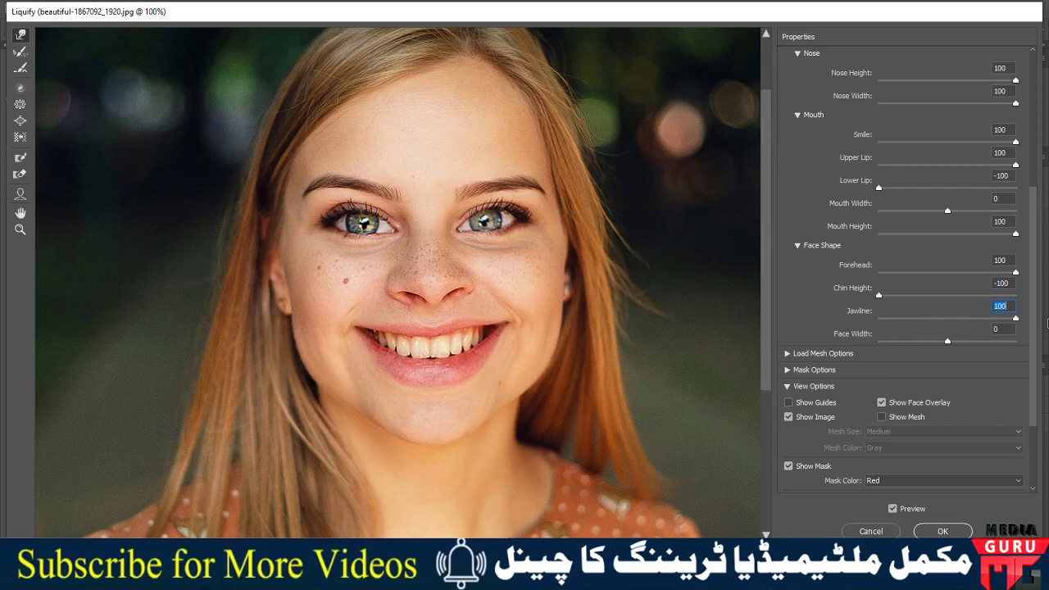
pyautogui.moveTo(1047, 324)
pyautogui.mouseDown()
pyautogui.moveTo(947, 334)
pyautogui.moveTo(1040, 329)
pyautogui.mouseUp()
pyautogui.moveTo(1039, 332)
pyautogui.mouseDown()
pyautogui.moveTo(932, 354)
pyautogui.moveTo(1047, 346)
pyautogui.moveTo(897, 318)
pyautogui.moveTo(968, 334)
pyautogui.moveTo(1047, 331)
pyautogui.mouseUp()
pyautogui.moveTo(947, 341)
pyautogui.mouseDown()
pyautogui.moveTo(1047, 343)
pyautogui.moveTo(873, 379)
pyautogui.moveTo(1047, 358)
pyautogui.mouseUp()
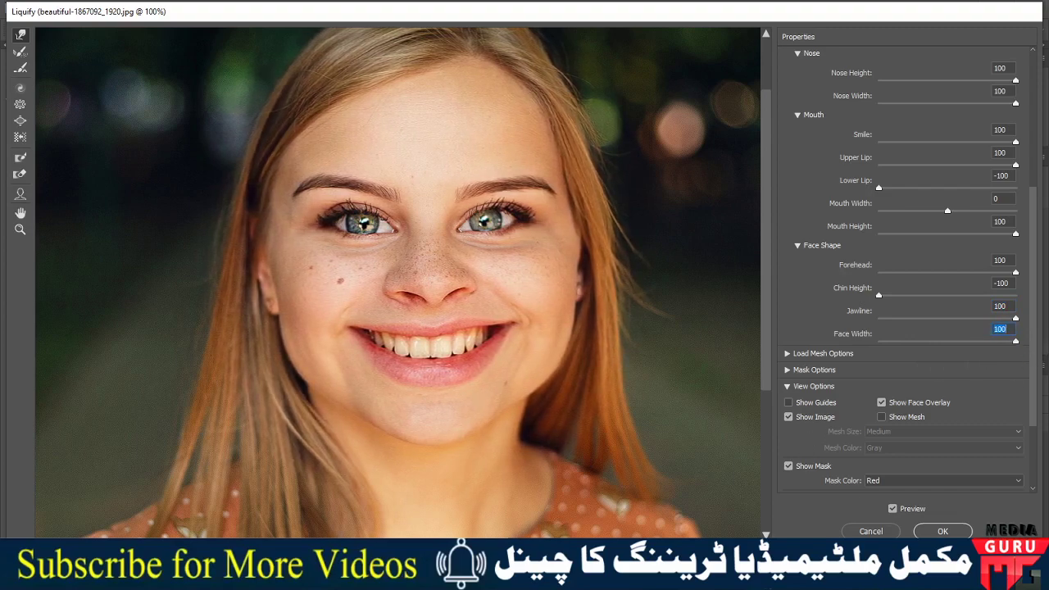
# Apply the Liquify changes and toggle Layer 1 visibility to compare before and after
pyautogui.click(935, 531)
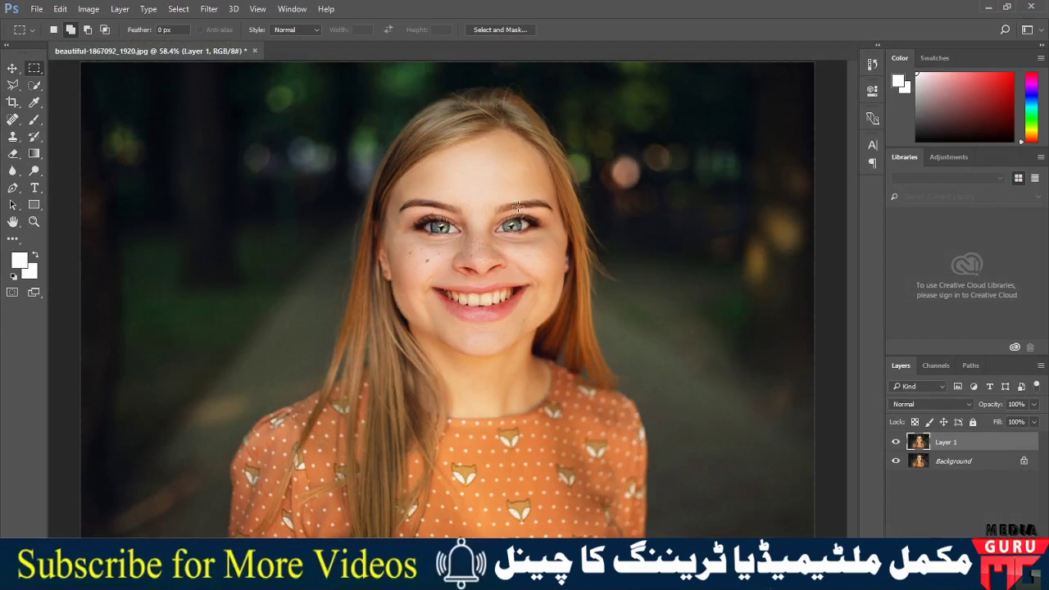
pyautogui.click(898, 444)
pyautogui.click(897, 442)
pyautogui.click(897, 443)
pyautogui.click(897, 443)
pyautogui.click(897, 443)
# Duplicate the liquified layer as Layer 1 copy and bring up the Filter menu
pyautogui.hotkey('ctrl', 'j')
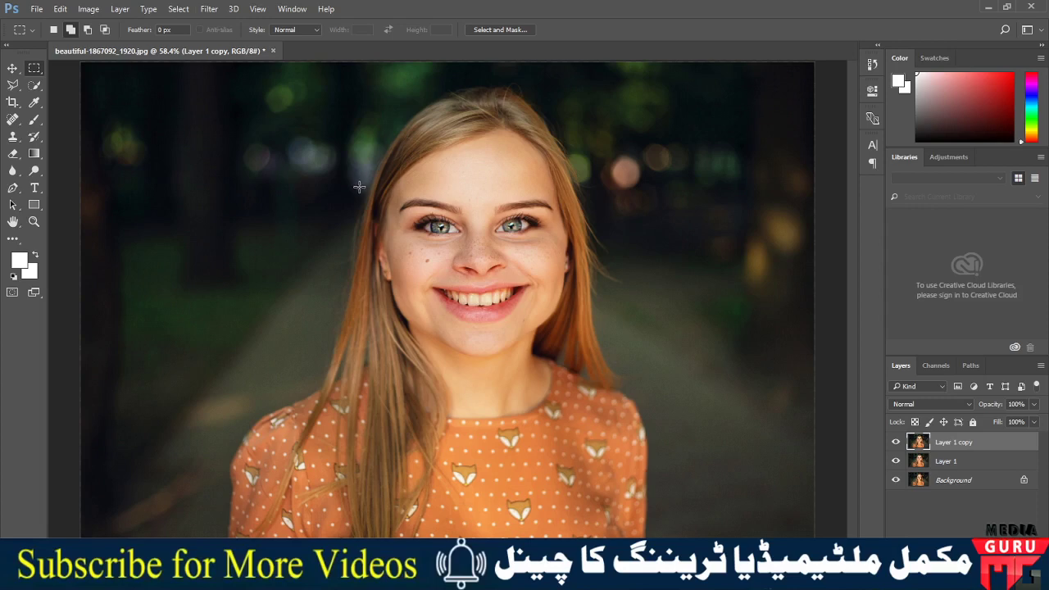
pyautogui.hotkey('alt', 'Tab')
pyautogui.hotkey('alt', 'Tab')
pyautogui.click(209, 10)
# Open Liquify on Layer 1 copy, zoom onto the face and enlarge the brush
pyautogui.click(228, 110)
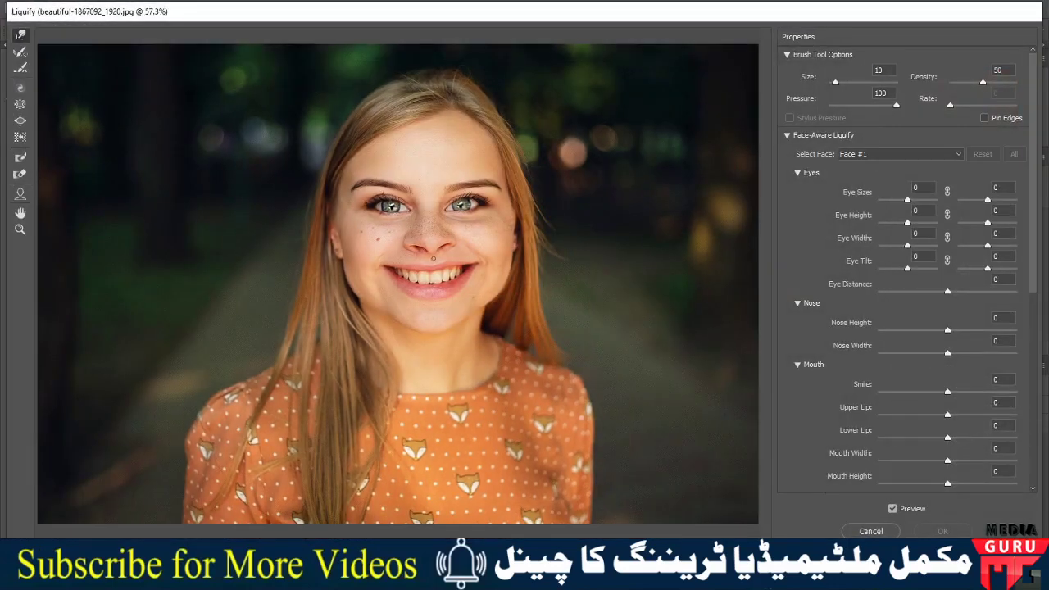
pyautogui.keyDown('ctrl'); pyautogui.click(431, 254); pyautogui.keyUp('ctrl')
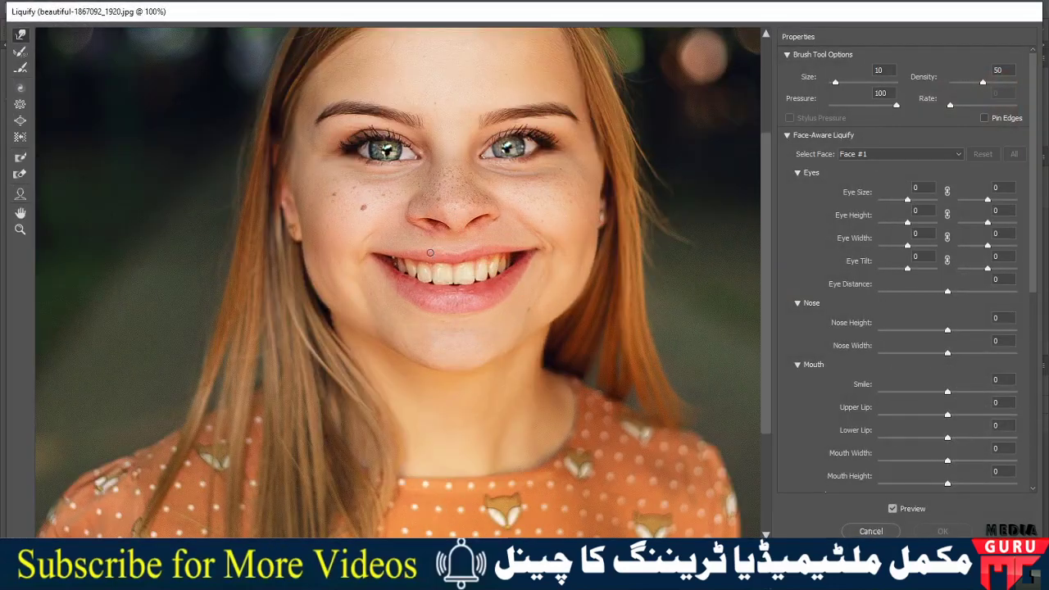
pyautogui.moveTo(518, 187); pyautogui.dragTo(455, 261)
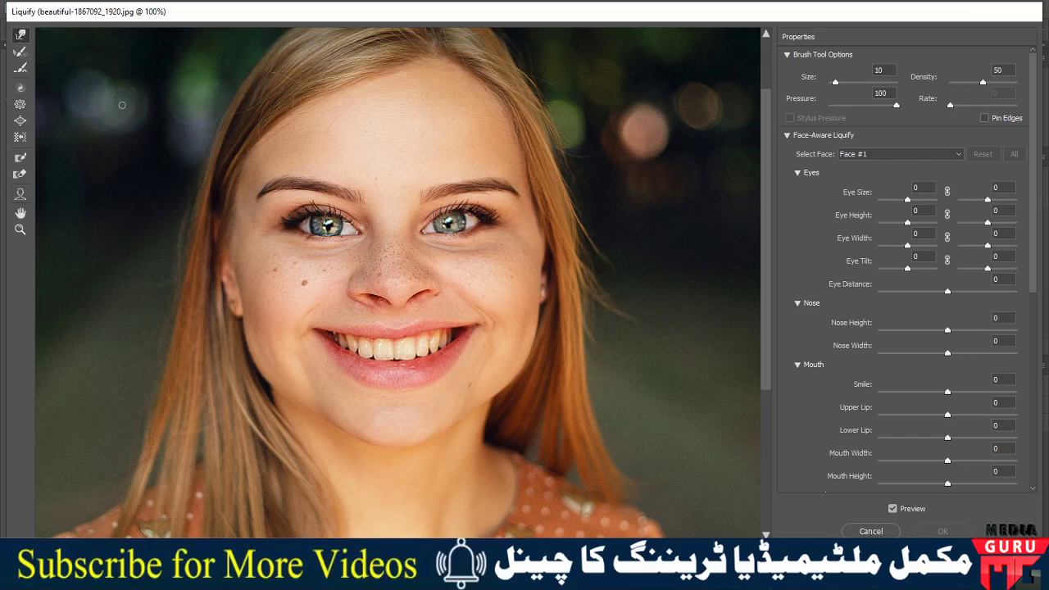
pyautogui.press(']')
pyautogui.press(']')
pyautogui.press(']')
pyautogui.press(']')
pyautogui.press(']')
pyautogui.press(']')
pyautogui.press(']')
pyautogui.press(']')
pyautogui.press(']')
pyautogui.press(']')
pyautogui.press(']')
pyautogui.press(']')
pyautogui.press(']')
pyautogui.press(']')
pyautogui.press(']')
pyautogui.press(']')
pyautogui.press(']')
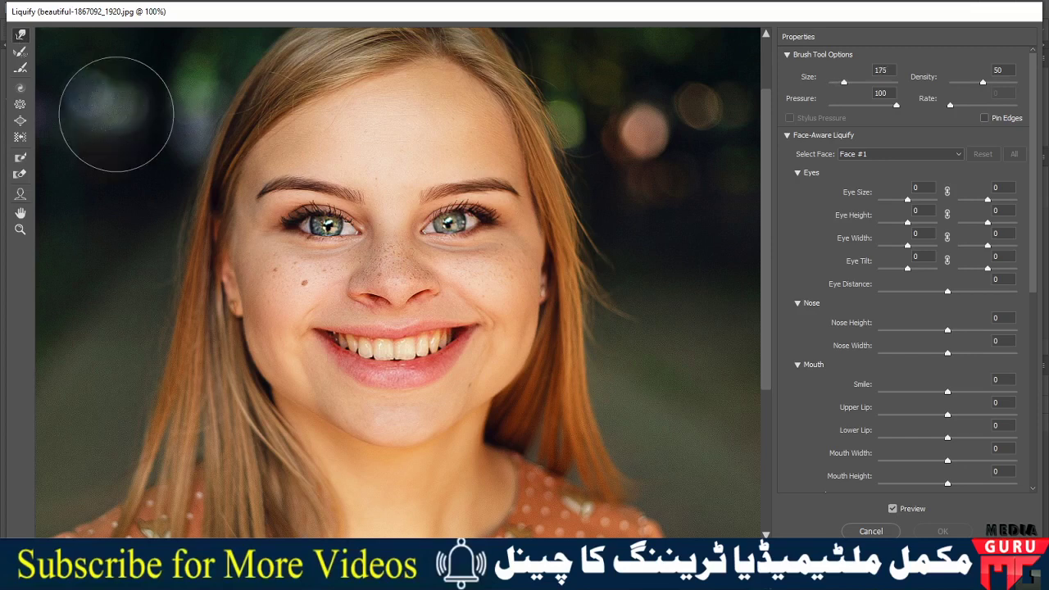
pyautogui.press(']')
pyautogui.press(']')
pyautogui.press(']')
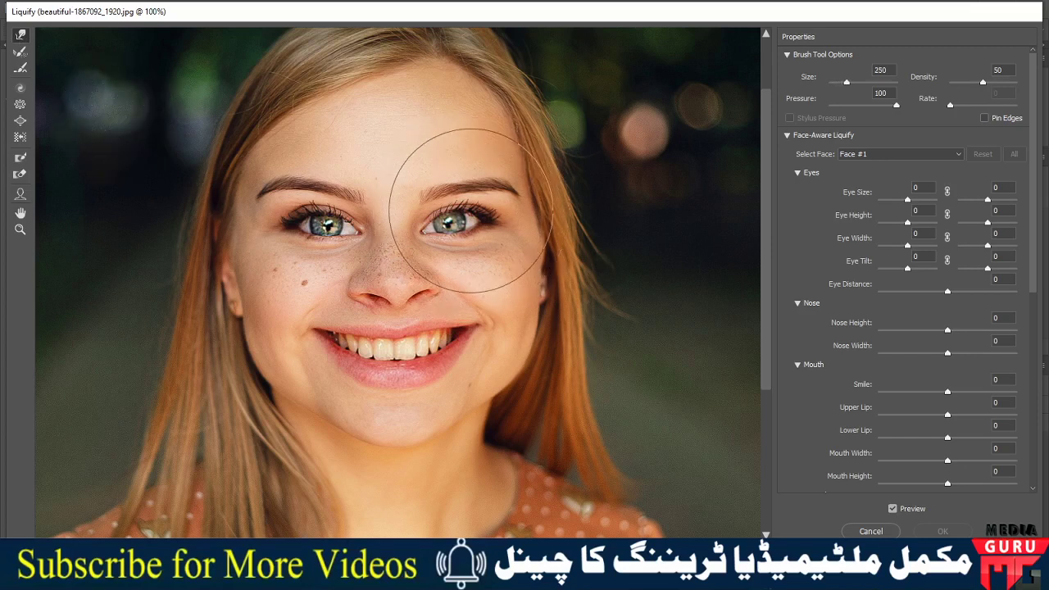
# Warp the eyes outward, pull both mouth corners up and out, and lift the lower lip
pyautogui.moveTo(471, 210)
pyautogui.mouseDown()
pyautogui.moveTo(483, 206)
pyautogui.moveTo(452, 201)
pyautogui.moveTo(484, 205)
pyautogui.moveTo(468, 211)
pyautogui.moveTo(480, 222)
pyautogui.mouseUp()
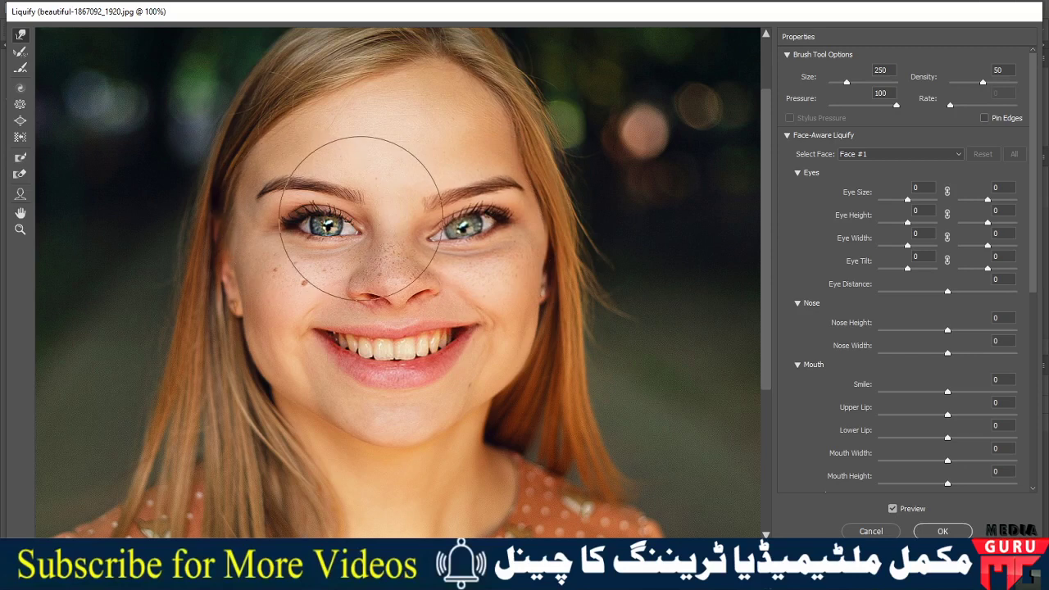
pyautogui.moveTo(360, 218)
pyautogui.mouseDown()
pyautogui.moveTo(328, 207)
pyautogui.moveTo(323, 218)
pyautogui.moveTo(335, 206)
pyautogui.moveTo(300, 210)
pyautogui.moveTo(284, 225)
pyautogui.moveTo(304, 235)
pyautogui.mouseUp()
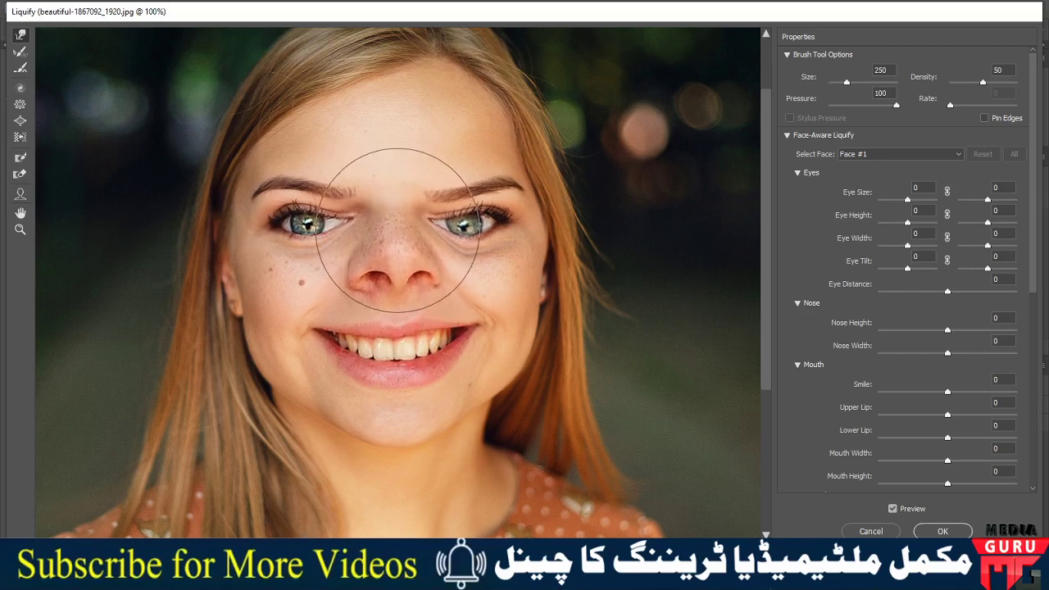
pyautogui.moveTo(468, 328); pyautogui.dragTo(490, 329)
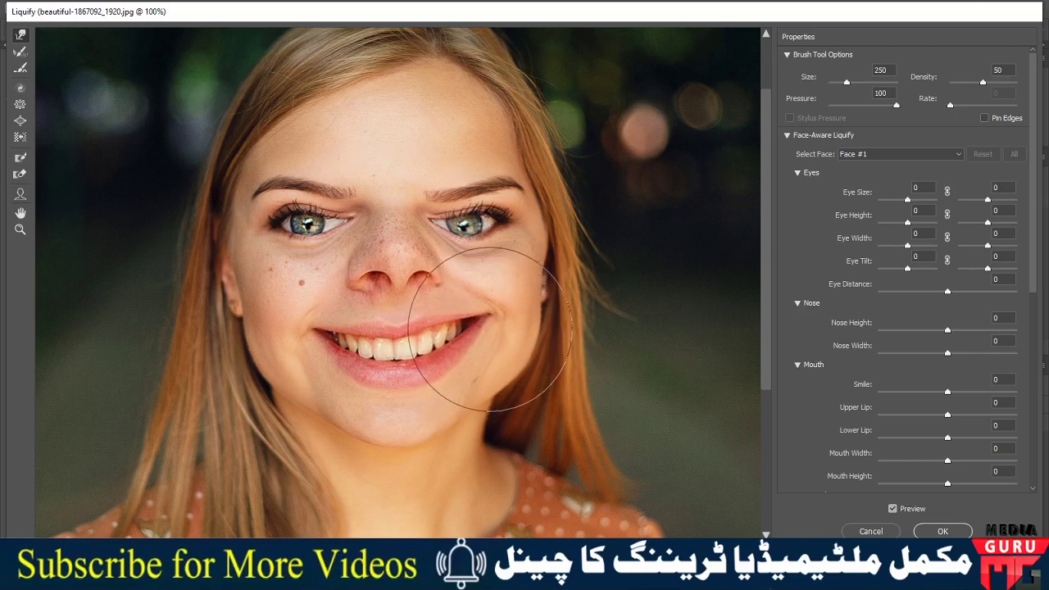
pyautogui.moveTo(325, 338); pyautogui.dragTo(288, 321)
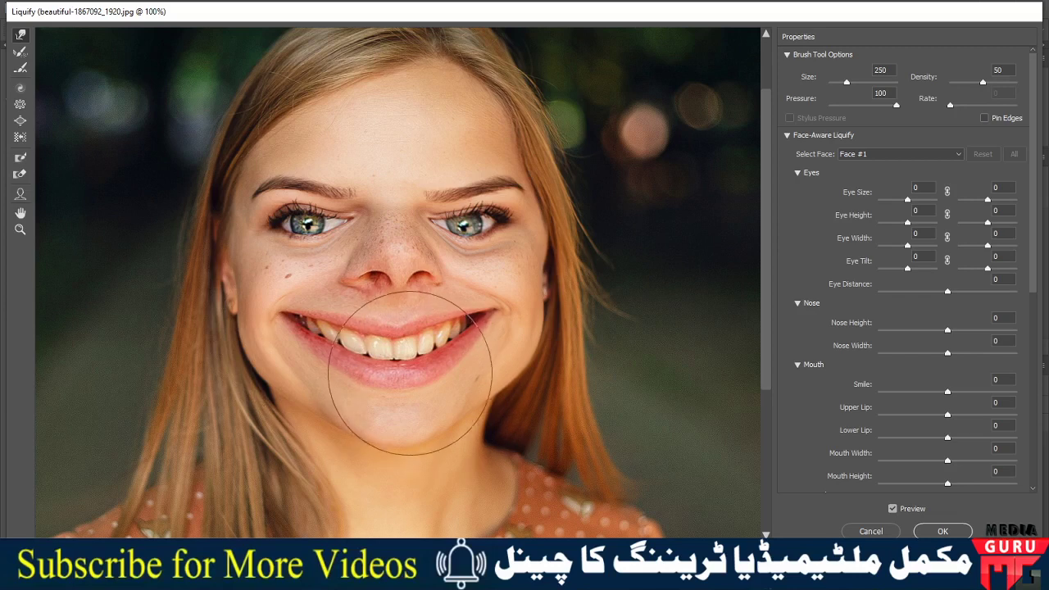
pyautogui.moveTo(410, 373)
pyautogui.mouseDown()
pyautogui.moveTo(392, 325)
pyautogui.moveTo(392, 367)
pyautogui.mouseUp()
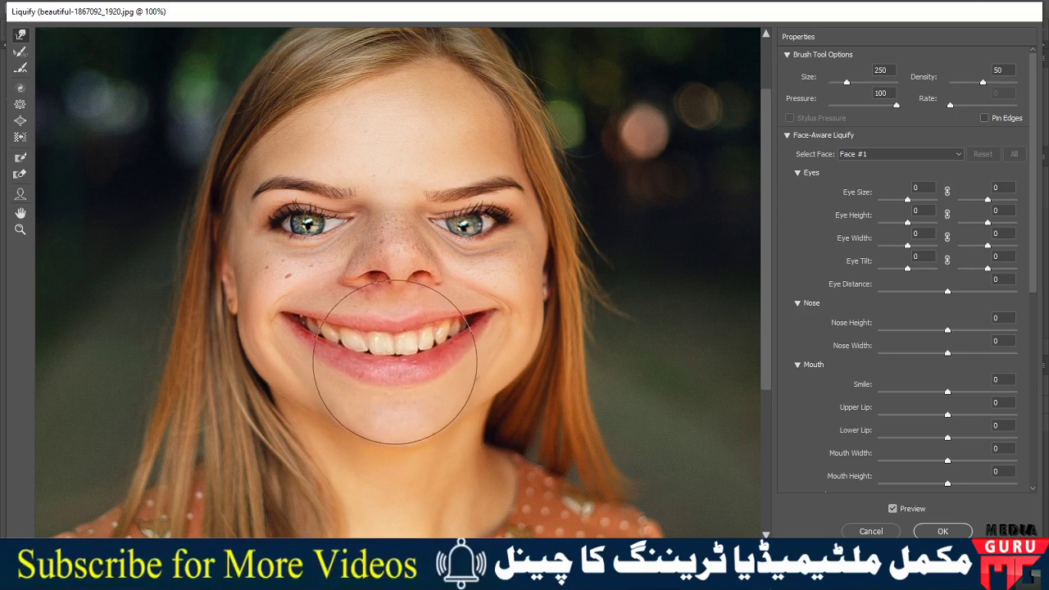
pyautogui.moveTo(392, 364); pyautogui.dragTo(385, 272)
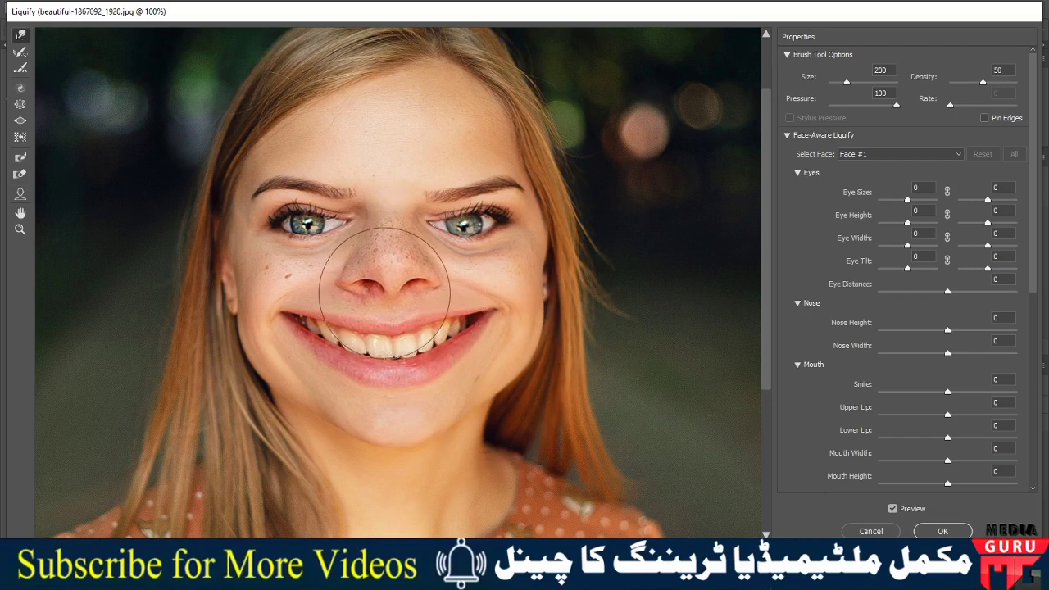
# With a smaller brush, nudge the nose right and push the inner brow up
pyautogui.press('[')
pyautogui.press('[')
pyautogui.press('[')
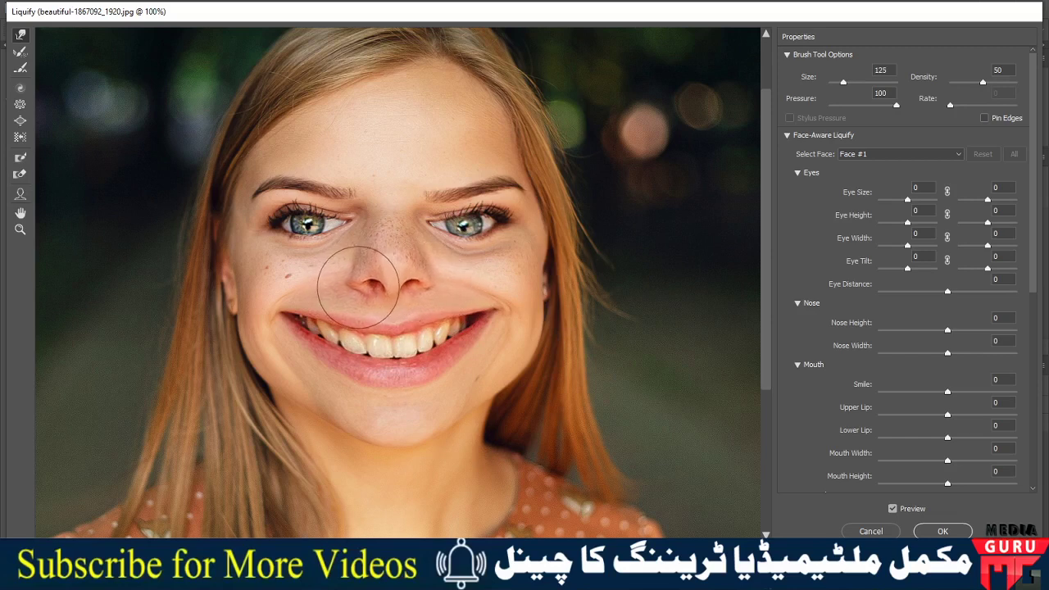
pyautogui.moveTo(355, 288); pyautogui.dragTo(364, 287)
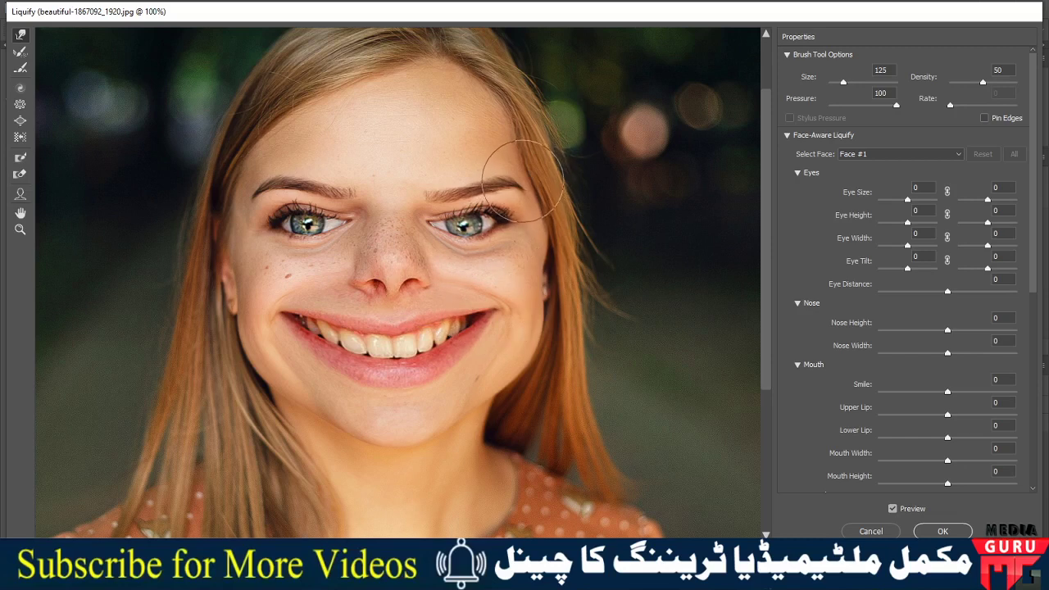
pyautogui.moveTo(414, 190); pyautogui.dragTo(405, 183)
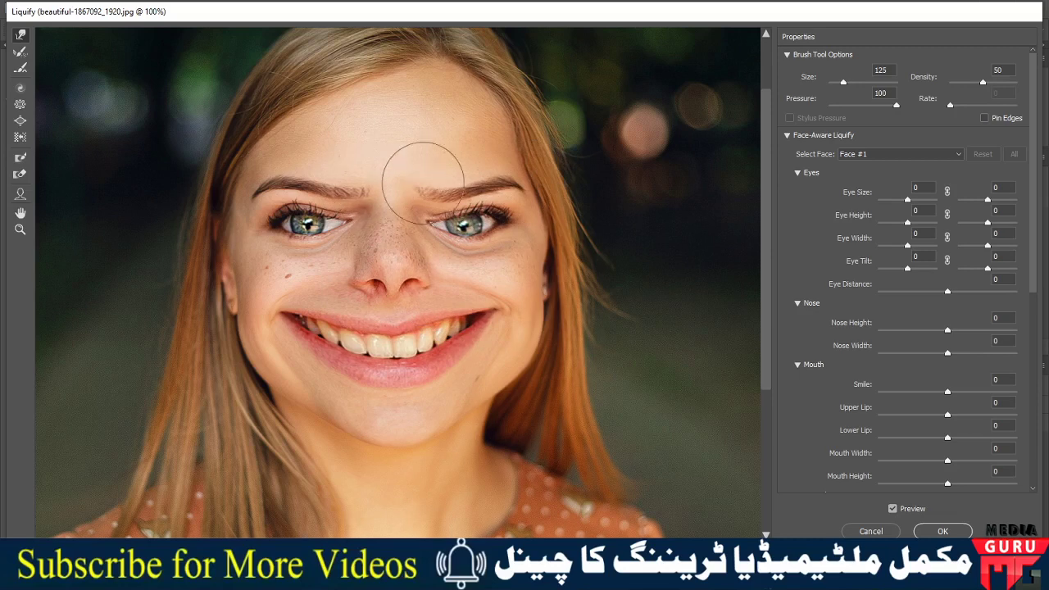
# Push the forehead hair left and warp the hairline on both sides of the forehead
pyautogui.press(']')
pyautogui.press(']')
pyautogui.press(']')
pyautogui.press(']')
pyautogui.press(']')
pyautogui.press(']')
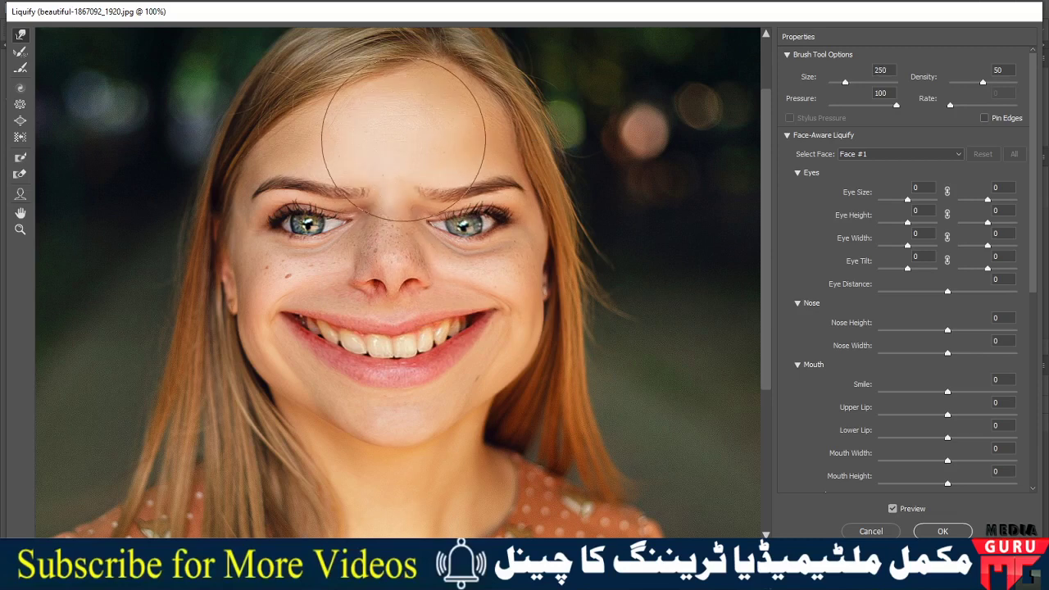
pyautogui.press(']')
pyautogui.press(']')
pyautogui.press(']')
pyautogui.press('[')
pyautogui.press('[')
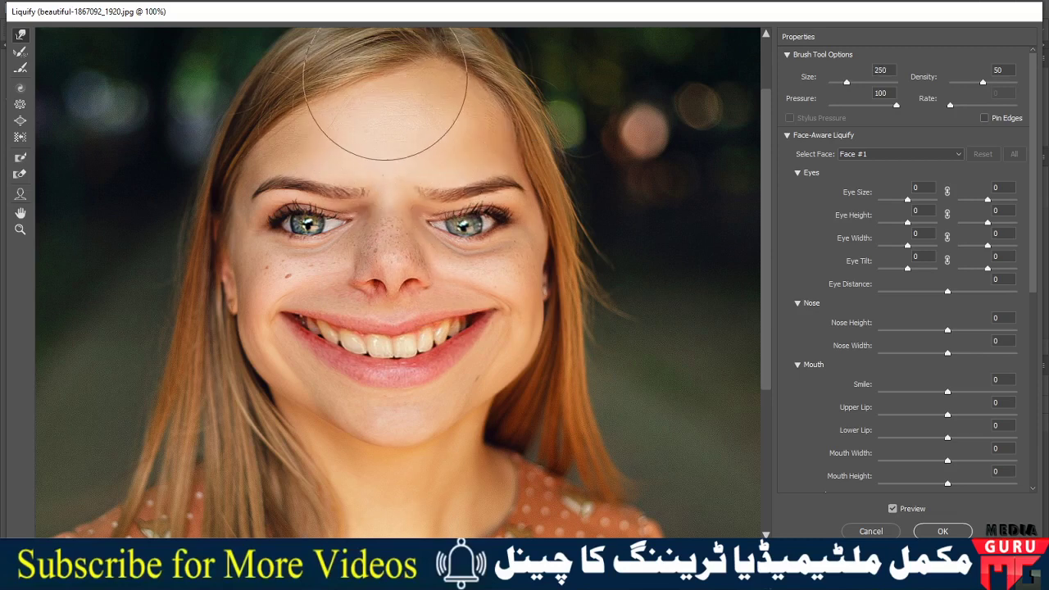
pyautogui.moveTo(403, 91); pyautogui.dragTo(325, 110)
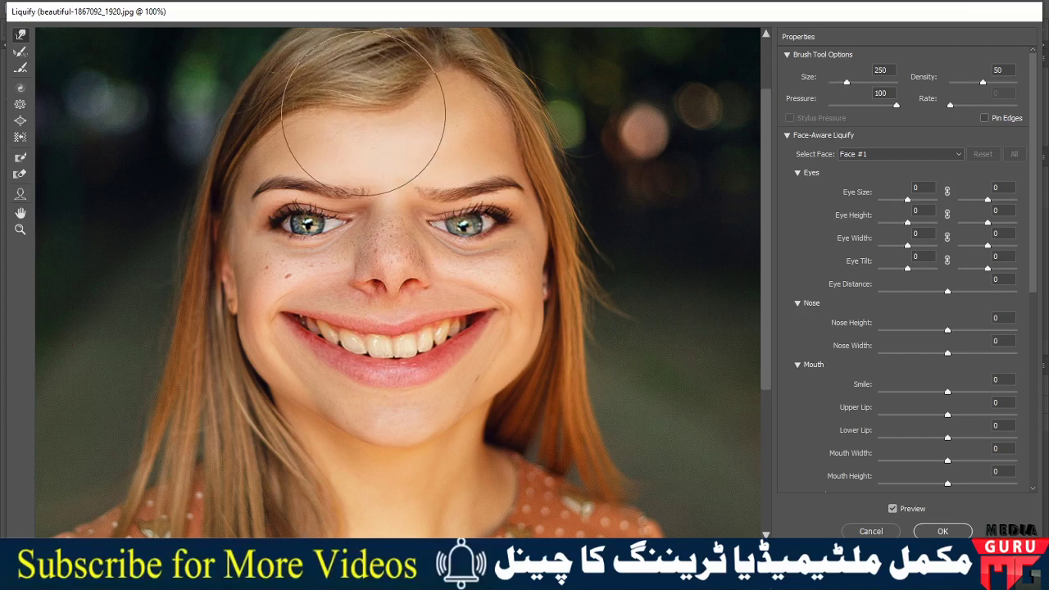
pyautogui.press('[')
pyautogui.press('[')
pyautogui.press('[')
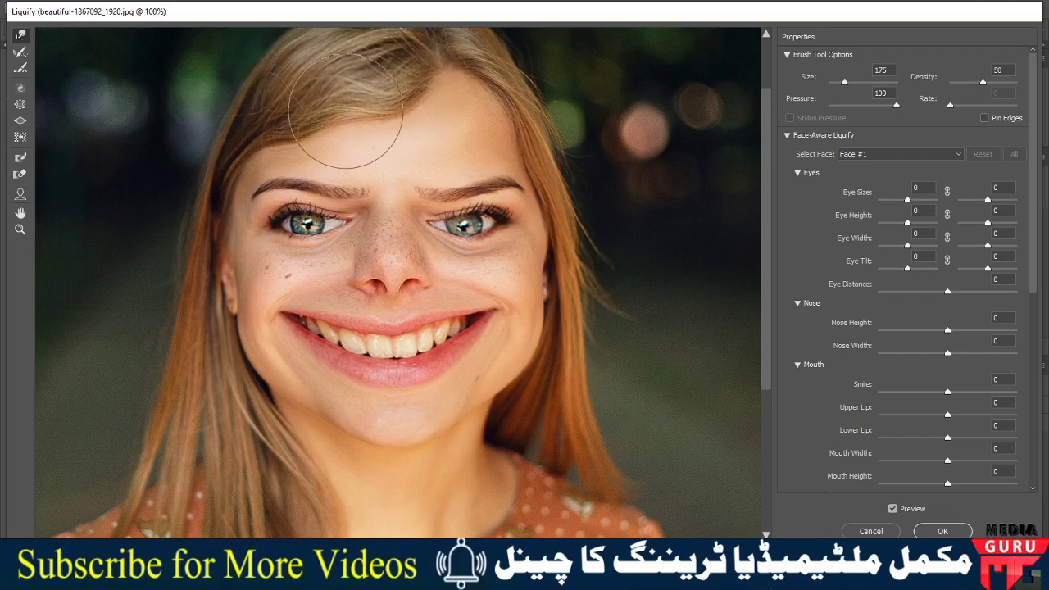
pyautogui.moveTo(364, 105); pyautogui.dragTo(334, 125)
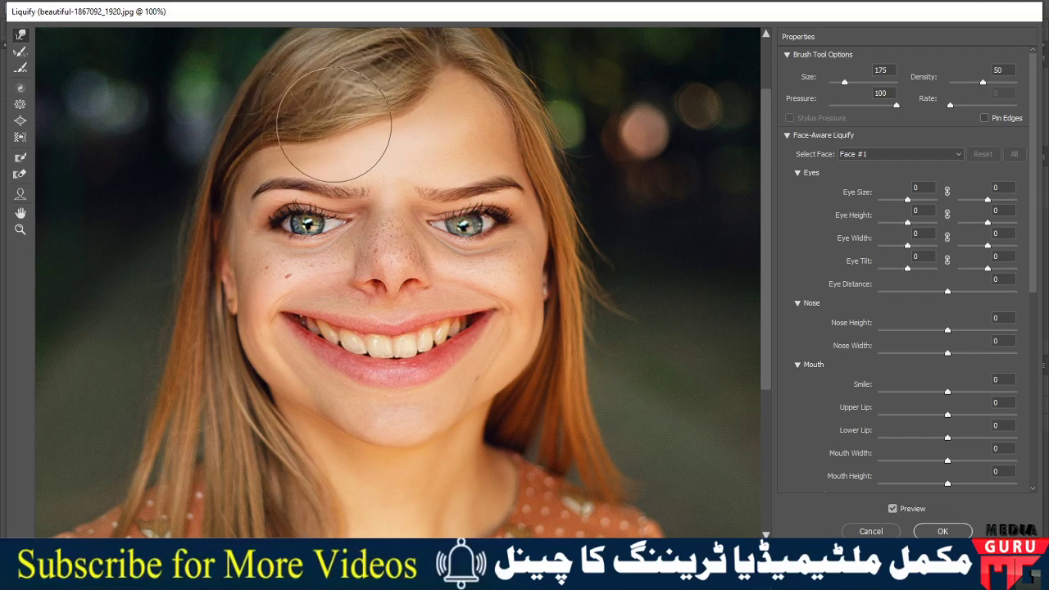
pyautogui.press('[')
pyautogui.press('[')
pyautogui.press('[')
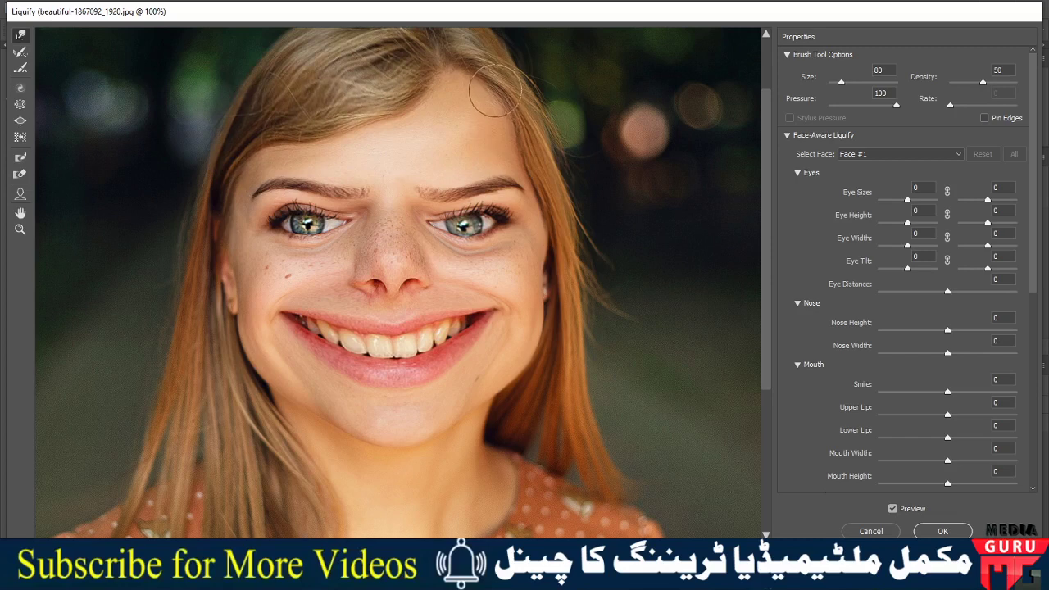
pyautogui.moveTo(488, 83); pyautogui.dragTo(500, 124)
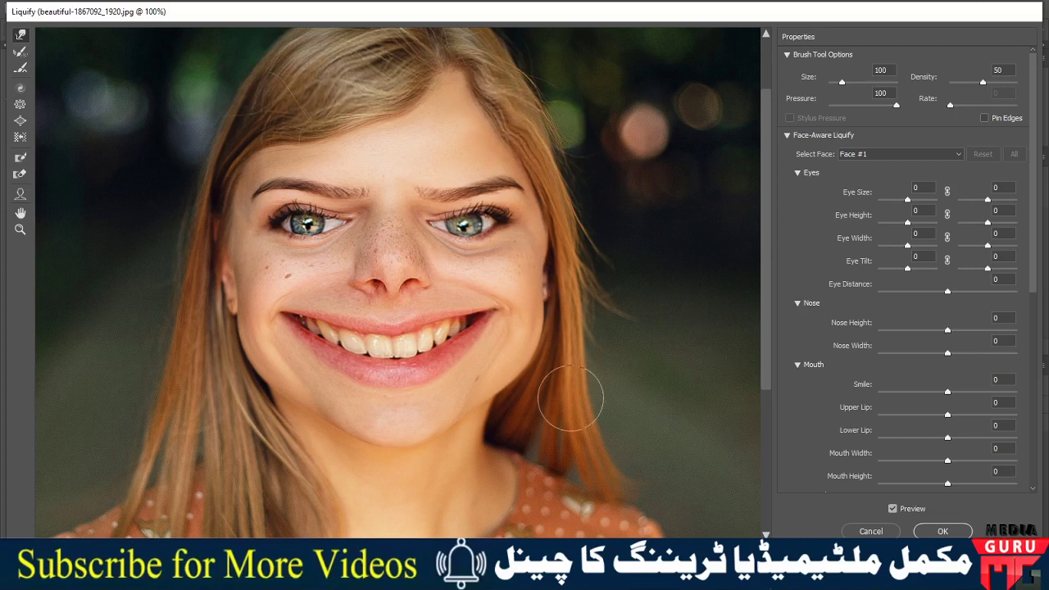
pyautogui.moveTo(906, 512)
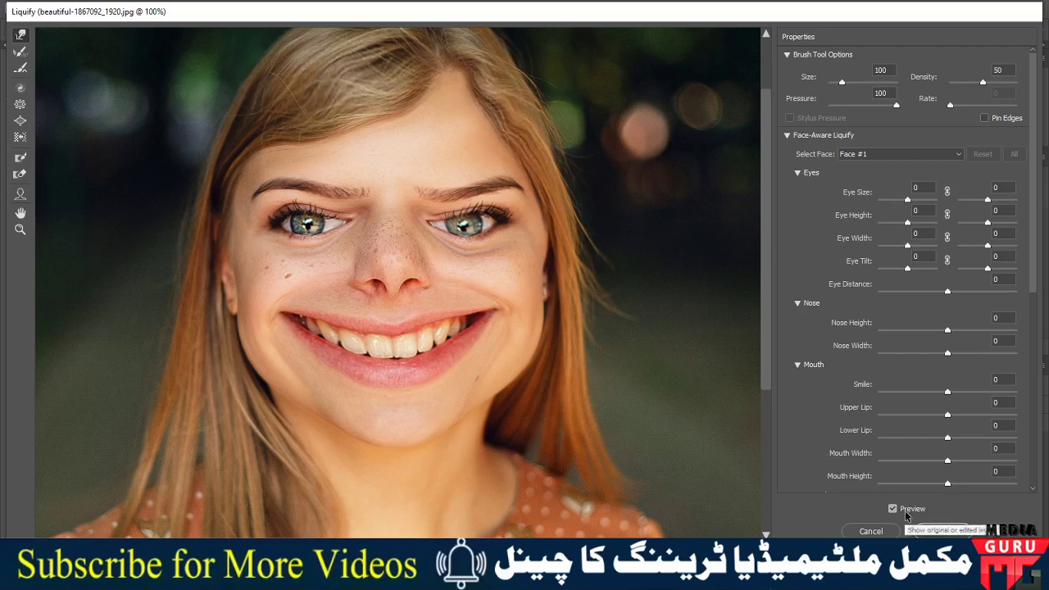
pyautogui.click(894, 509)
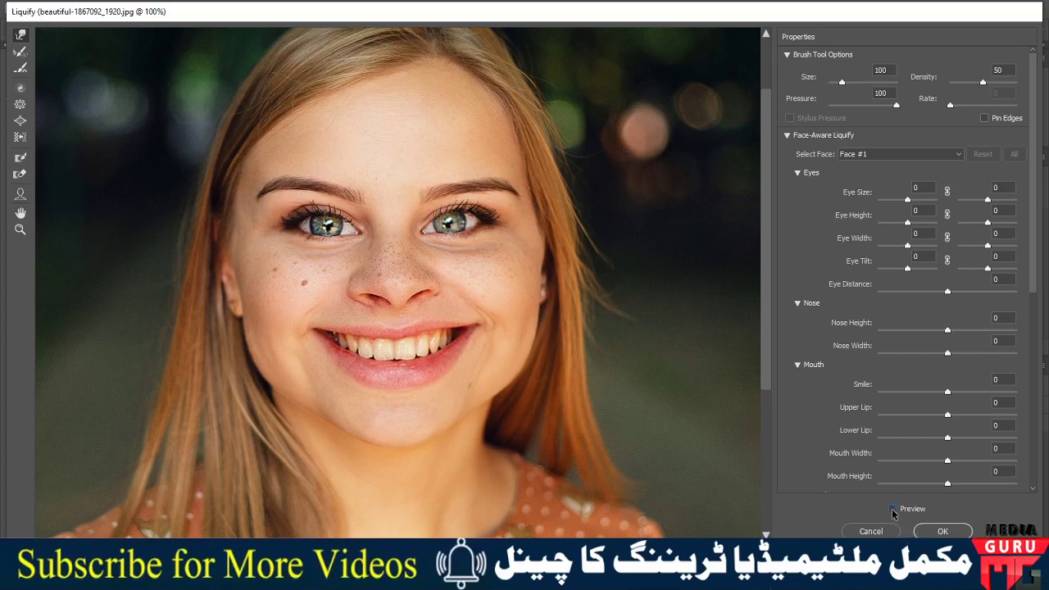
pyautogui.click(894, 509)
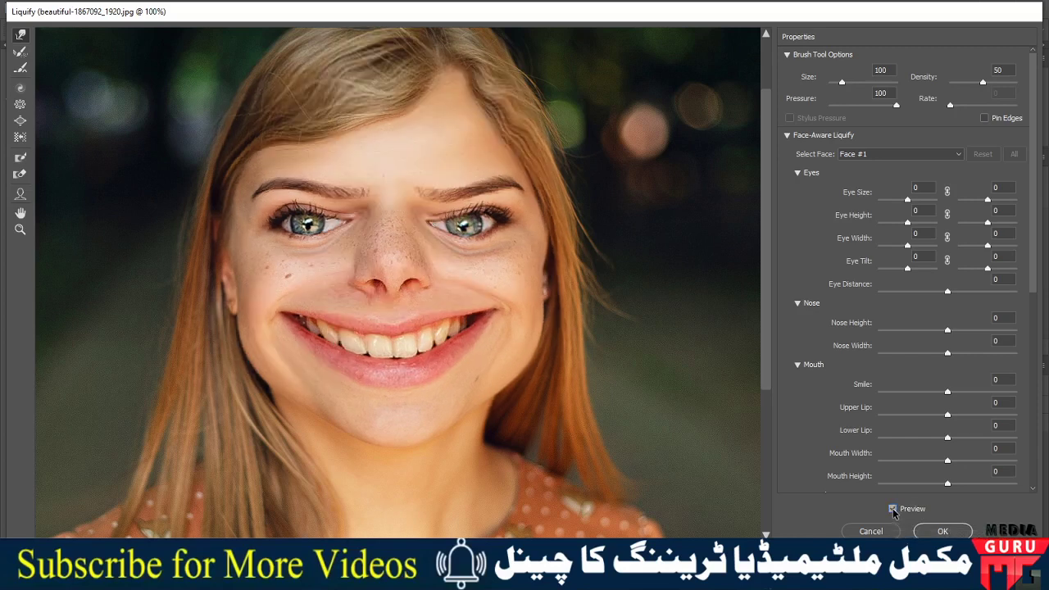
pyautogui.click(893, 508)
# Reconstruct both eyes and brows, the forehead and hairline, and the left cheek and mouth corner
pyautogui.click(22, 54)
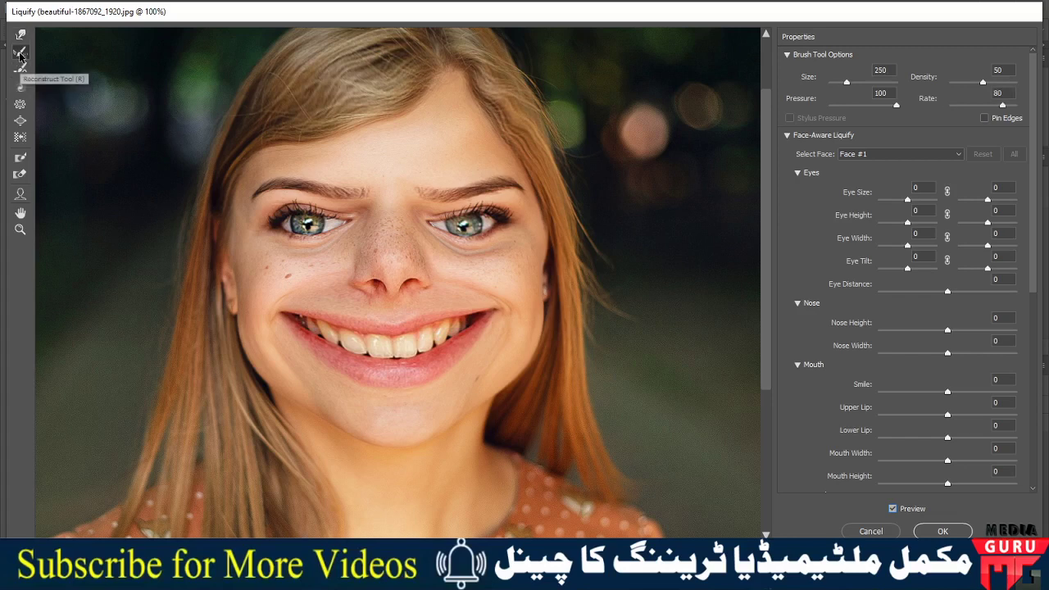
pyautogui.moveTo(363, 237); pyautogui.dragTo(287, 220)
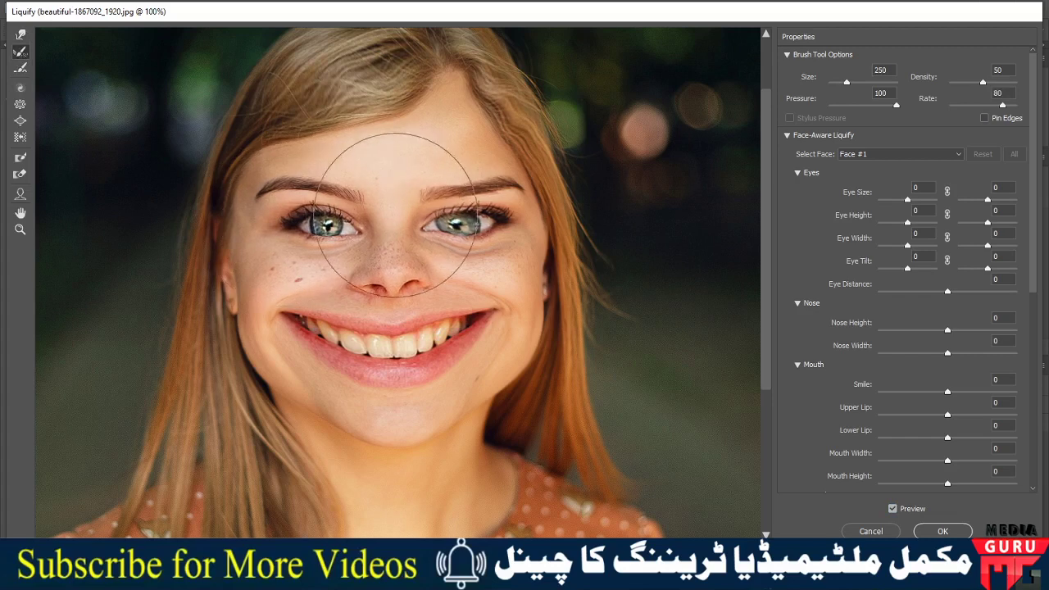
pyautogui.moveTo(394, 215); pyautogui.dragTo(503, 175)
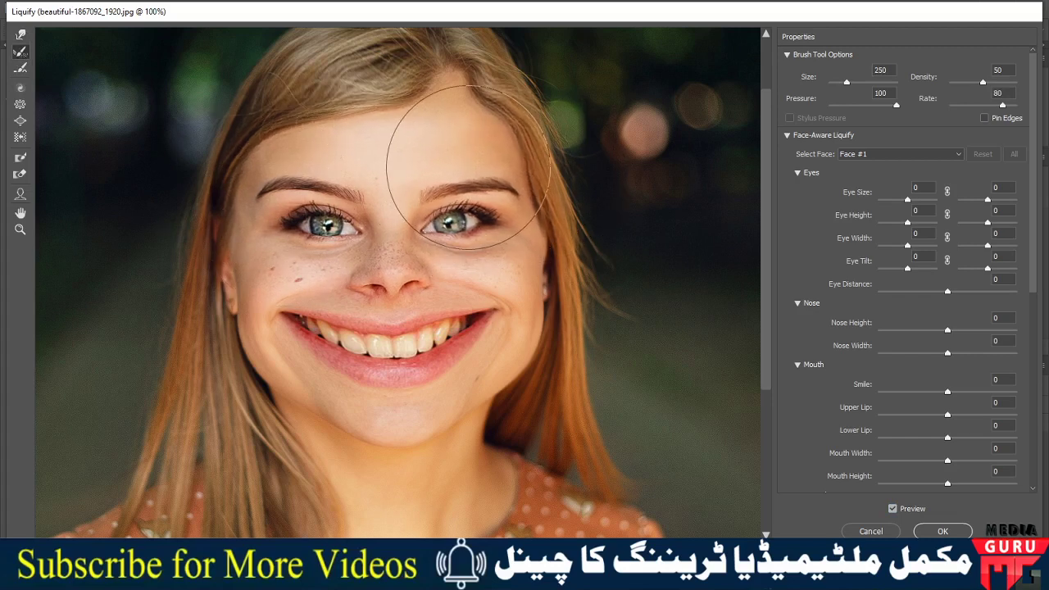
pyautogui.moveTo(435, 175)
pyautogui.mouseDown()
pyautogui.moveTo(297, 72)
pyautogui.moveTo(446, 43)
pyautogui.mouseUp()
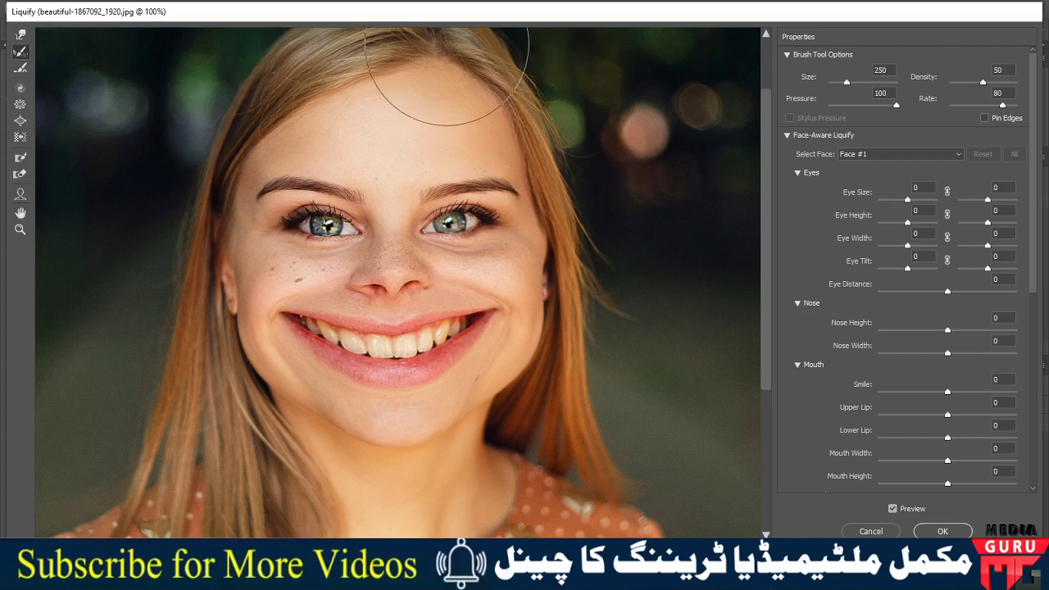
pyautogui.moveTo(447, 44)
pyautogui.mouseDown()
pyautogui.moveTo(318, 234)
pyautogui.moveTo(475, 323)
pyautogui.moveTo(492, 293)
pyautogui.moveTo(533, 304)
pyautogui.moveTo(422, 398)
pyautogui.moveTo(442, 299)
pyautogui.moveTo(539, 270)
pyautogui.moveTo(481, 281)
pyautogui.moveTo(492, 276)
pyautogui.mouseUp()
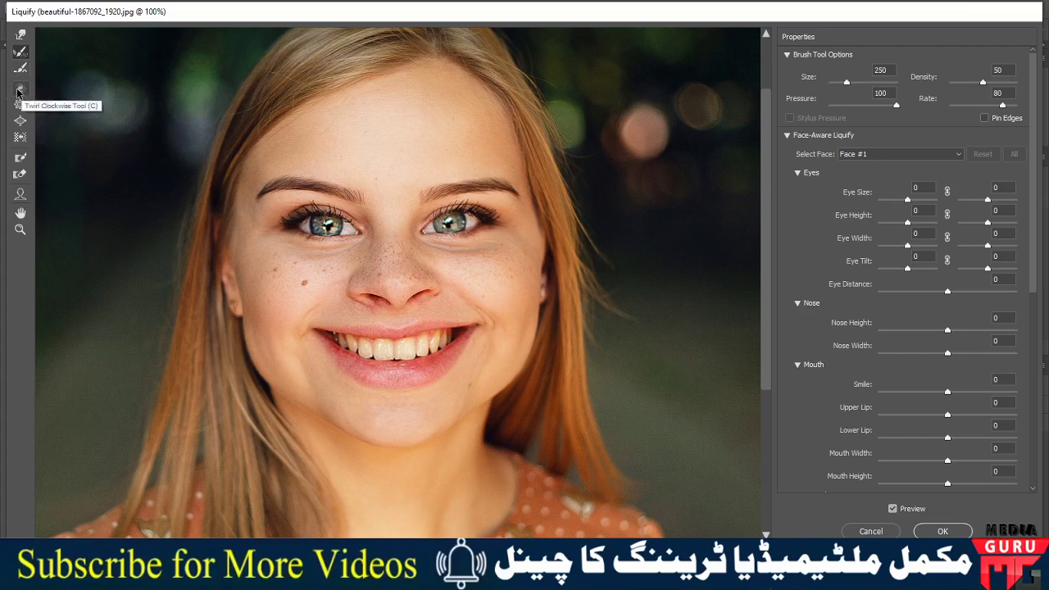
pyautogui.press('[')
pyautogui.press('[')
pyautogui.click(18, 90)
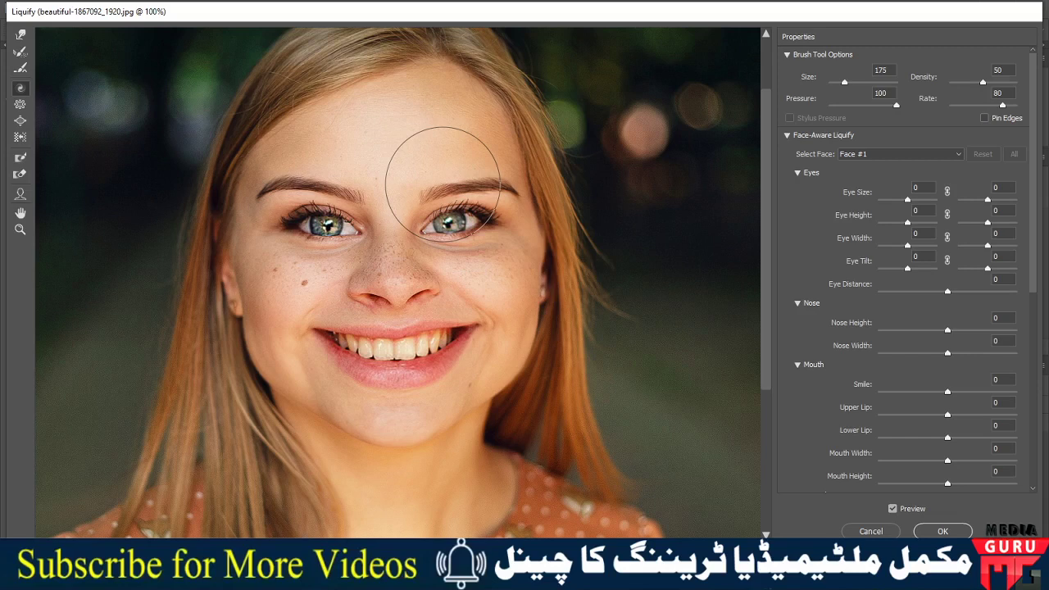
pyautogui.press('[')
pyautogui.press('[')
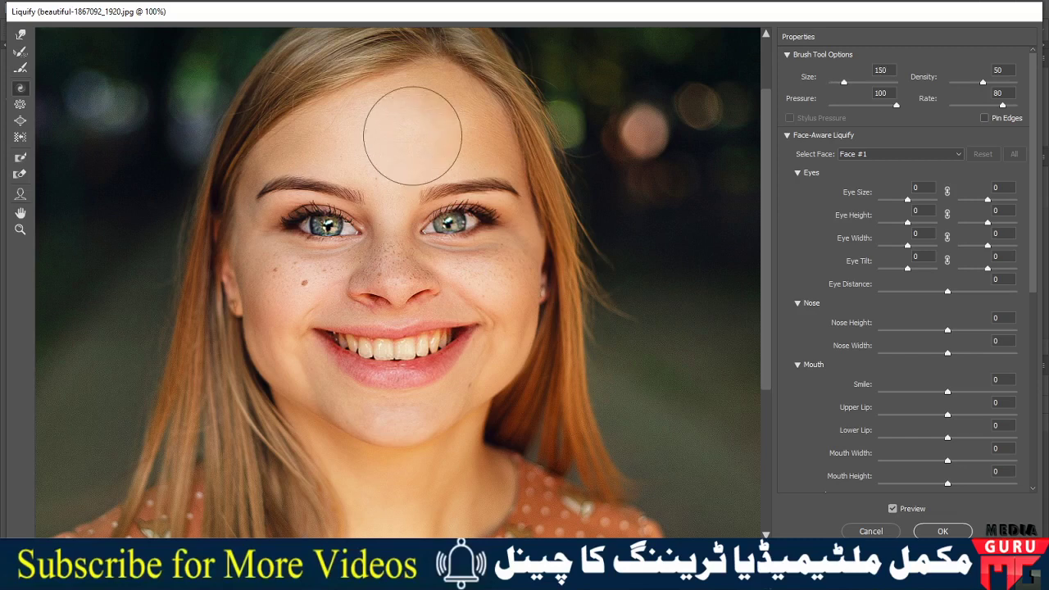
pyautogui.press(']')
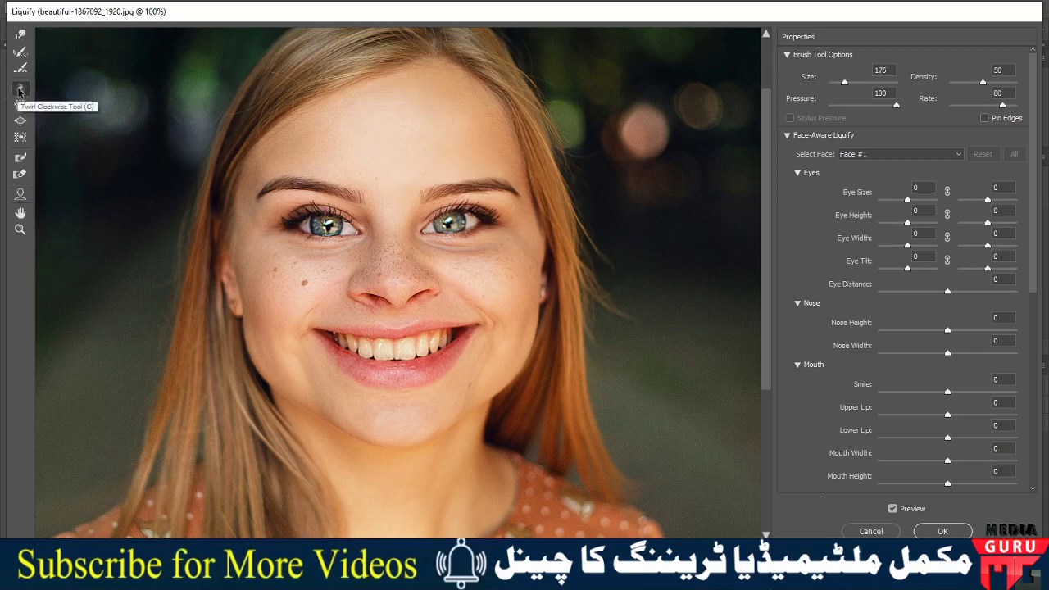
pyautogui.press(']')
pyautogui.press(']')
pyautogui.press(']')
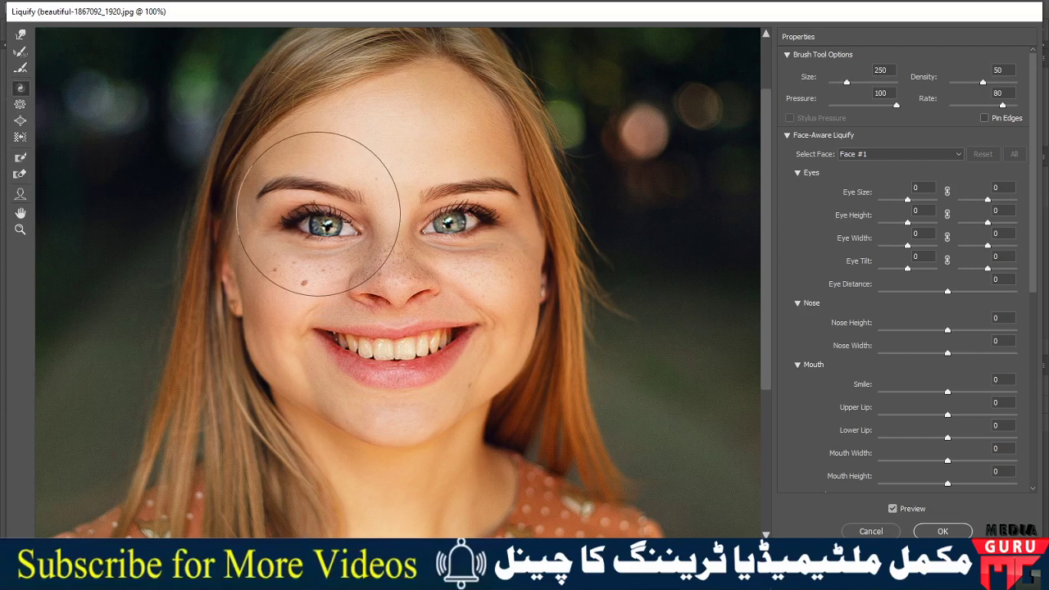
pyautogui.moveTo(318, 213); pyautogui.dragTo(461, 210)
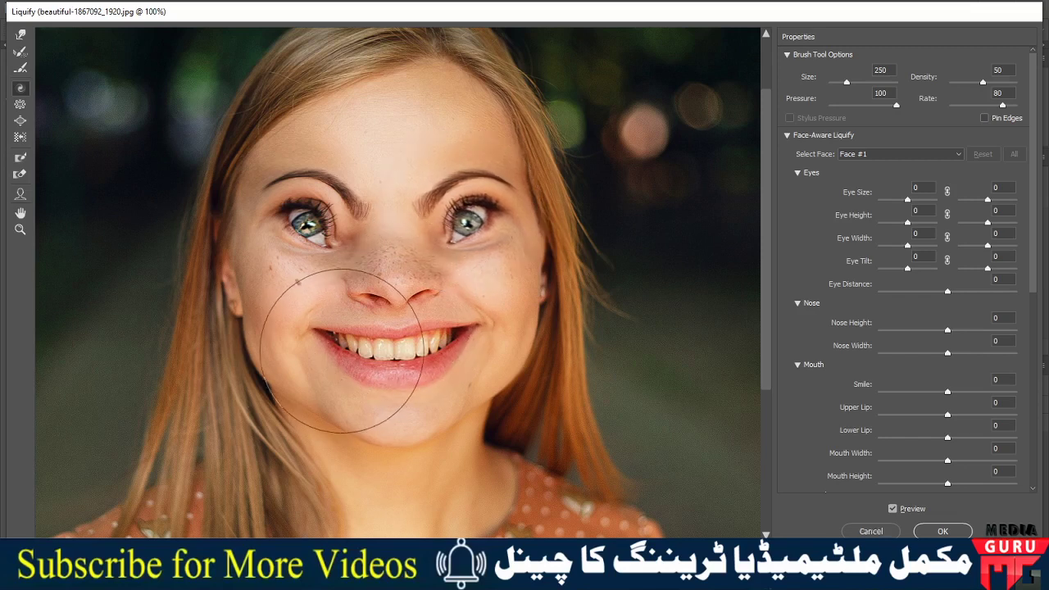
pyautogui.press('[')
pyautogui.press('[')
pyautogui.press('[')
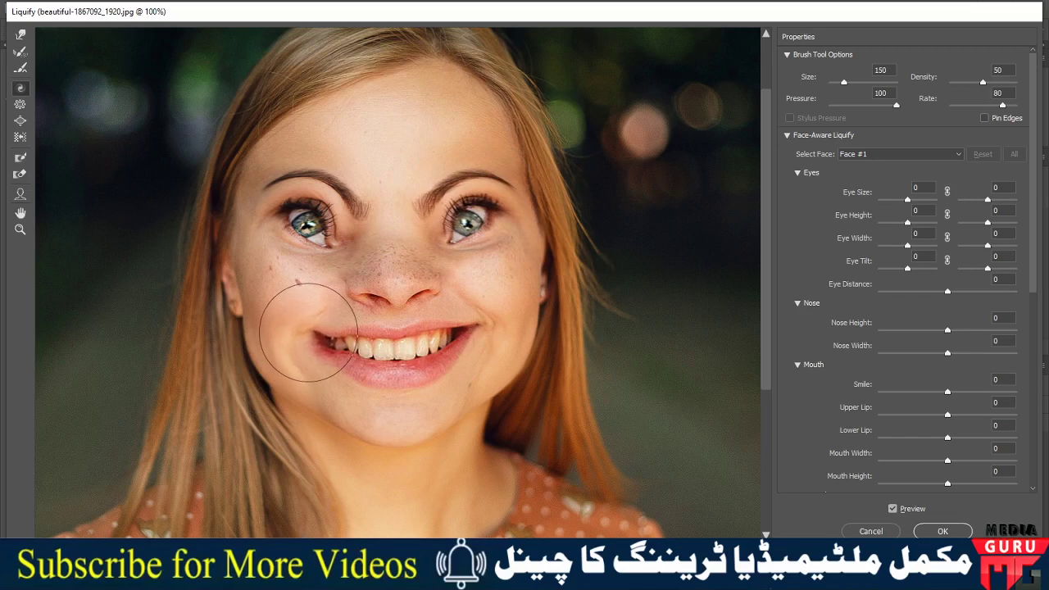
pyautogui.moveTo(309, 331); pyautogui.dragTo(311, 334)
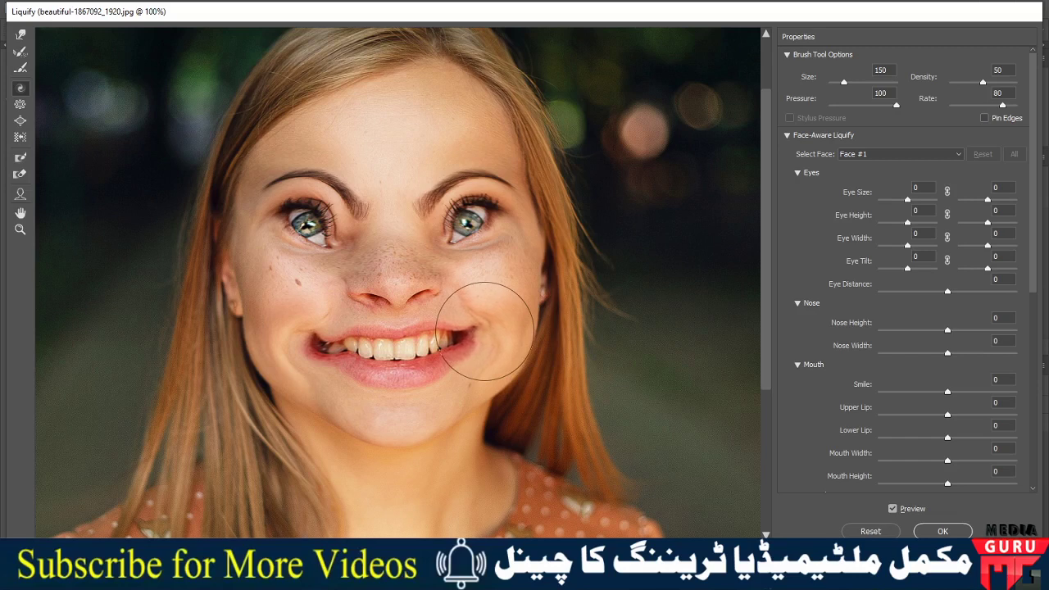
pyautogui.hotkey('ctrl', 'z')
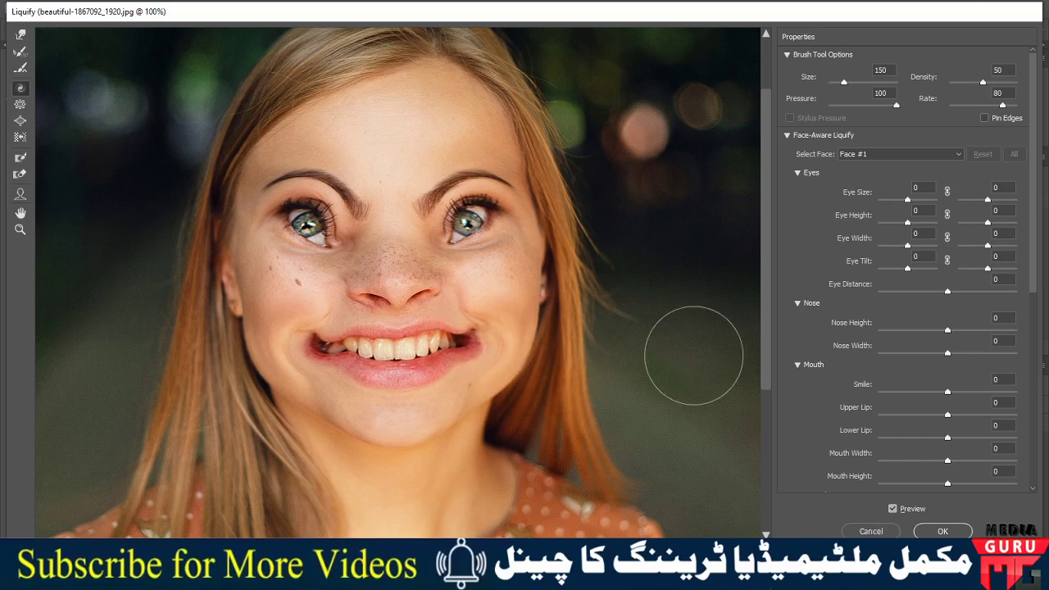
pyautogui.click(21, 52)
pyautogui.moveTo(316, 184)
pyautogui.mouseDown()
pyautogui.moveTo(387, 163)
pyautogui.moveTo(492, 210)
pyautogui.moveTo(328, 291)
pyautogui.moveTo(621, 270)
pyautogui.moveTo(445, 340)
pyautogui.moveTo(316, 304)
pyautogui.mouseUp()
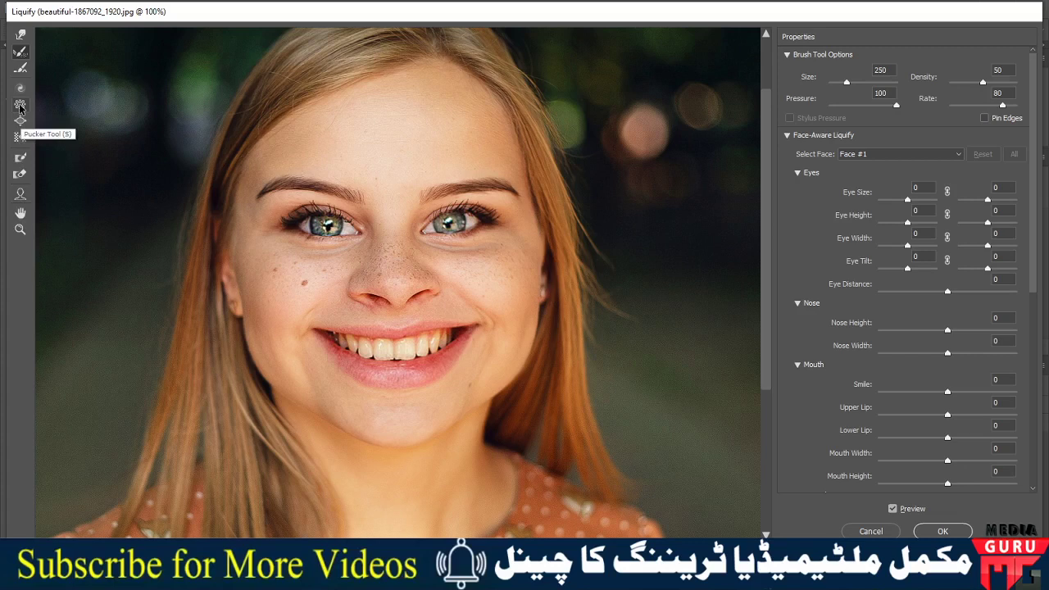
# Pucker both eyes, the lips and mouth corners, and the nose inward
pyautogui.click(20, 106)
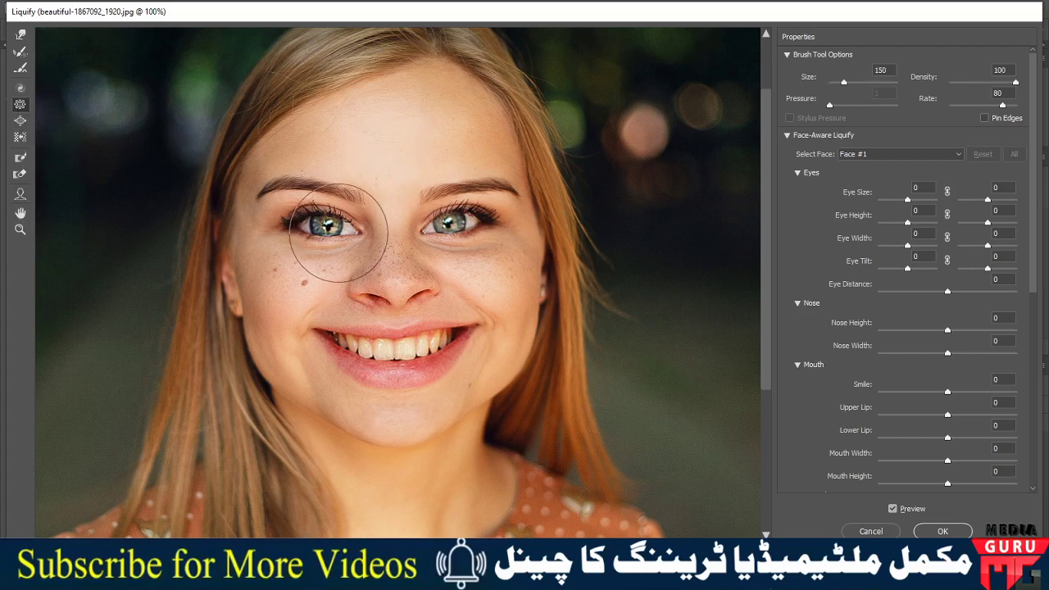
pyautogui.moveTo(338, 233)
pyautogui.mouseDown()
pyautogui.moveTo(328, 222)
pyautogui.moveTo(297, 246)
pyautogui.moveTo(332, 243)
pyautogui.moveTo(319, 234)
pyautogui.mouseUp()
pyautogui.moveTo(444, 230)
pyautogui.mouseDown()
pyautogui.moveTo(473, 234)
pyautogui.moveTo(386, 258)
pyautogui.moveTo(421, 273)
pyautogui.moveTo(347, 262)
pyautogui.moveTo(429, 254)
pyautogui.mouseUp()
pyautogui.moveTo(474, 352)
pyautogui.mouseDown()
pyautogui.moveTo(457, 340)
pyautogui.moveTo(410, 351)
pyautogui.moveTo(347, 340)
pyautogui.moveTo(382, 352)
pyautogui.moveTo(420, 346)
pyautogui.moveTo(443, 339)
pyautogui.moveTo(450, 314)
pyautogui.moveTo(420, 351)
pyautogui.moveTo(321, 339)
pyautogui.moveTo(392, 355)
pyautogui.moveTo(415, 323)
pyautogui.moveTo(410, 358)
pyautogui.mouseUp()
pyautogui.moveTo(540, 325)
pyautogui.mouseDown()
pyautogui.moveTo(368, 269)
pyautogui.moveTo(422, 278)
pyautogui.mouseUp()
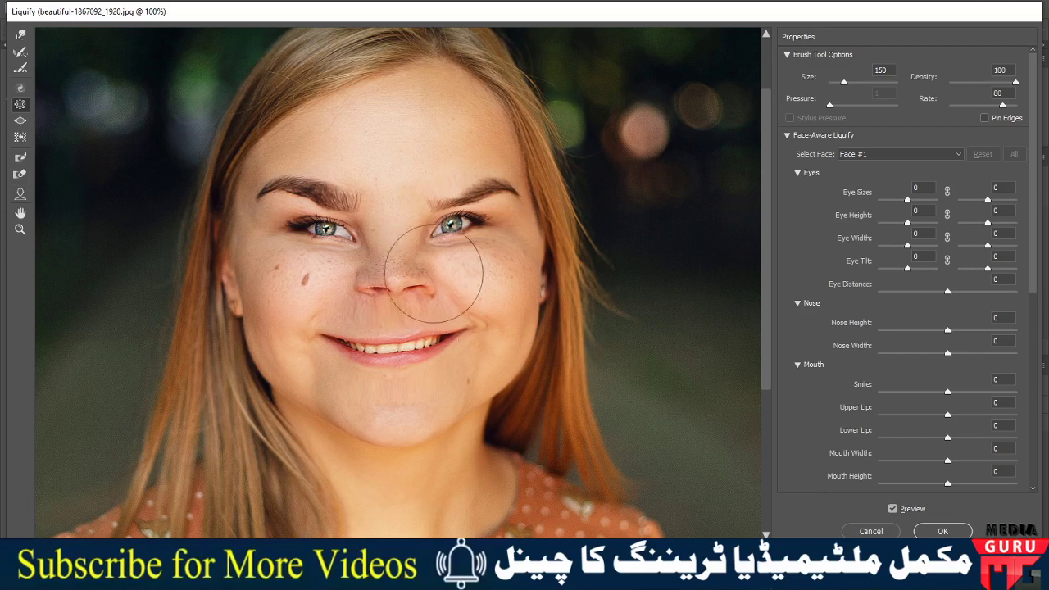
# Warp both eye and brow areas, then reconstruct the eyes, nose and cheek to original
pyautogui.moveTo(358, 238)
pyautogui.mouseDown()
pyautogui.moveTo(339, 184)
pyautogui.moveTo(281, 211)
pyautogui.moveTo(309, 204)
pyautogui.mouseUp()
pyautogui.moveTo(462, 206)
pyautogui.mouseDown()
pyautogui.moveTo(462, 187)
pyautogui.moveTo(509, 195)
pyautogui.moveTo(465, 240)
pyautogui.mouseUp()
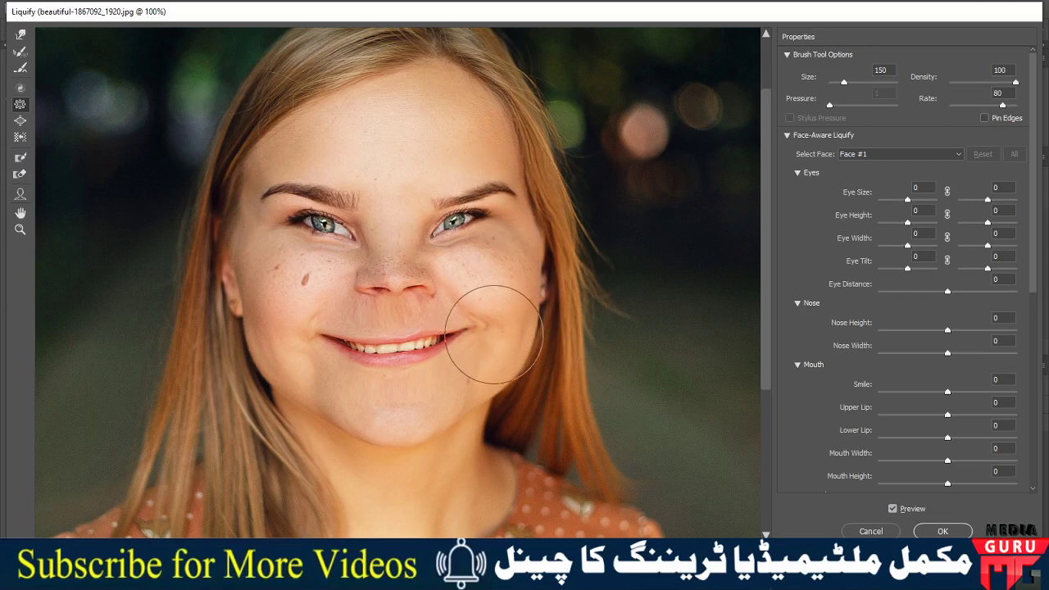
pyautogui.click(19, 50)
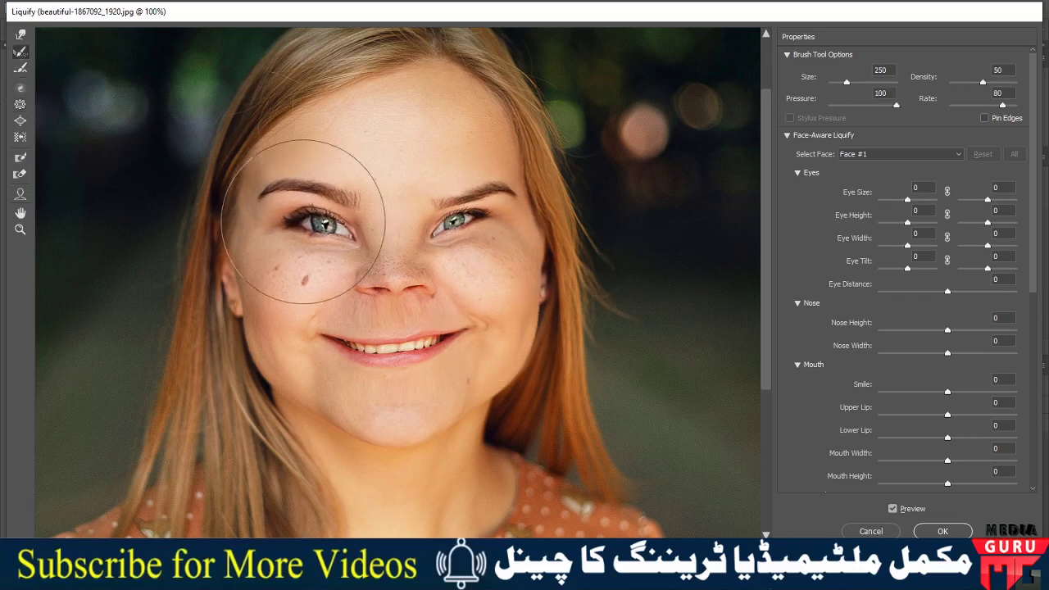
pyautogui.moveTo(316, 222); pyautogui.dragTo(656, 210)
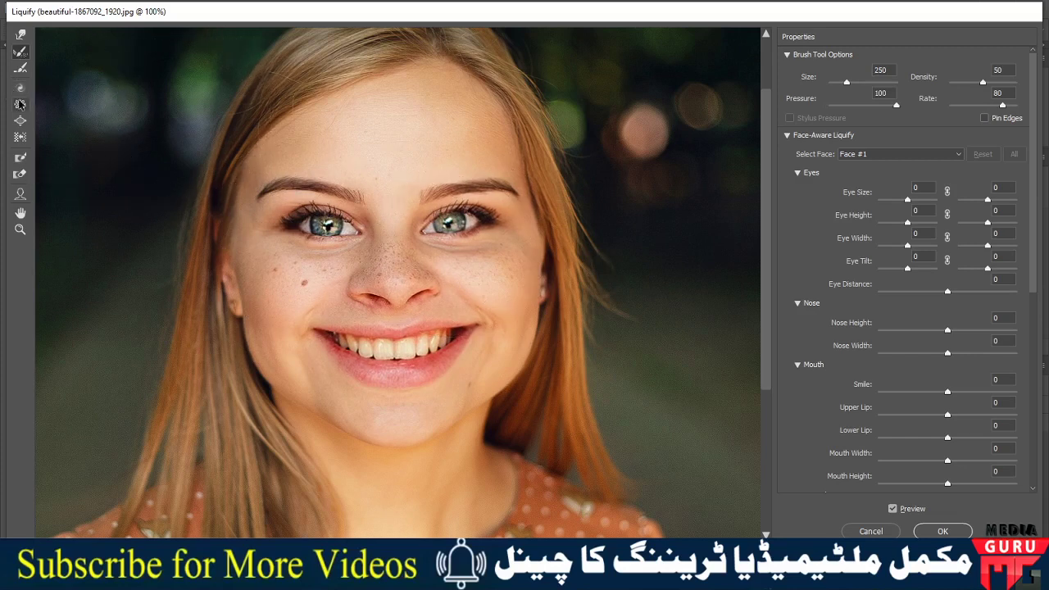
pyautogui.click(20, 123)
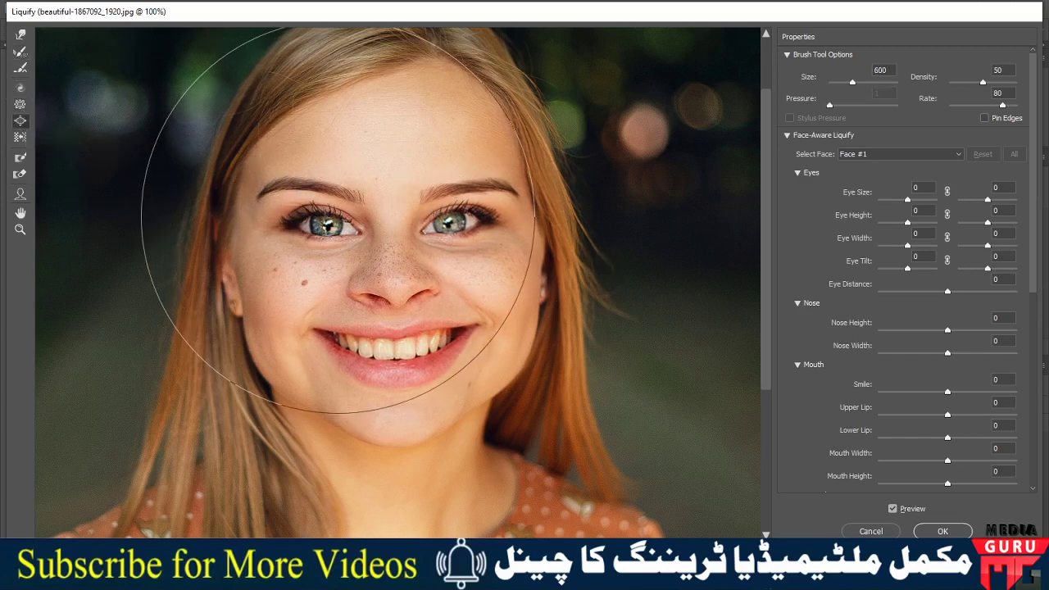
pyautogui.press('[')
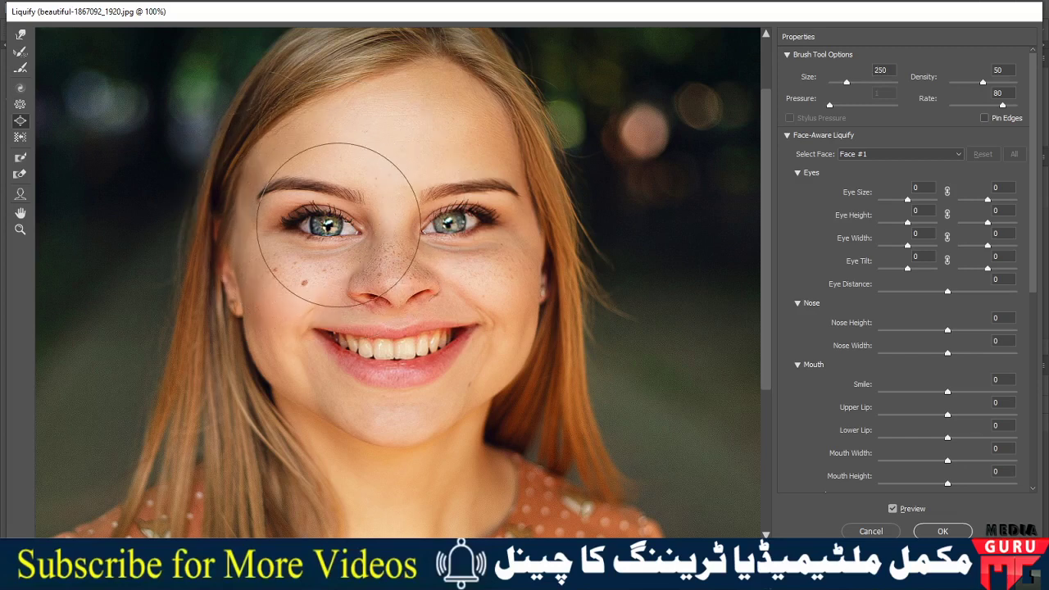
pyautogui.press('[')
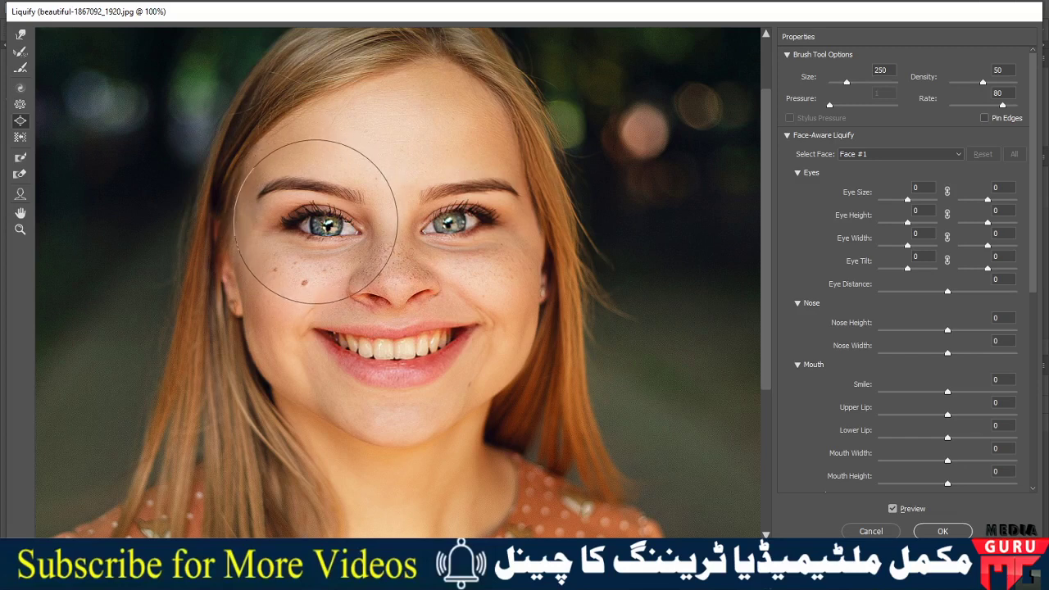
pyautogui.moveTo(318, 218); pyautogui.dragTo(316, 228)
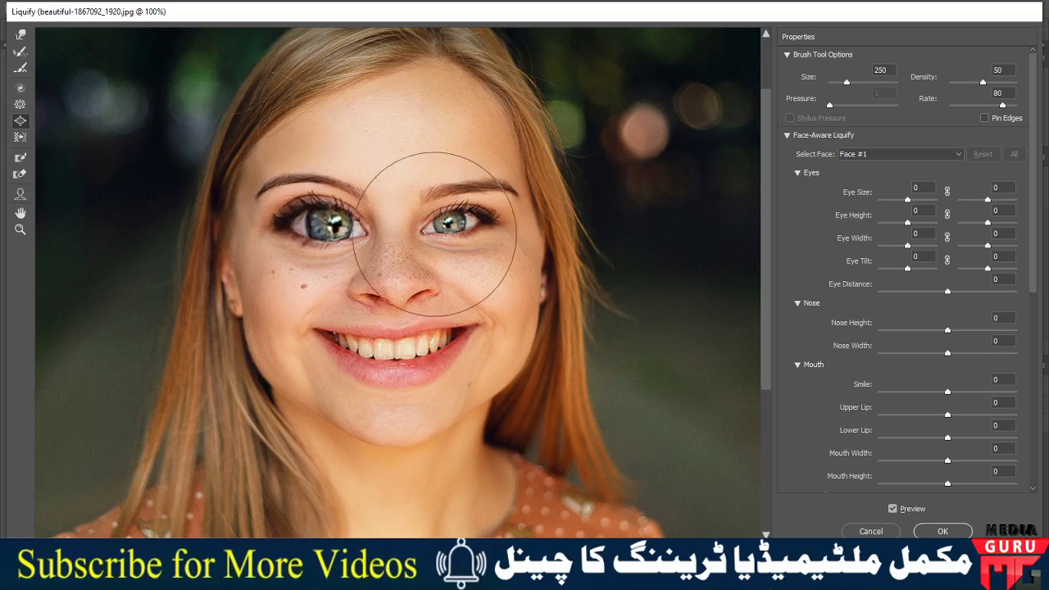
pyautogui.moveTo(450, 235); pyautogui.dragTo(451, 235)
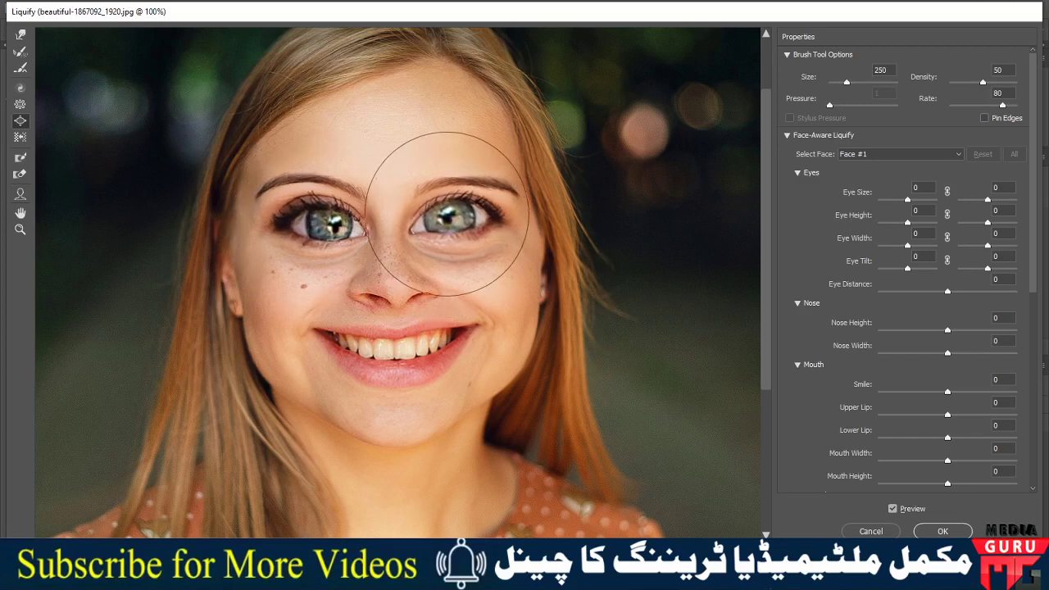
pyautogui.moveTo(321, 216); pyautogui.dragTo(320, 216)
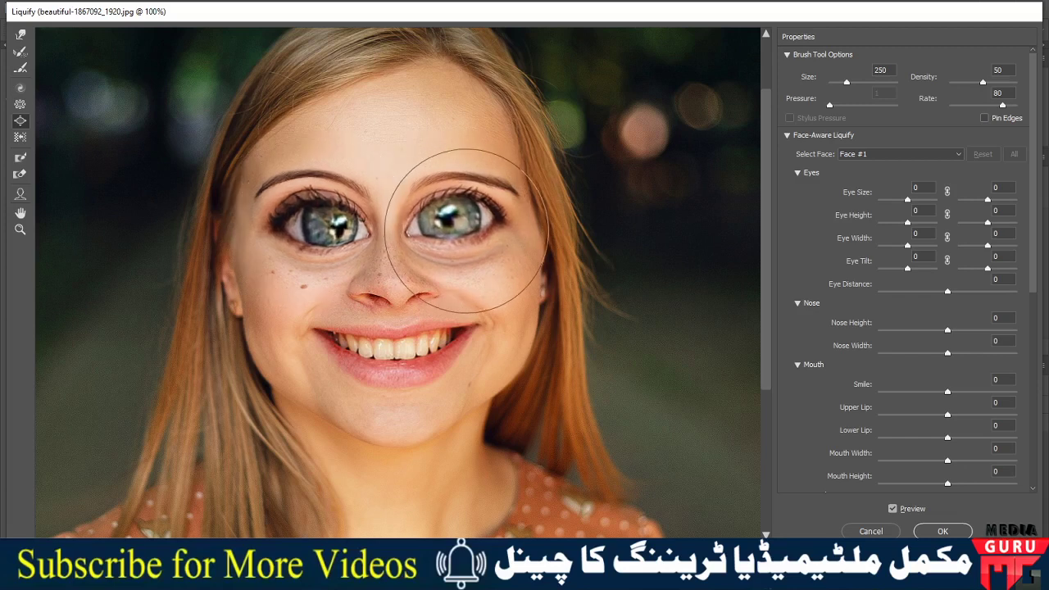
pyautogui.moveTo(447, 216); pyautogui.dragTo(448, 218)
pyautogui.moveTo(381, 275); pyautogui.dragTo(407, 277)
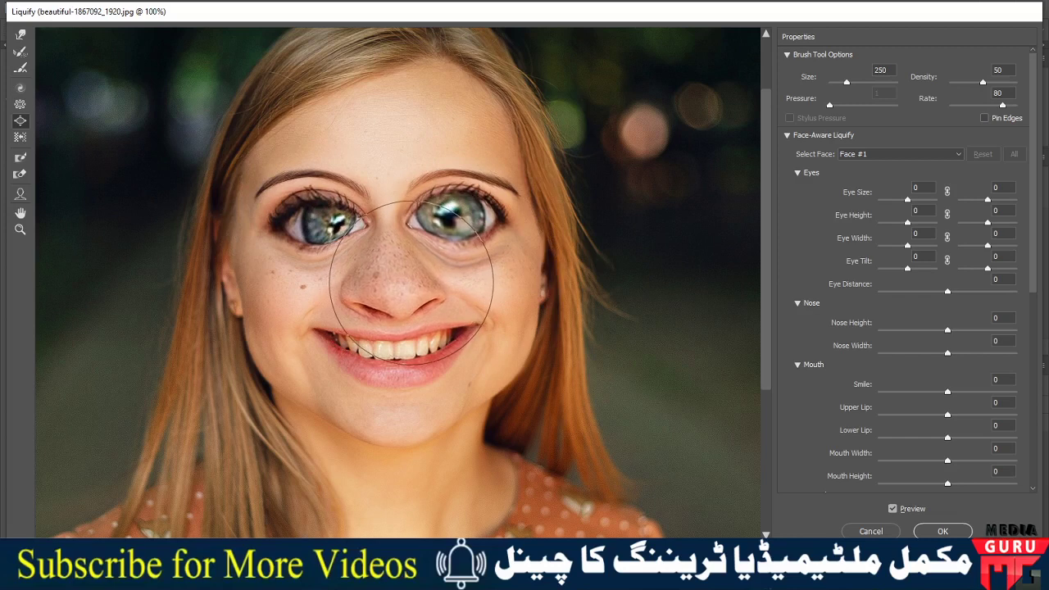
pyautogui.moveTo(430, 345); pyautogui.dragTo(343, 342)
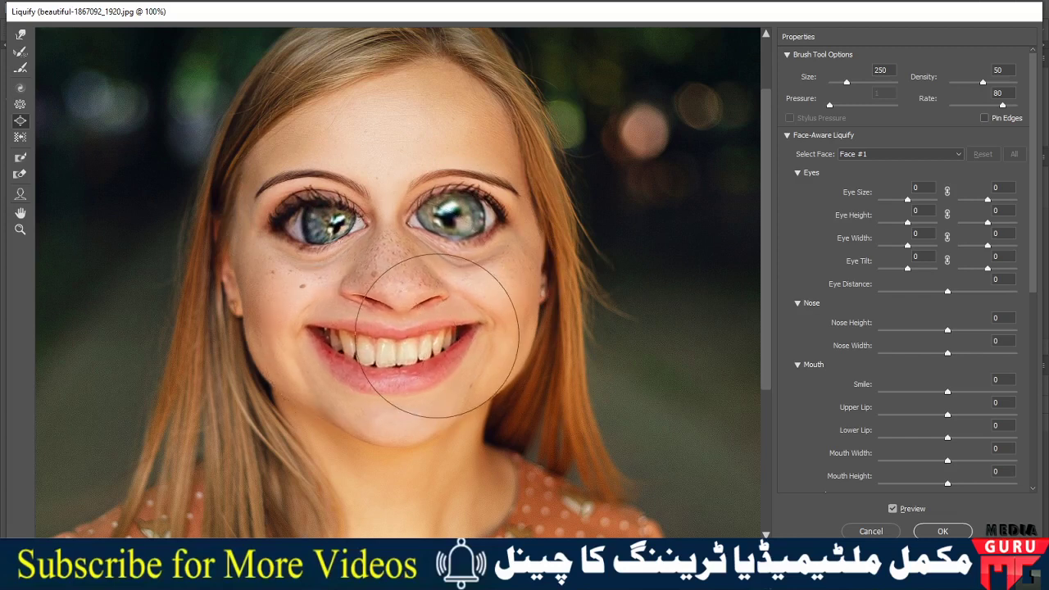
pyautogui.moveTo(438, 336); pyautogui.dragTo(438, 337)
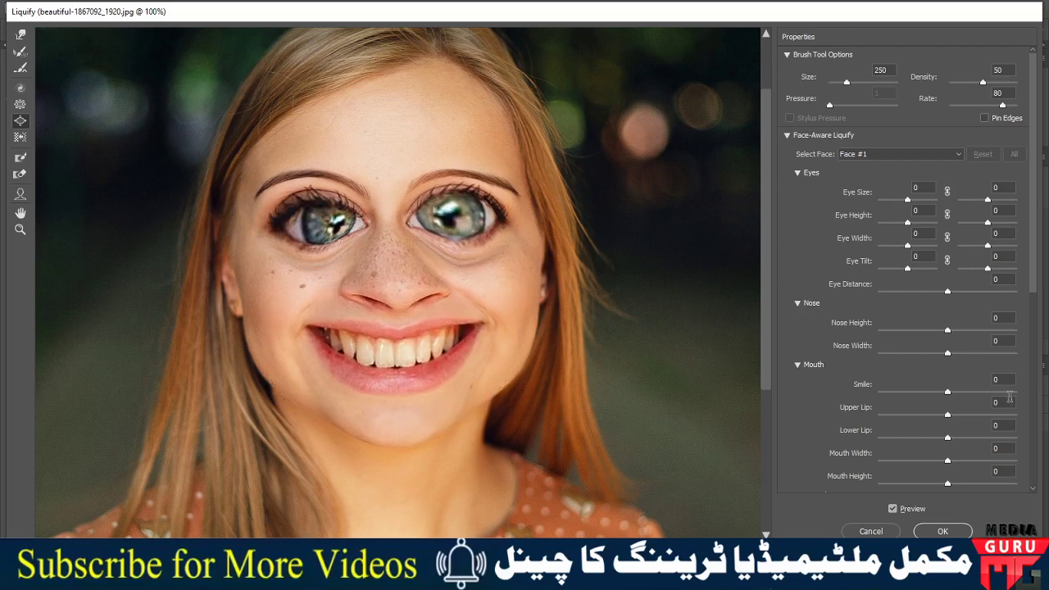
pyautogui.click(894, 510)
pyautogui.click(894, 510)
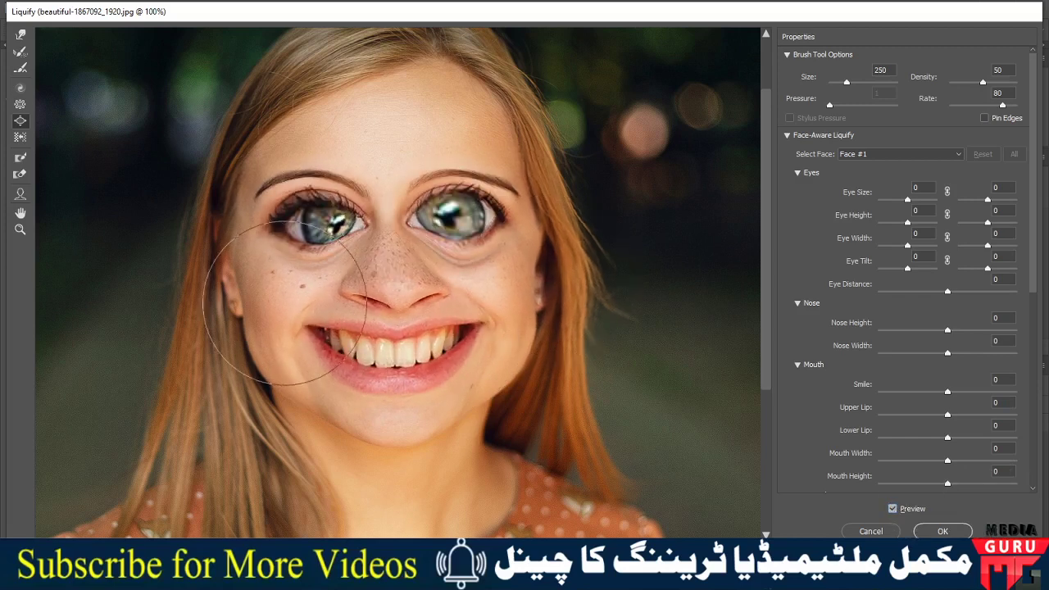
pyautogui.moveTo(242, 292)
pyautogui.mouseDown()
pyautogui.moveTo(262, 335)
pyautogui.moveTo(292, 304)
pyautogui.mouseUp()
pyautogui.moveTo(425, 352)
pyautogui.mouseDown()
pyautogui.moveTo(502, 326)
pyautogui.moveTo(483, 343)
pyautogui.mouseUp()
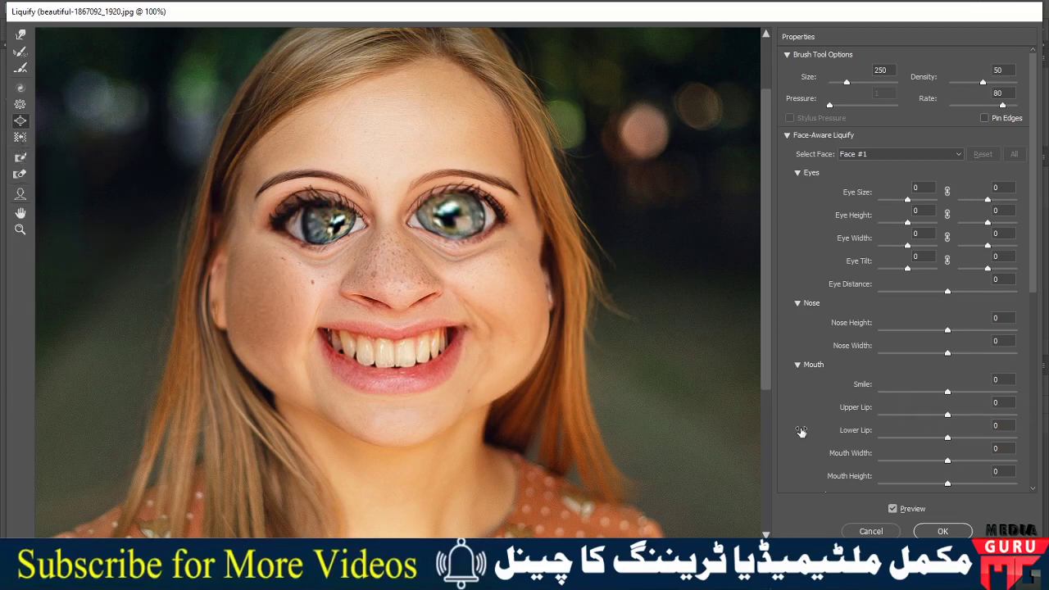
pyautogui.click(20, 50)
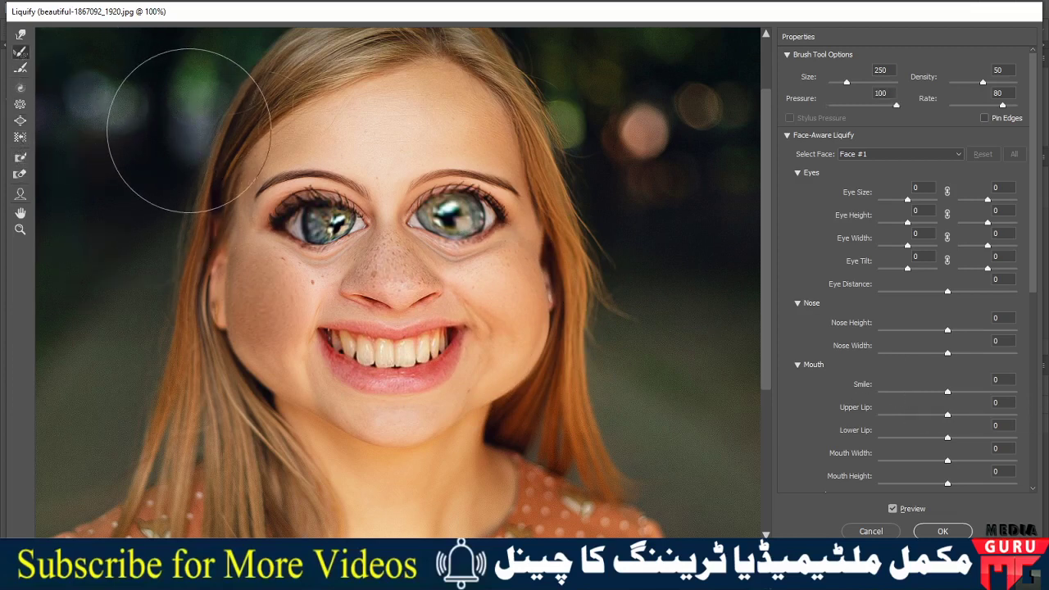
pyautogui.moveTo(328, 221)
pyautogui.mouseDown()
pyautogui.moveTo(269, 253)
pyautogui.moveTo(455, 217)
pyautogui.moveTo(481, 246)
pyautogui.moveTo(434, 352)
pyautogui.moveTo(368, 252)
pyautogui.moveTo(257, 246)
pyautogui.moveTo(445, 374)
pyautogui.moveTo(463, 334)
pyautogui.mouseUp()
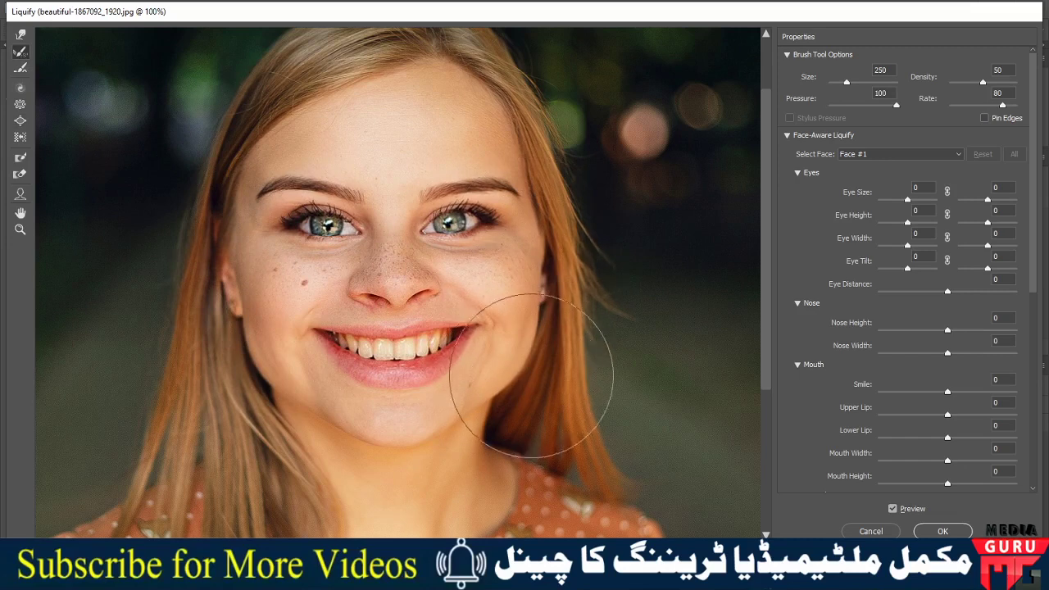
# With Push Left at size 175, smear the hair beside both jaws and the upper-left side
pyautogui.click(20, 139)
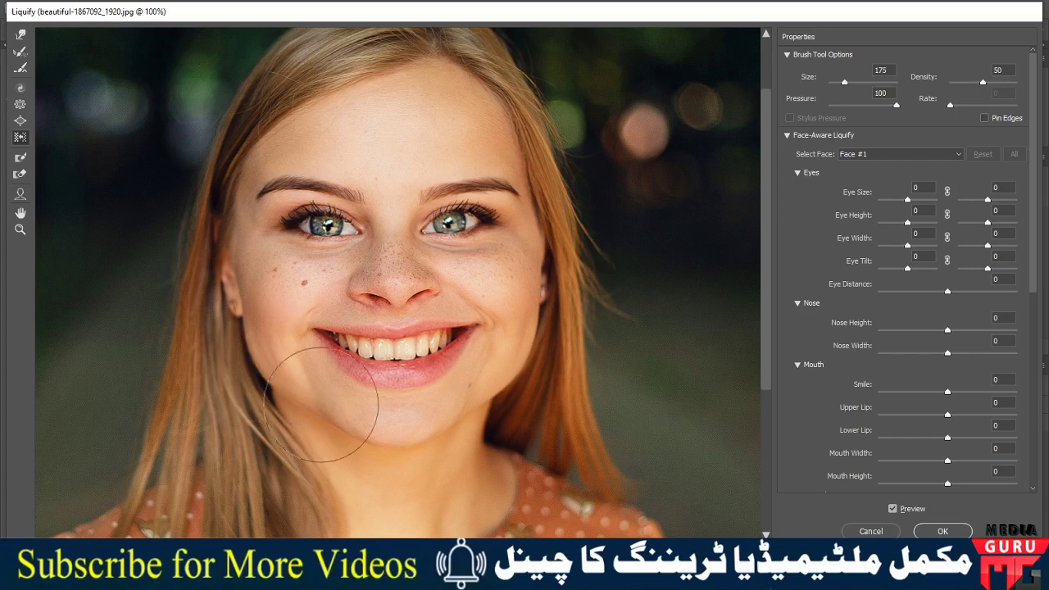
pyautogui.moveTo(251, 374)
pyautogui.mouseDown()
pyautogui.moveTo(271, 468)
pyautogui.moveTo(257, 492)
pyautogui.mouseUp()
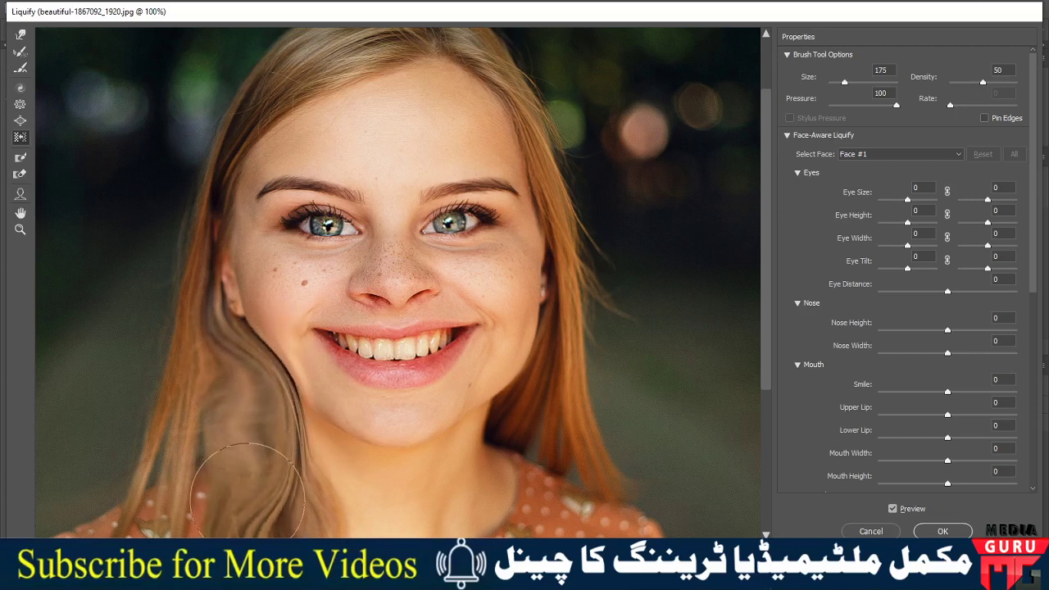
pyautogui.moveTo(526, 475)
pyautogui.mouseDown()
pyautogui.moveTo(526, 396)
pyautogui.moveTo(545, 404)
pyautogui.mouseUp()
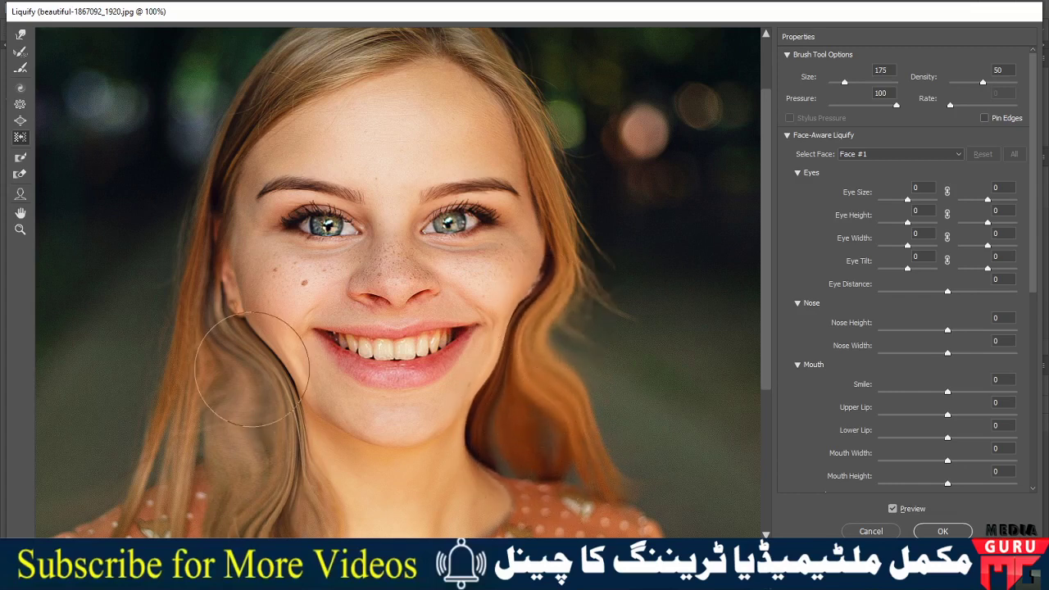
pyautogui.moveTo(223, 123)
pyautogui.mouseDown()
pyautogui.moveTo(195, 204)
pyautogui.moveTo(222, 372)
pyautogui.moveTo(258, 410)
pyautogui.mouseUp()
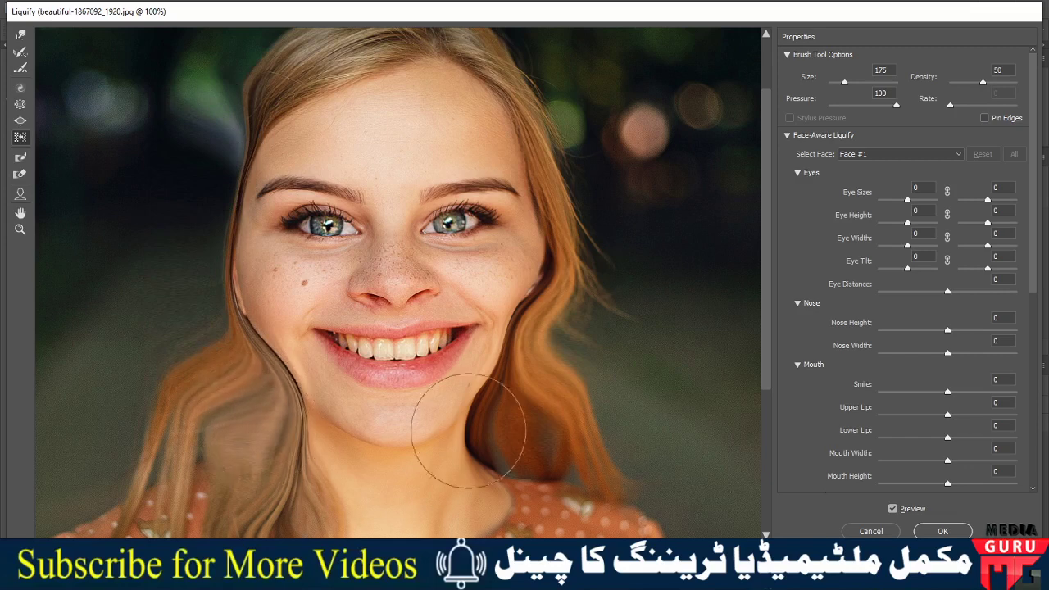
pyautogui.moveTo(503, 402)
pyautogui.mouseDown()
pyautogui.moveTo(554, 173)
pyautogui.moveTo(511, 53)
pyautogui.mouseUp()
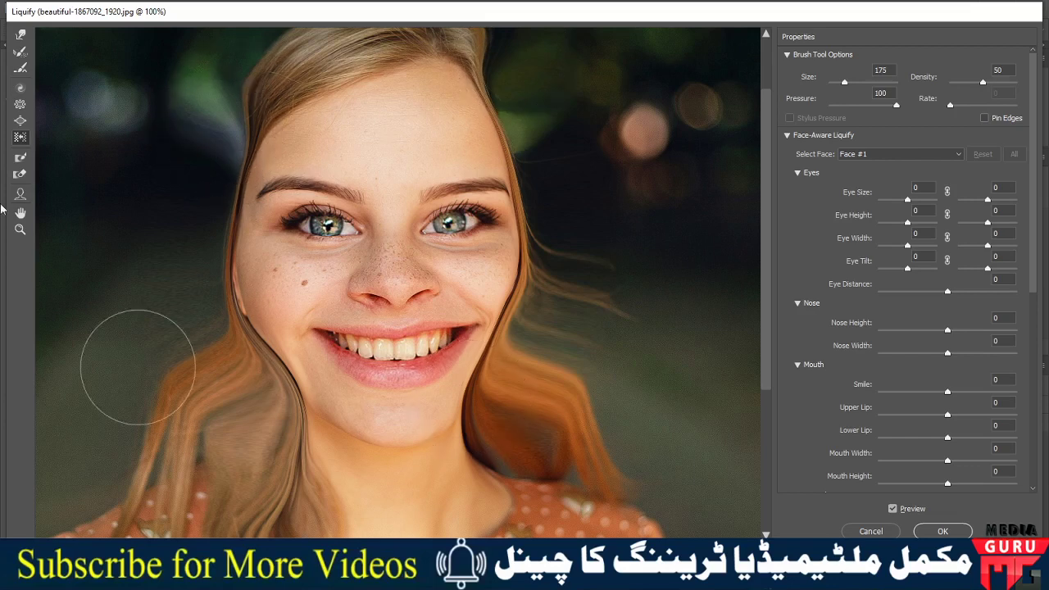
# Reconstruct the wavy hair on both sides and left of the chin back to straight
pyautogui.click(20, 51)
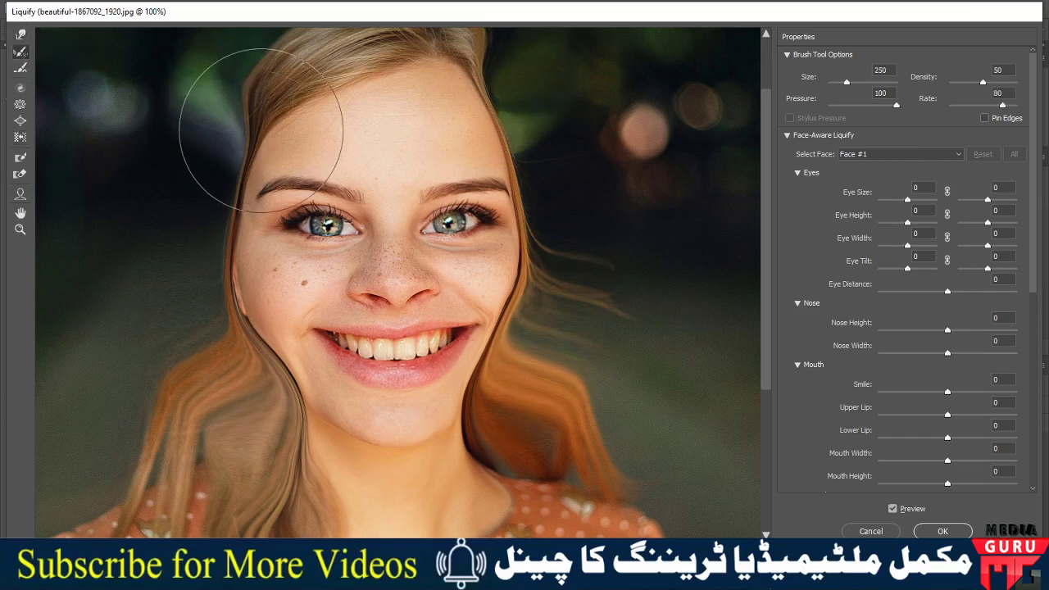
pyautogui.moveTo(183, 285)
pyautogui.mouseDown()
pyautogui.moveTo(220, 401)
pyautogui.moveTo(507, 385)
pyautogui.moveTo(548, 302)
pyautogui.moveTo(490, 144)
pyautogui.mouseUp()
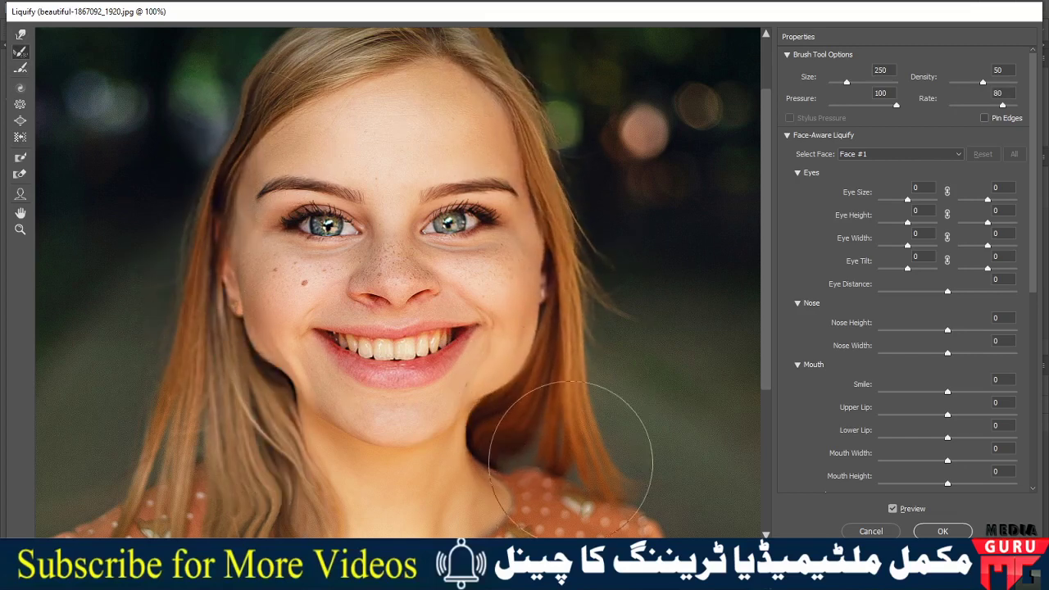
pyautogui.scroll(-2, 676, 464)
pyautogui.moveTo(246, 393); pyautogui.dragTo(286, 347)
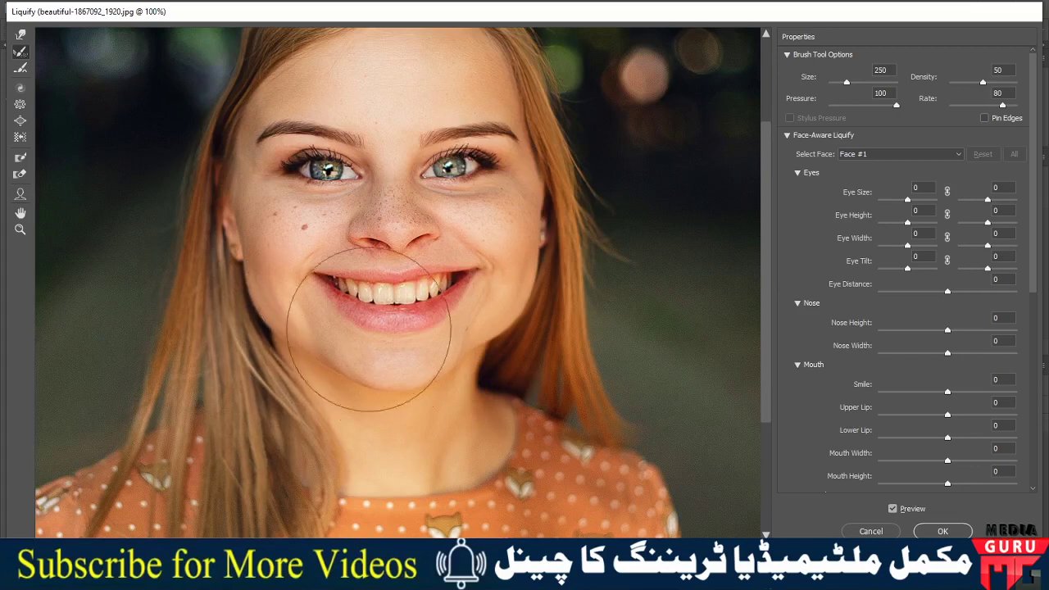
pyautogui.hscroll(-1, 175, 279)
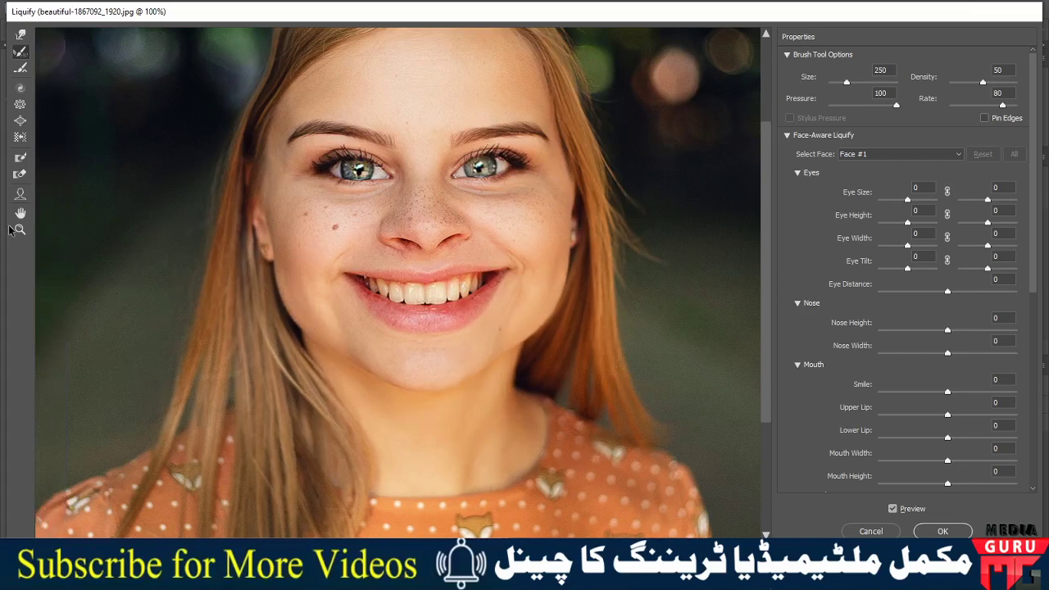
pyautogui.click(21, 138)
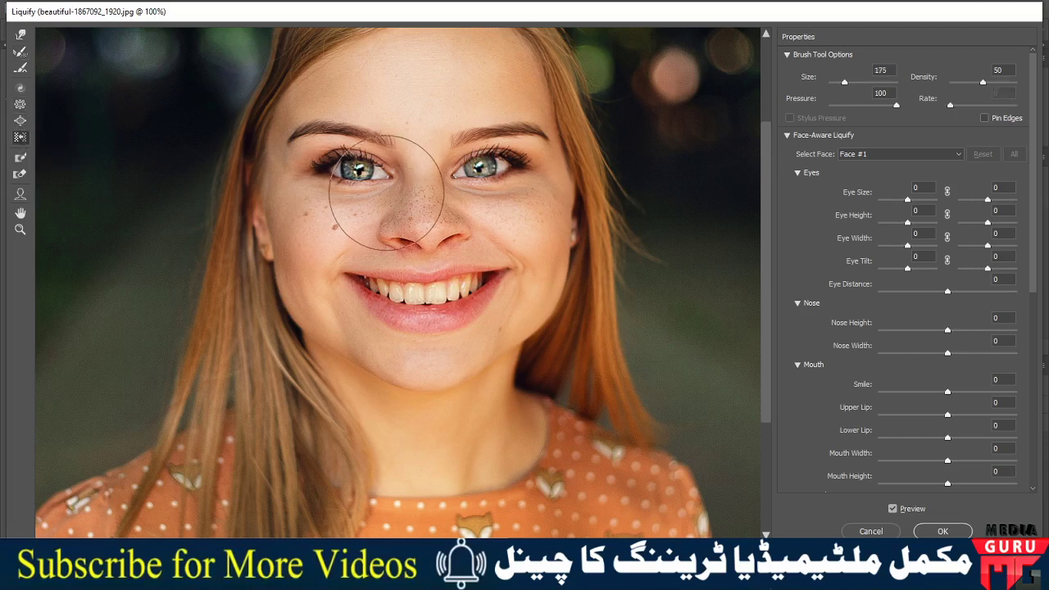
# Shrink the brush to size 40 and toggle Preview to compare original and edited portrait
pyautogui.press('[')
pyautogui.press('[')
pyautogui.press('[')
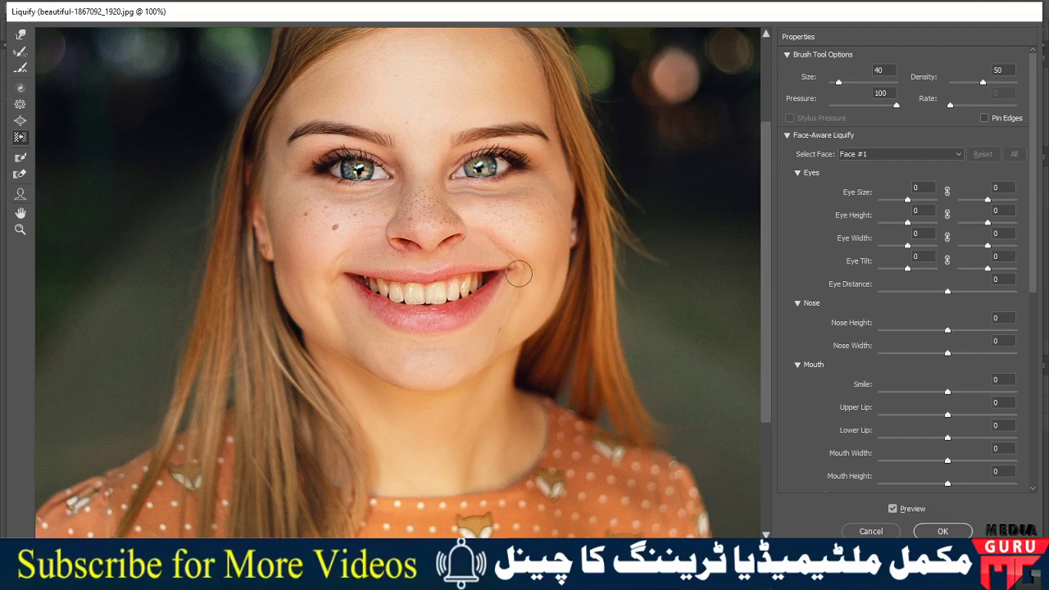
pyautogui.click(893, 510)
pyautogui.click(893, 510)
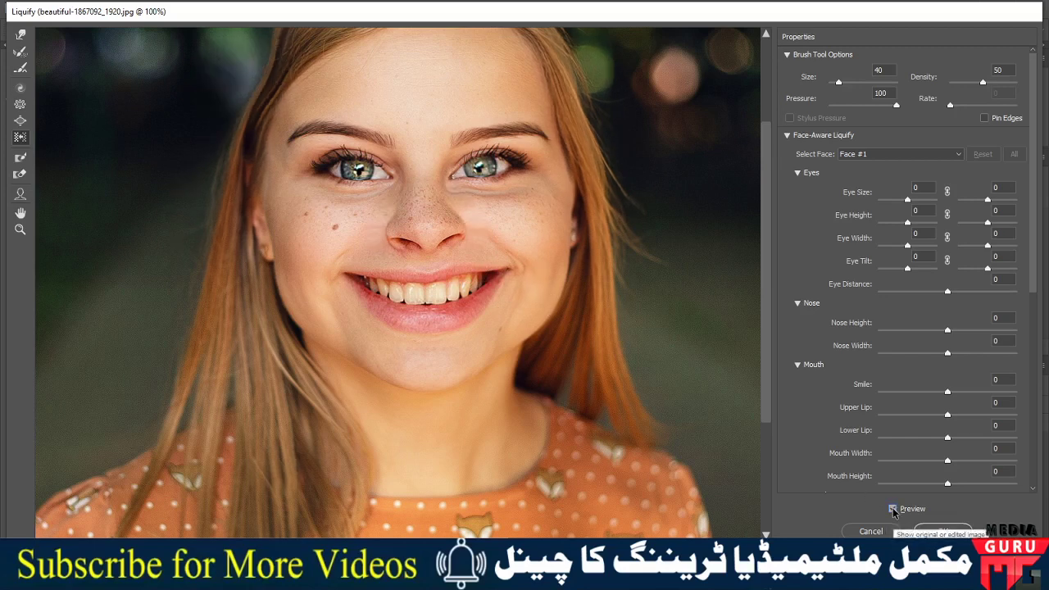
pyautogui.click(894, 510)
pyautogui.click(894, 510)
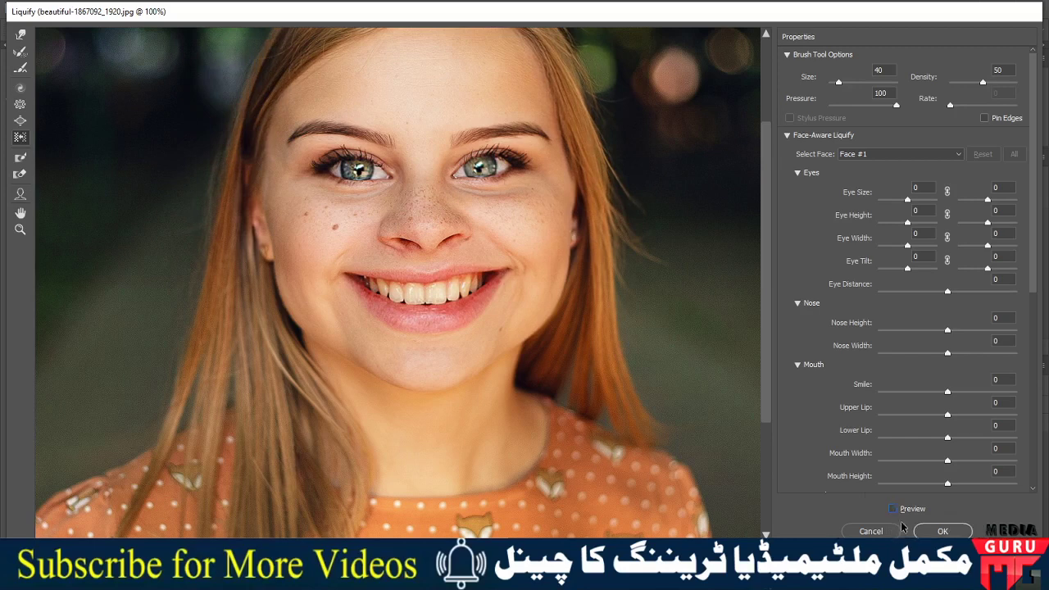
pyautogui.click(894, 510)
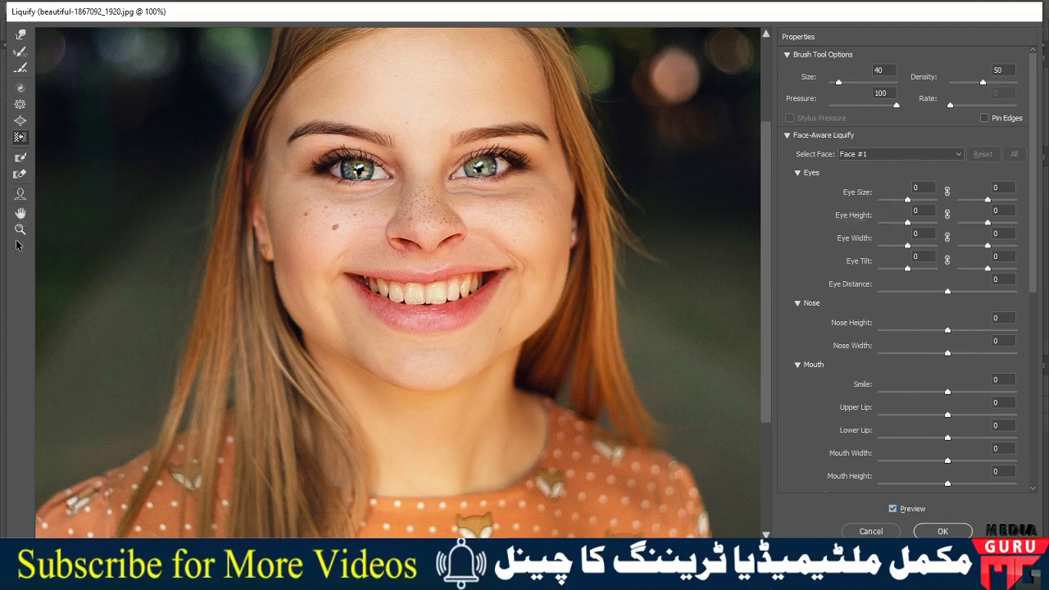
pyautogui.click(21, 214)
pyautogui.moveTo(391, 228)
pyautogui.mouseDown()
pyautogui.moveTo(562, 330)
pyautogui.moveTo(359, 236)
pyautogui.moveTo(398, 281)
pyautogui.moveTo(419, 333)
pyautogui.moveTo(398, 300)
pyautogui.moveTo(435, 304)
pyautogui.moveTo(398, 316)
pyautogui.mouseUp()
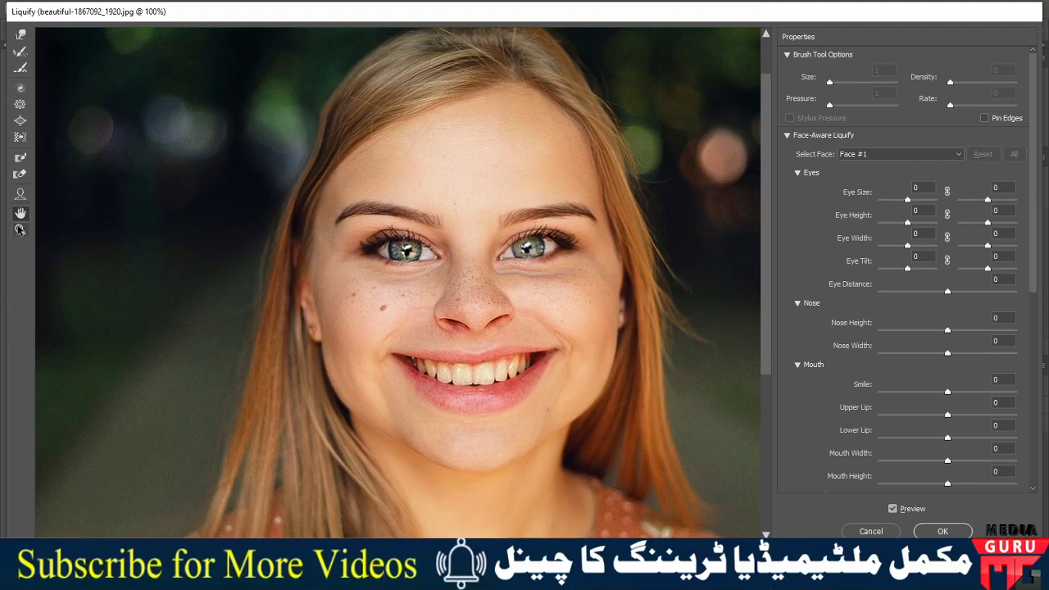
pyautogui.click(20, 231)
pyautogui.moveTo(655, 463); pyautogui.dragTo(666, 468)
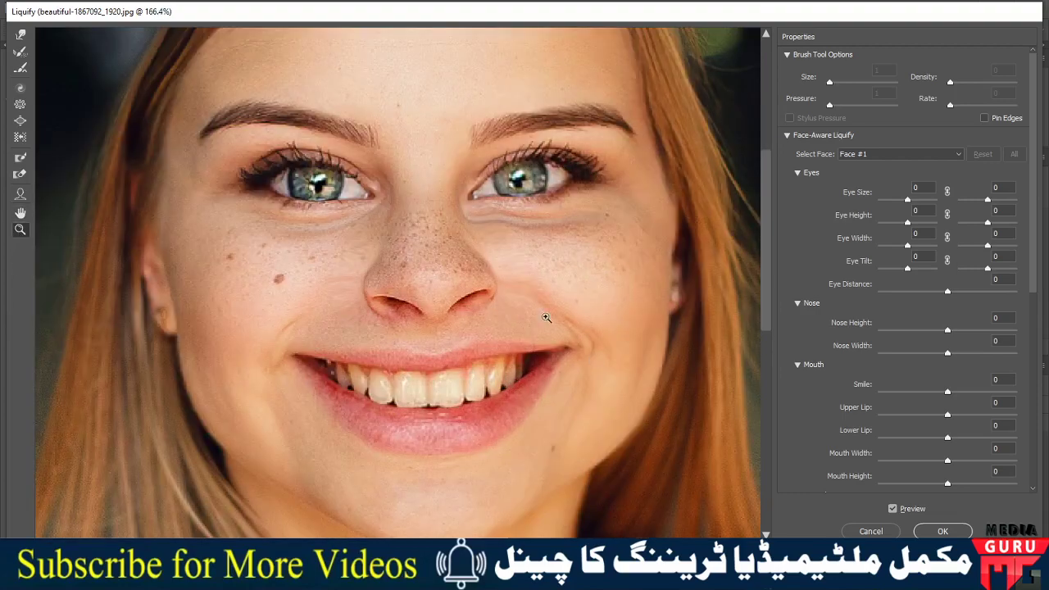
pyautogui.moveTo(253, 222); pyautogui.dragTo(611, 292)
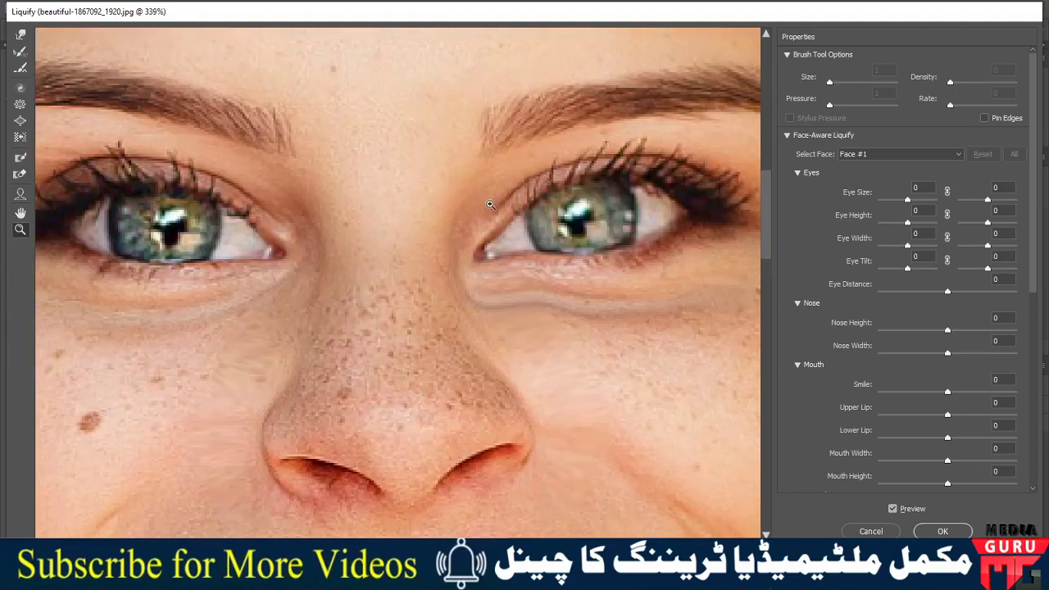
pyautogui.keyDown('alt'); pyautogui.click(451, 194); pyautogui.keyUp('alt')
pyautogui.keyDown('alt'); pyautogui.click(451, 194); pyautogui.keyUp('alt')
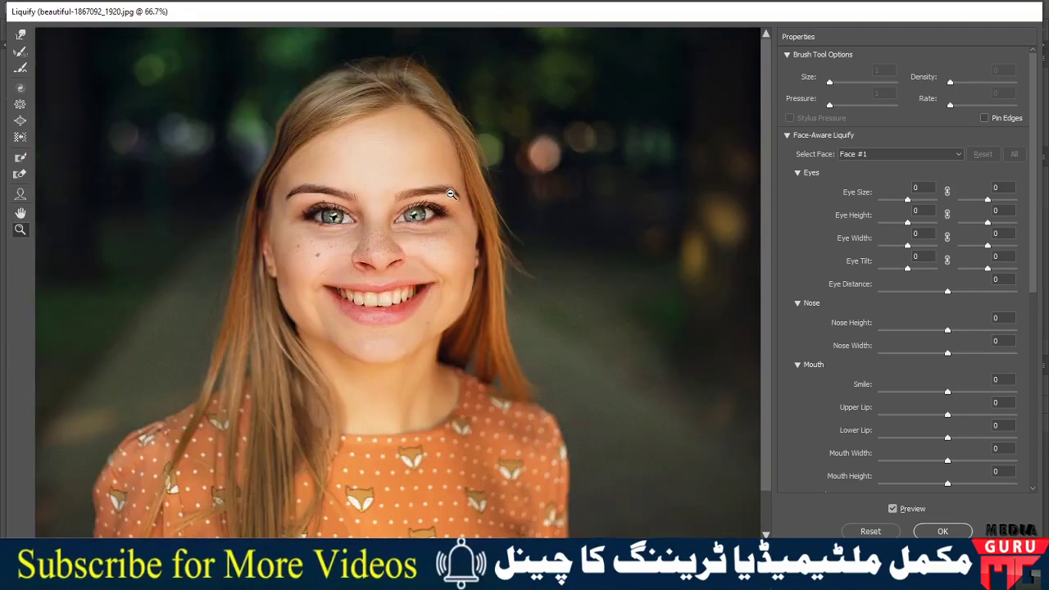
pyautogui.scroll(2, 480, 197)
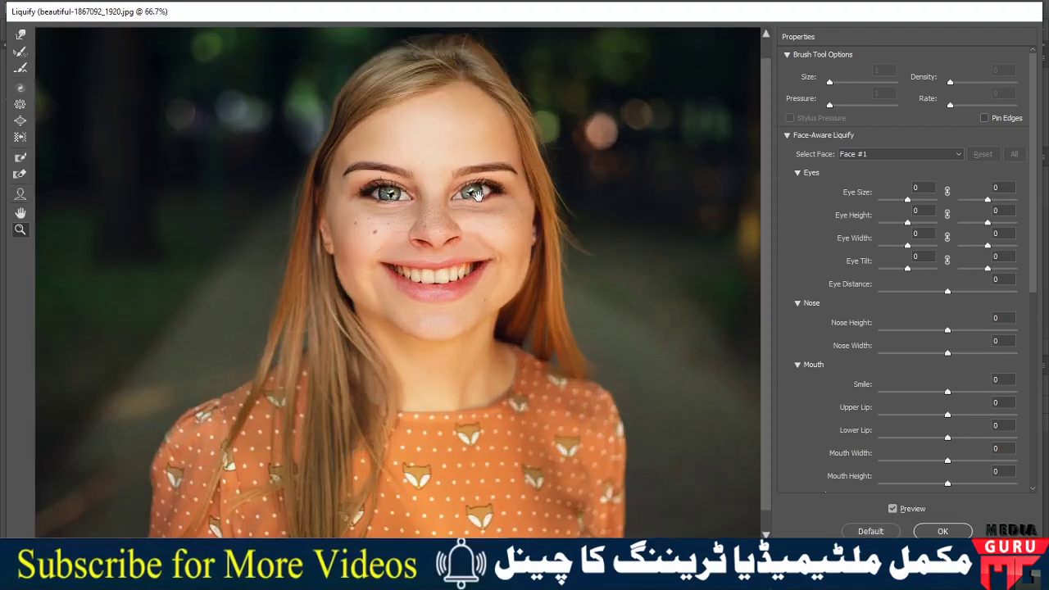
pyautogui.scroll(3, 480, 196)
pyautogui.scroll(-3, 479, 197)
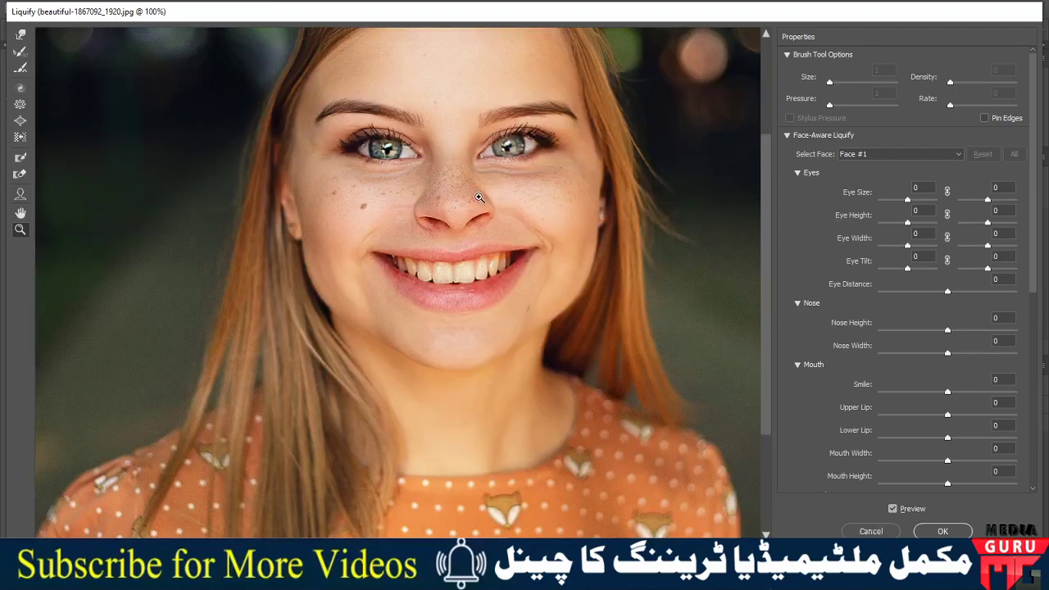
pyautogui.moveTo(505, 202); pyautogui.dragTo(464, 278)
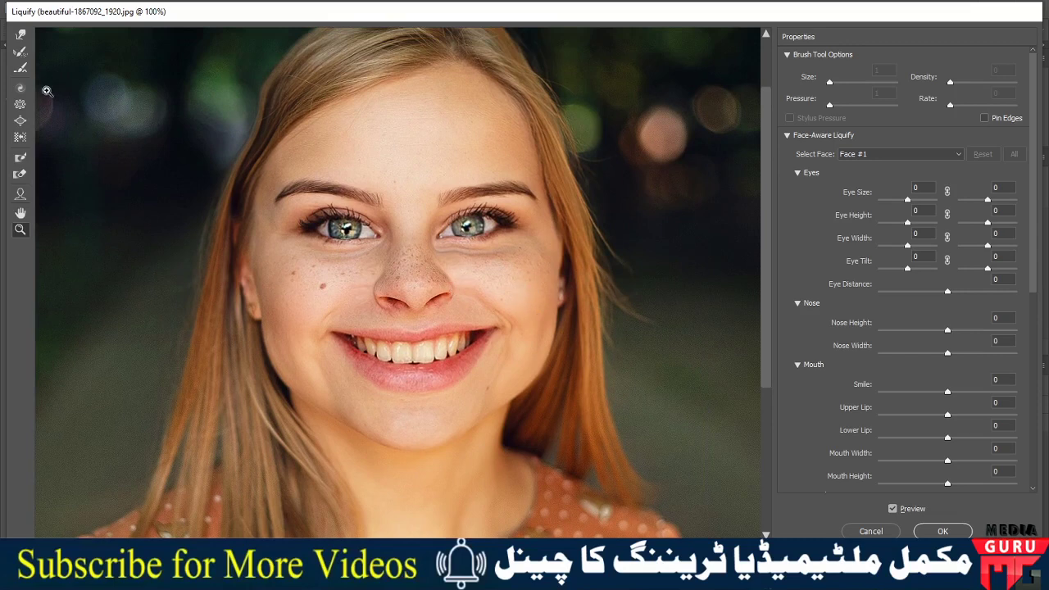
pyautogui.click(19, 161)
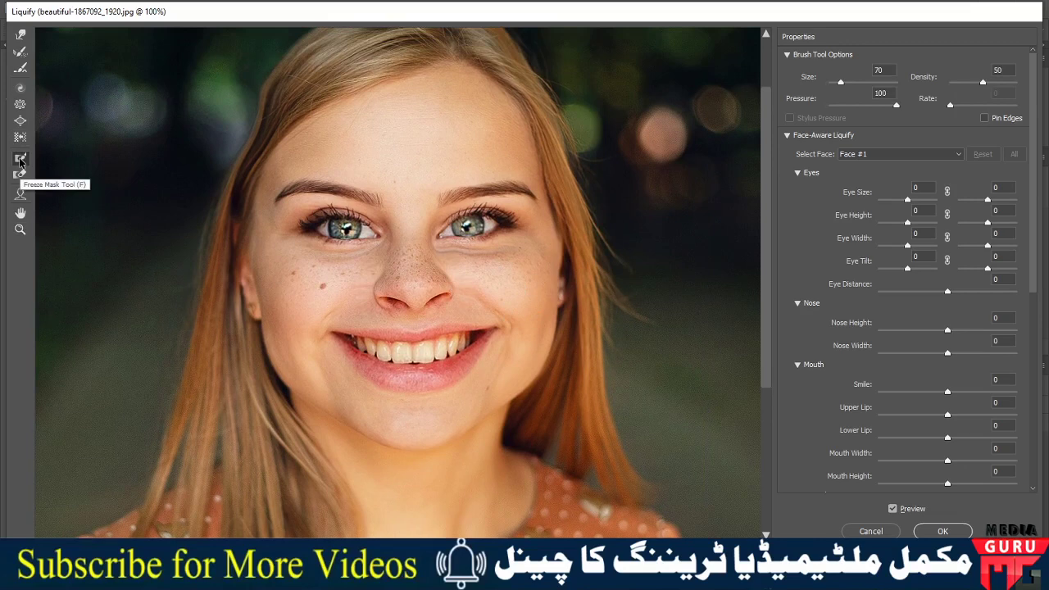
pyautogui.click(21, 159)
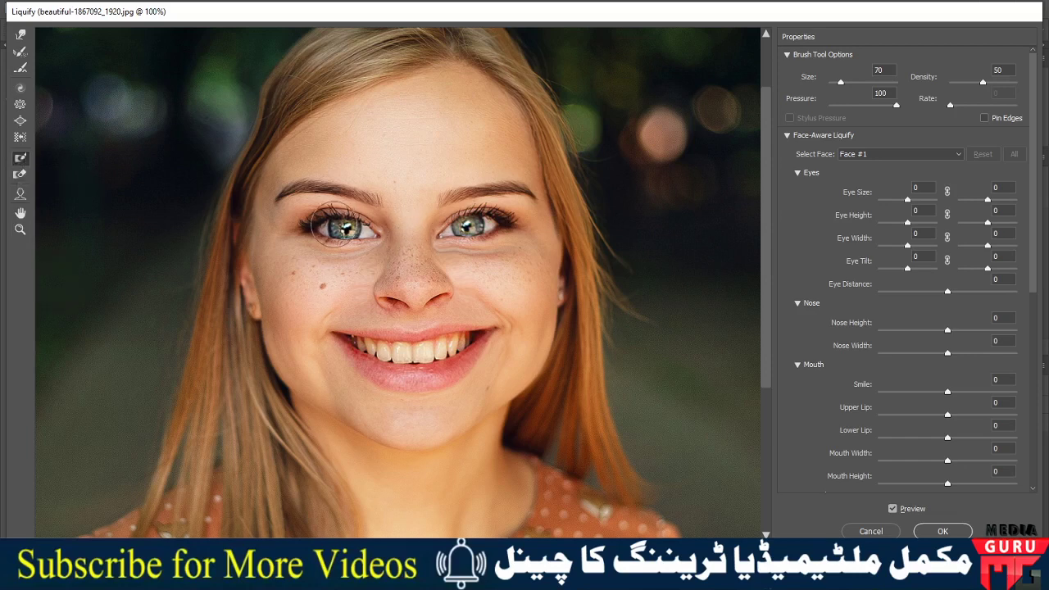
pyautogui.moveTo(295, 201); pyautogui.dragTo(500, 201)
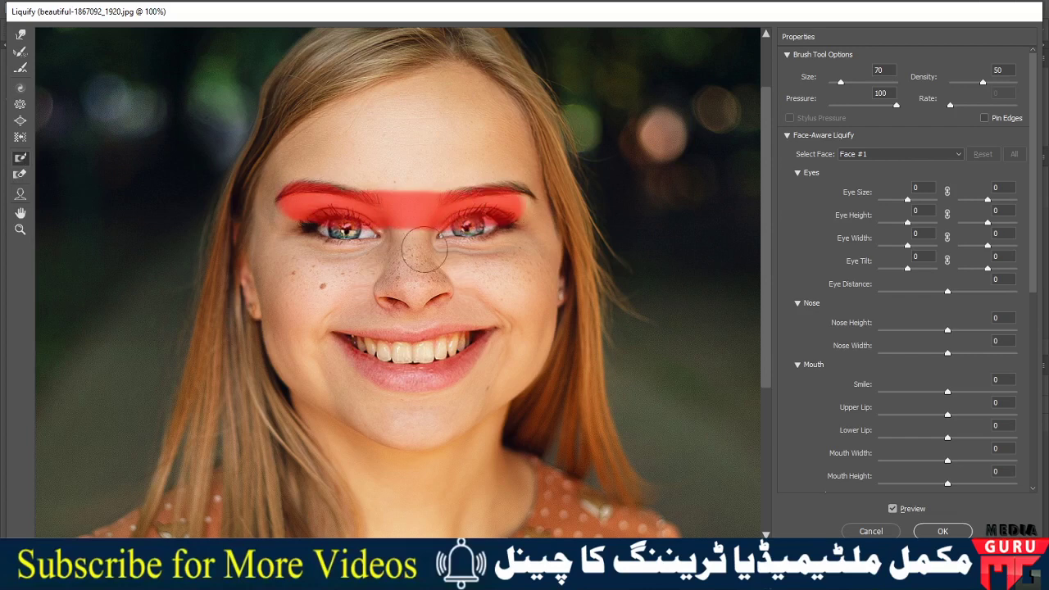
pyautogui.press(']')
pyautogui.press(']')
pyautogui.press(']')
pyautogui.press(']')
pyautogui.press(']')
pyautogui.press(']')
pyautogui.press(']')
pyautogui.press(']')
pyautogui.press(']')
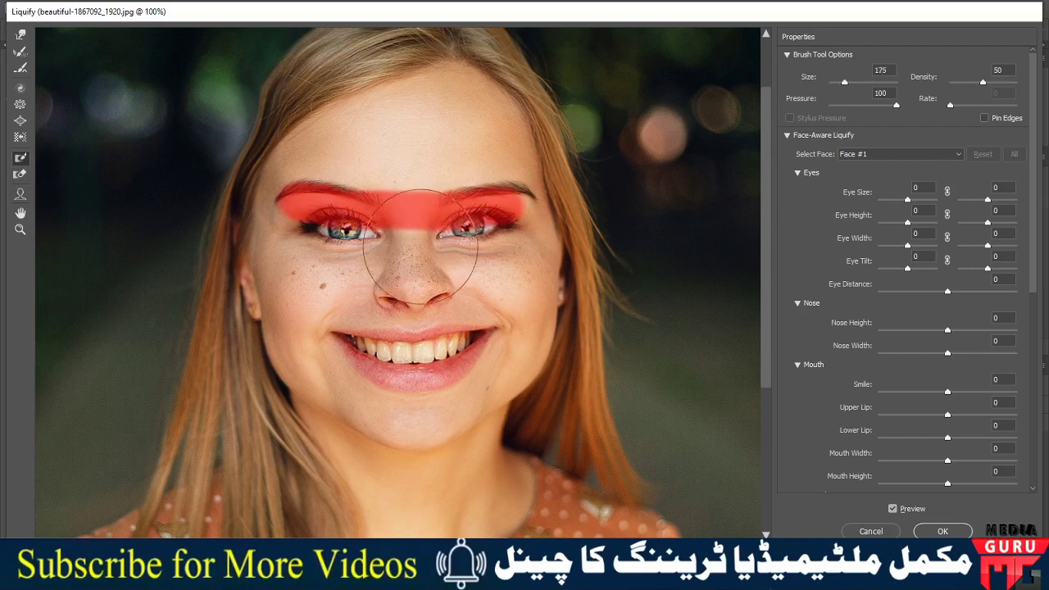
pyautogui.moveTo(406, 246)
pyautogui.mouseDown()
pyautogui.moveTo(396, 222)
pyautogui.moveTo(347, 206)
pyautogui.moveTo(317, 257)
pyautogui.moveTo(387, 316)
pyautogui.moveTo(468, 325)
pyautogui.moveTo(500, 279)
pyautogui.moveTo(451, 143)
pyautogui.moveTo(375, 168)
pyautogui.moveTo(332, 199)
pyautogui.moveTo(328, 252)
pyautogui.moveTo(344, 336)
pyautogui.moveTo(312, 295)
pyautogui.moveTo(293, 152)
pyautogui.moveTo(279, 172)
pyautogui.moveTo(269, 199)
pyautogui.moveTo(276, 295)
pyautogui.moveTo(303, 373)
pyautogui.moveTo(382, 423)
pyautogui.moveTo(448, 415)
pyautogui.moveTo(505, 381)
pyautogui.moveTo(533, 290)
pyautogui.moveTo(514, 156)
pyautogui.moveTo(470, 94)
pyautogui.moveTo(456, 86)
pyautogui.moveTo(389, 103)
pyautogui.moveTo(314, 141)
pyautogui.moveTo(291, 164)
pyautogui.moveTo(263, 234)
pyautogui.moveTo(270, 297)
pyautogui.mouseUp()
pyautogui.press('[')
pyautogui.press('[')
pyautogui.press('[')
pyautogui.press('[')
pyautogui.press('[')
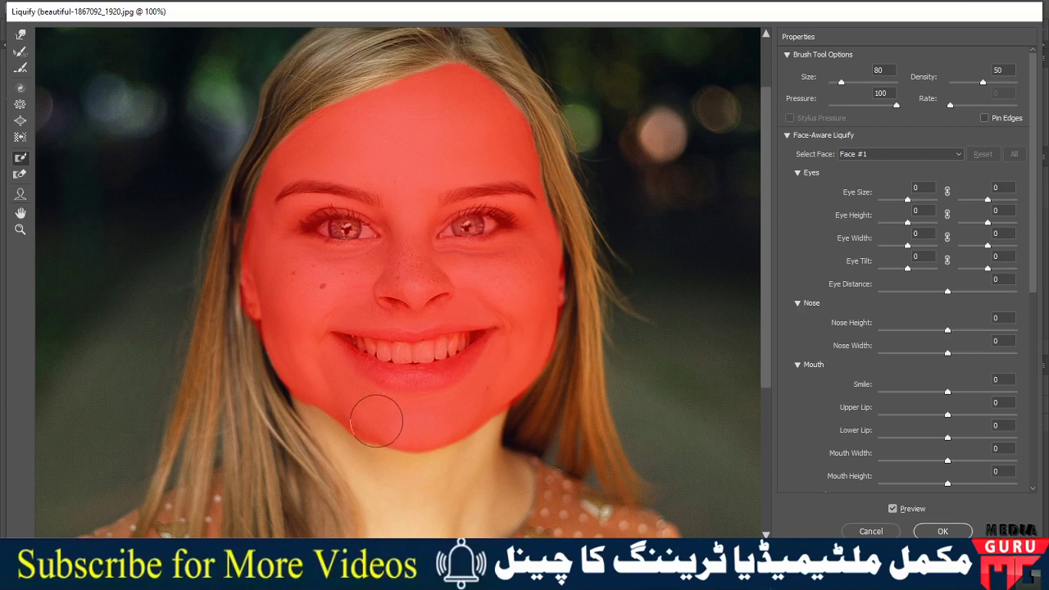
pyautogui.press('alt')
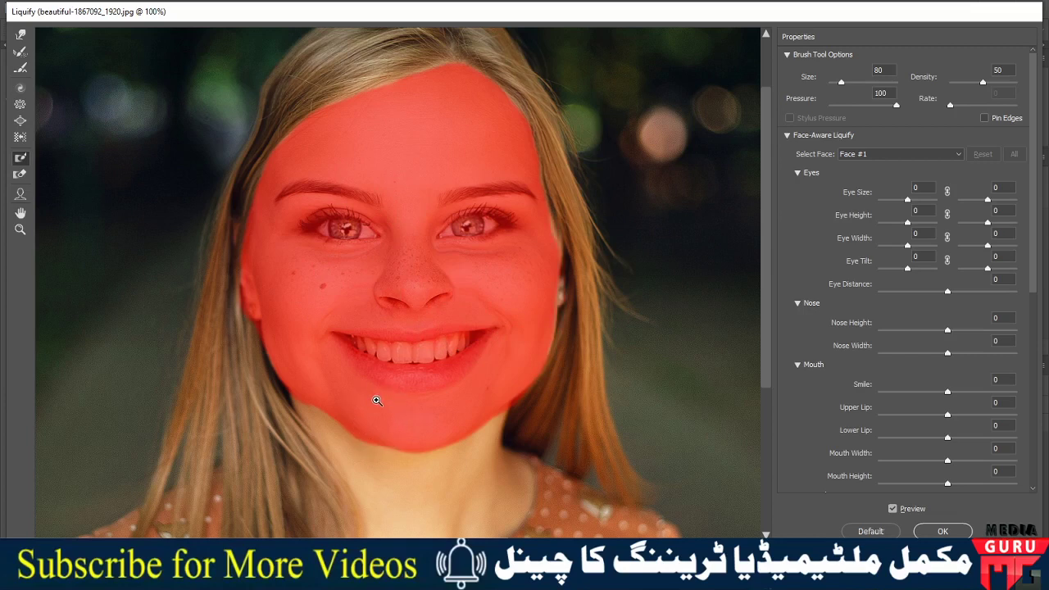
pyautogui.click(19, 176)
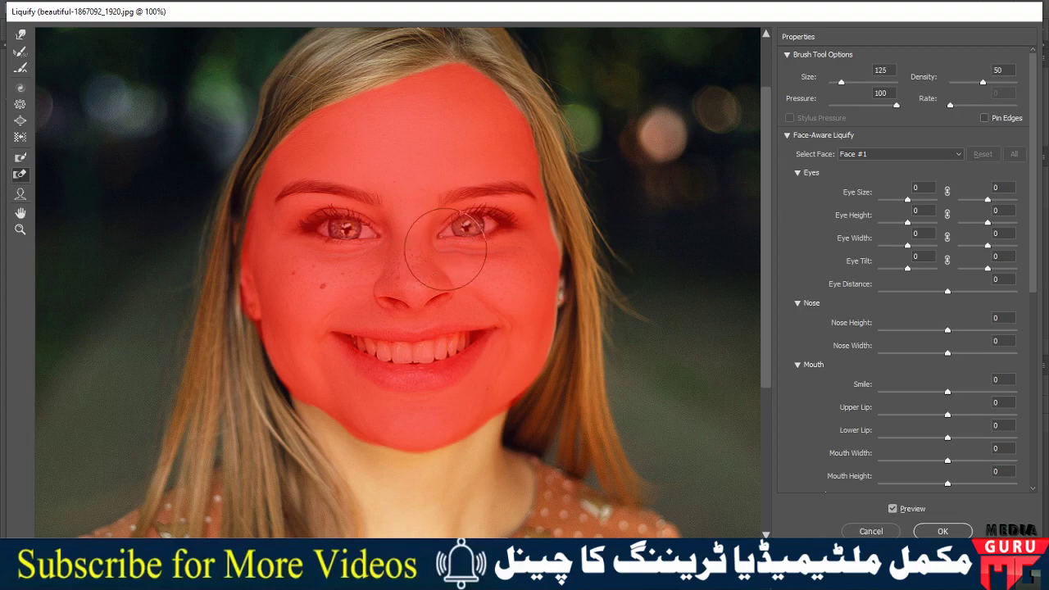
pyautogui.click(371, 271)
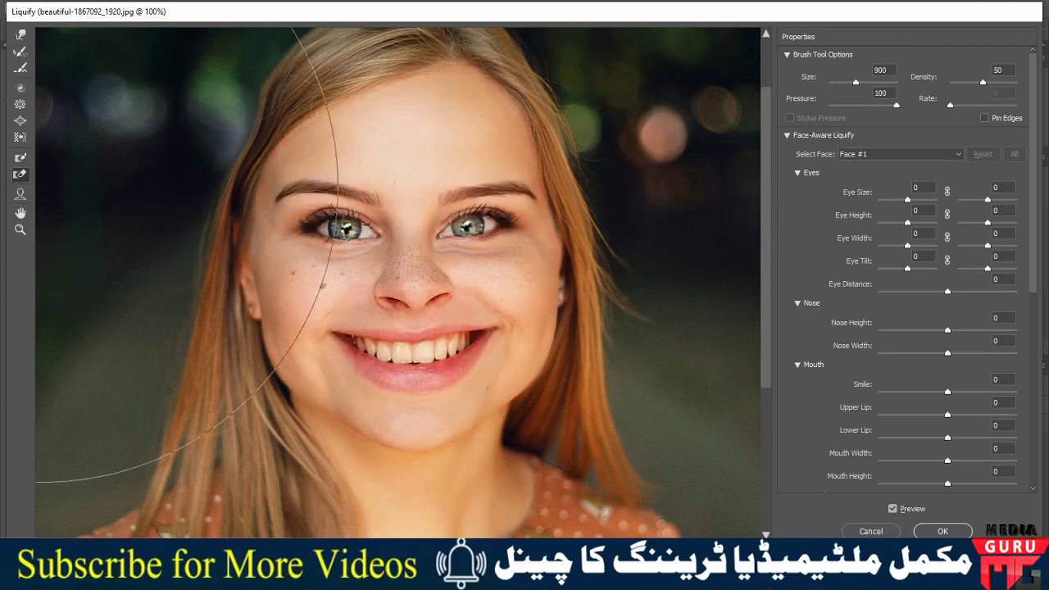
pyautogui.press('[')
pyautogui.press('[')
pyautogui.press('[')
pyautogui.press('[')
pyautogui.press('[')
pyautogui.press('[')
pyautogui.press('[')
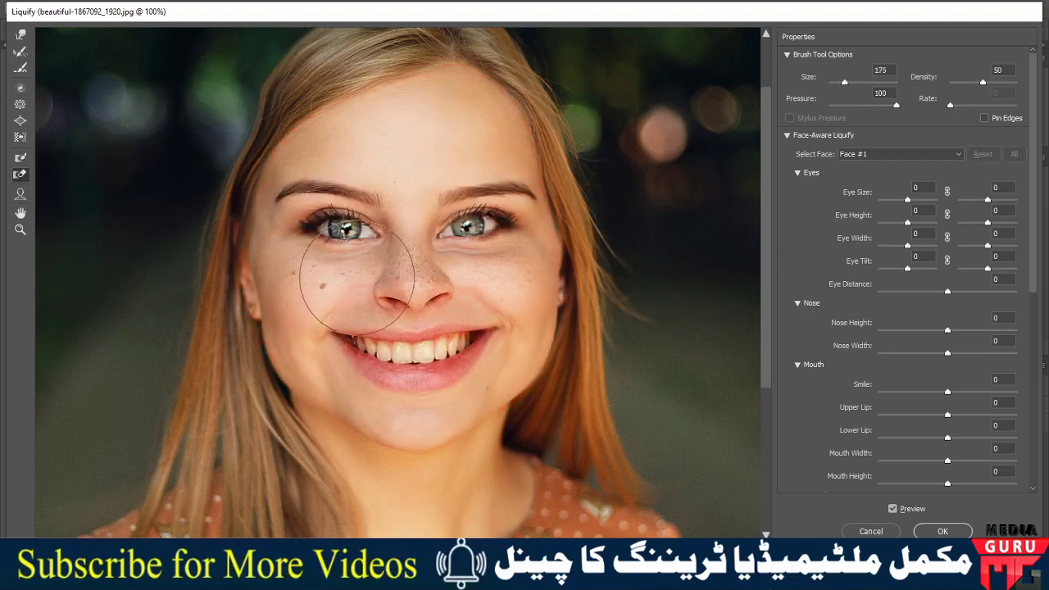
# Paint a freeze mask over the left-side hair with a slightly larger brush
pyautogui.click(18, 160)
pyautogui.press(']')
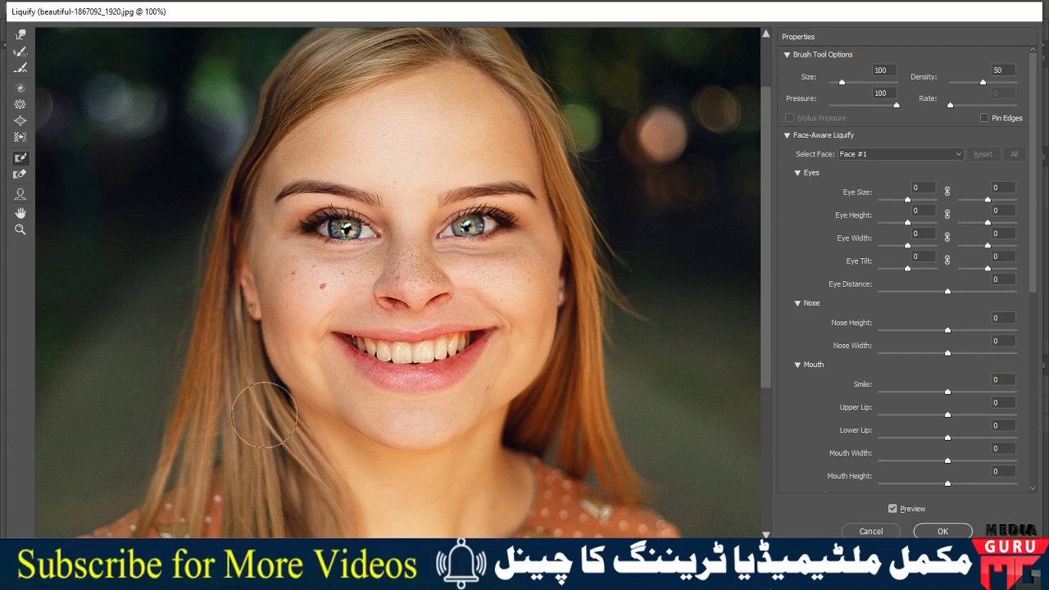
pyautogui.moveTo(250, 406)
pyautogui.mouseDown()
pyautogui.moveTo(224, 279)
pyautogui.moveTo(222, 206)
pyautogui.moveTo(270, 98)
pyautogui.moveTo(377, 58)
pyautogui.moveTo(435, 49)
pyautogui.moveTo(501, 66)
pyautogui.moveTo(557, 115)
pyautogui.moveTo(581, 159)
pyautogui.moveTo(582, 324)
pyautogui.moveTo(553, 396)
pyautogui.moveTo(468, 462)
pyautogui.moveTo(353, 463)
pyautogui.moveTo(261, 388)
pyautogui.moveTo(228, 333)
pyautogui.moveTo(224, 289)
pyautogui.moveTo(201, 418)
pyautogui.moveTo(262, 476)
pyautogui.moveTo(428, 512)
pyautogui.moveTo(555, 497)
pyautogui.moveTo(529, 468)
pyautogui.moveTo(574, 500)
pyautogui.moveTo(617, 338)
pyautogui.moveTo(632, 145)
pyautogui.moveTo(544, 47)
pyautogui.moveTo(352, 28)
pyautogui.moveTo(363, 117)
pyautogui.moveTo(265, 159)
pyautogui.moveTo(176, 292)
pyautogui.moveTo(164, 481)
pyautogui.moveTo(176, 525)
pyautogui.moveTo(213, 375)
pyautogui.moveTo(525, 410)
pyautogui.moveTo(634, 329)
pyautogui.moveTo(668, 82)
pyautogui.mouseUp()
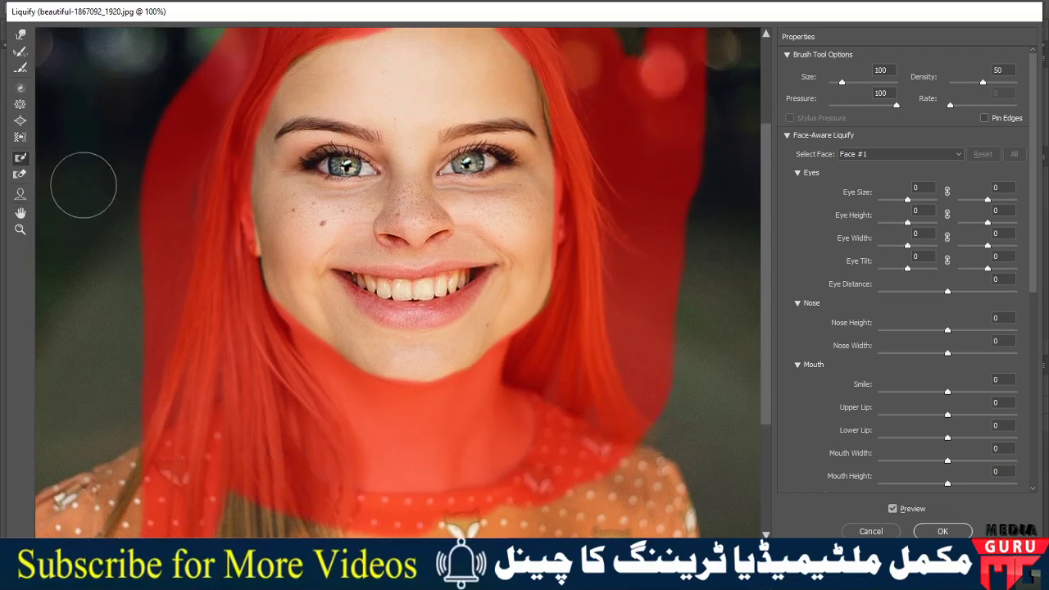
# Thaw the mask over the lower-left hair and collar, then resume freeze painting at size 45
pyautogui.click(19, 176)
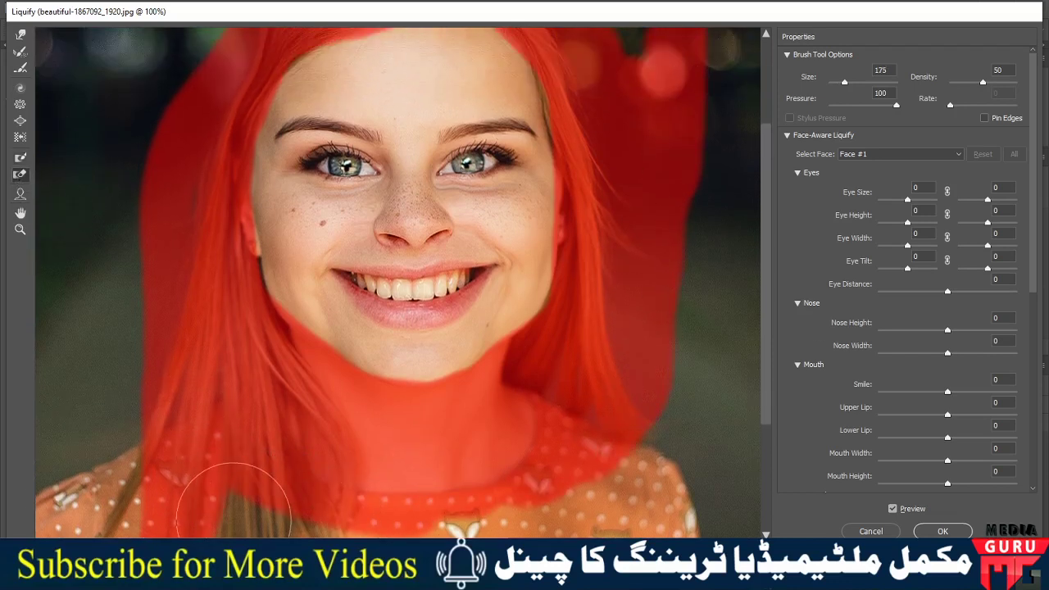
pyautogui.moveTo(234, 500)
pyautogui.mouseDown()
pyautogui.moveTo(140, 468)
pyautogui.moveTo(140, 421)
pyautogui.moveTo(128, 433)
pyautogui.mouseUp()
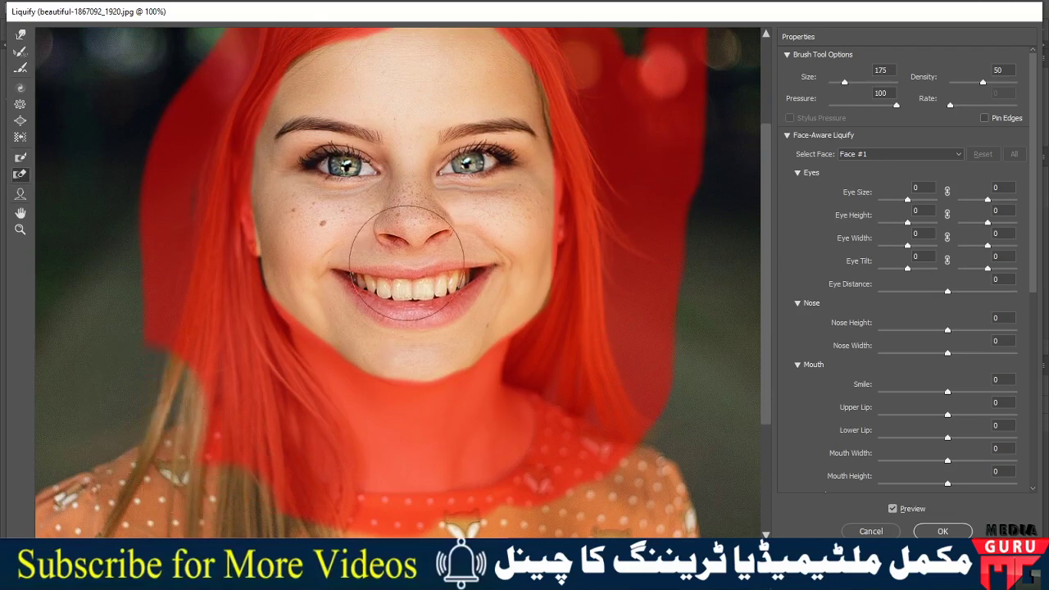
pyautogui.scroll(2, 408, 264)
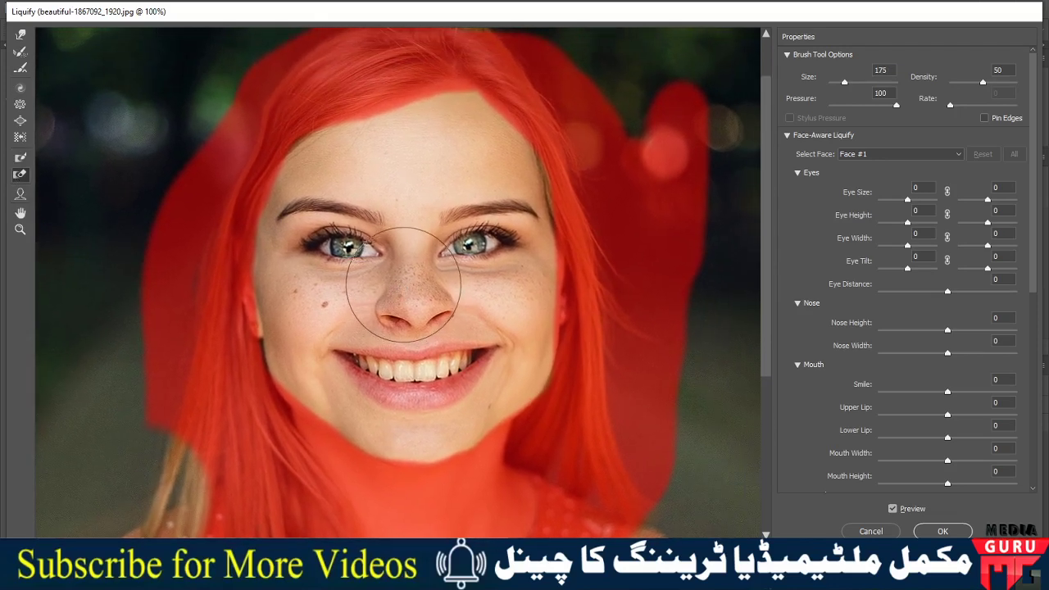
pyautogui.click(19, 161)
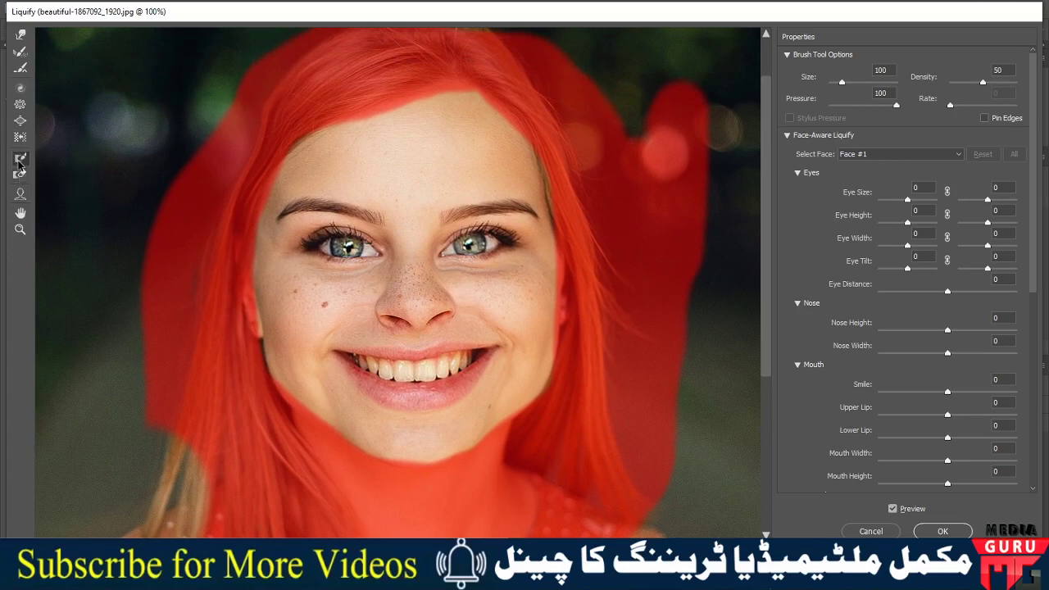
pyautogui.press('[')
pyautogui.press('[')
pyautogui.press('[')
pyautogui.press('[')
pyautogui.press('[')
pyautogui.press('[')
# Bloat the left eye, mouth and nose, then apply the Liquify distortion with OK
pyautogui.click(20, 120)
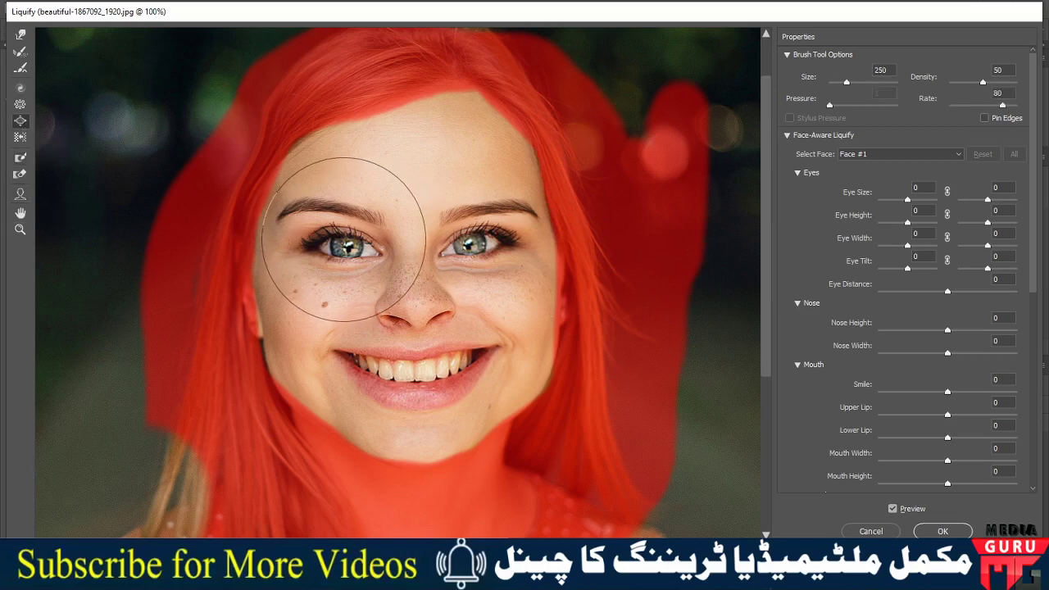
pyautogui.moveTo(315, 238); pyautogui.dragTo(340, 236)
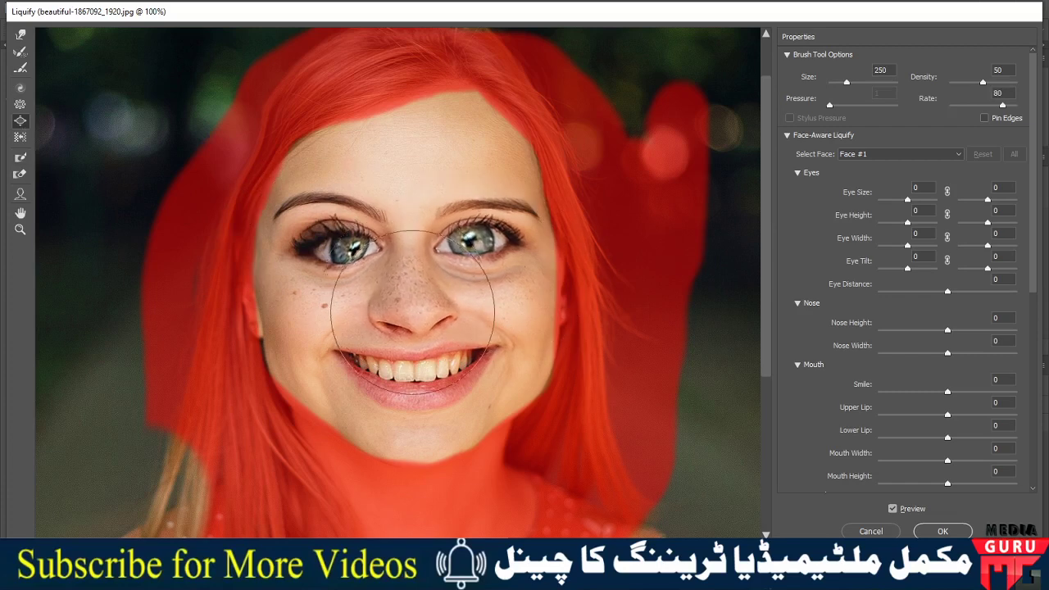
pyautogui.moveTo(382, 358); pyautogui.dragTo(430, 328)
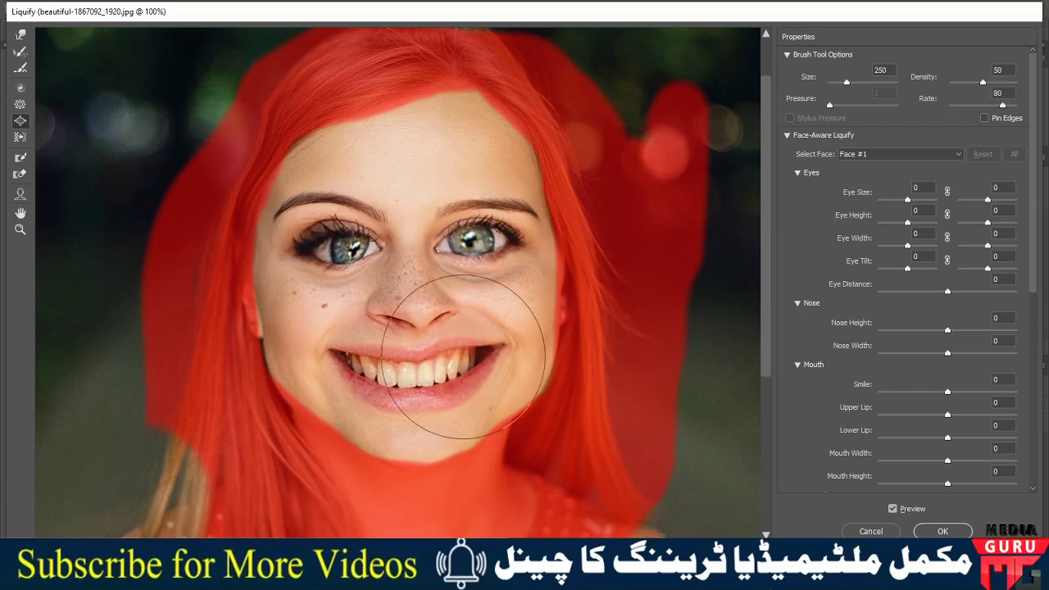
pyautogui.moveTo(645, 175); pyautogui.dragTo(632, 254)
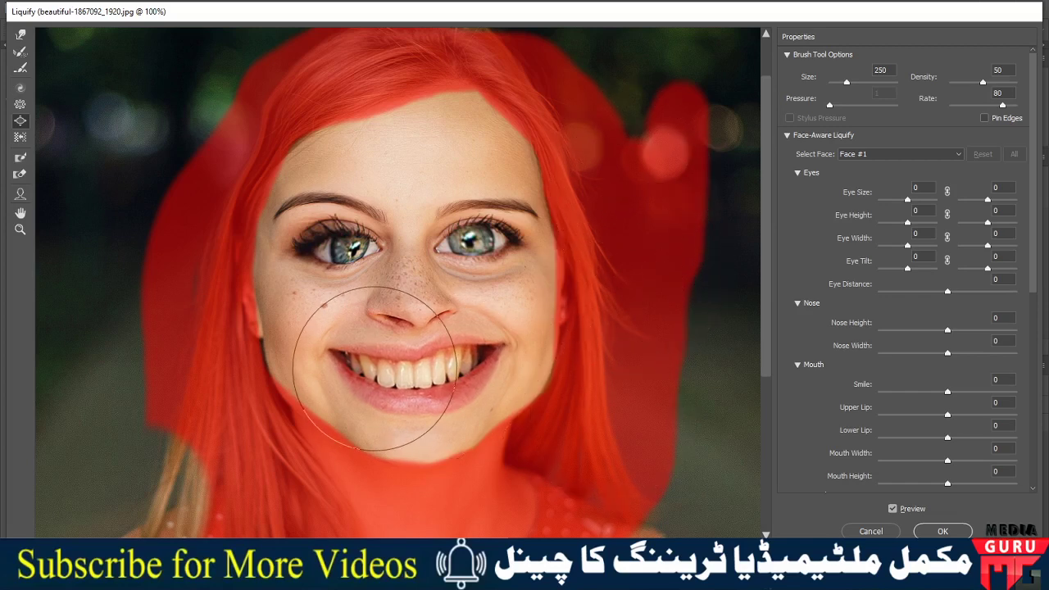
pyautogui.moveTo(394, 300)
pyautogui.mouseDown()
pyautogui.moveTo(421, 293)
pyautogui.moveTo(417, 270)
pyautogui.moveTo(441, 295)
pyautogui.moveTo(481, 234)
pyautogui.mouseUp()
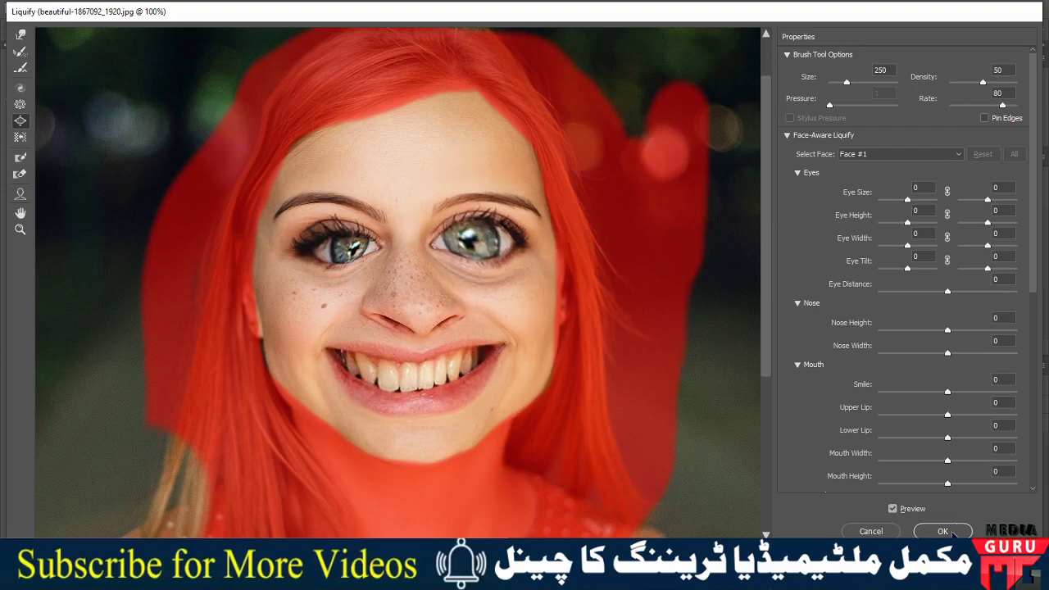
pyautogui.click(943, 532)
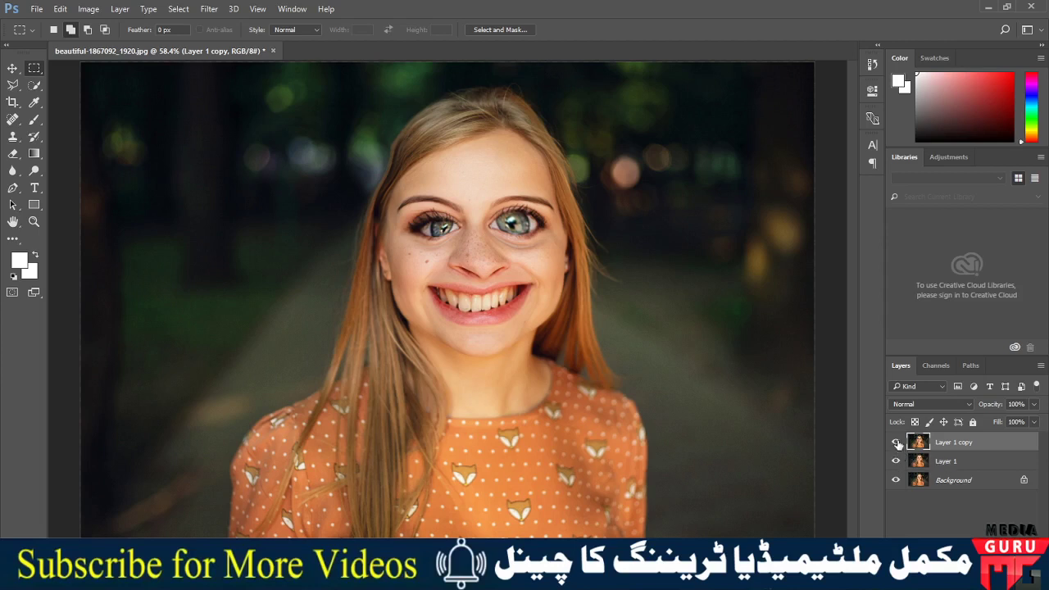
# Hide then reshow Layer 1 copy and Layer 1 to compare distorted and original photo
pyautogui.click(896, 442)
pyautogui.click(896, 463)
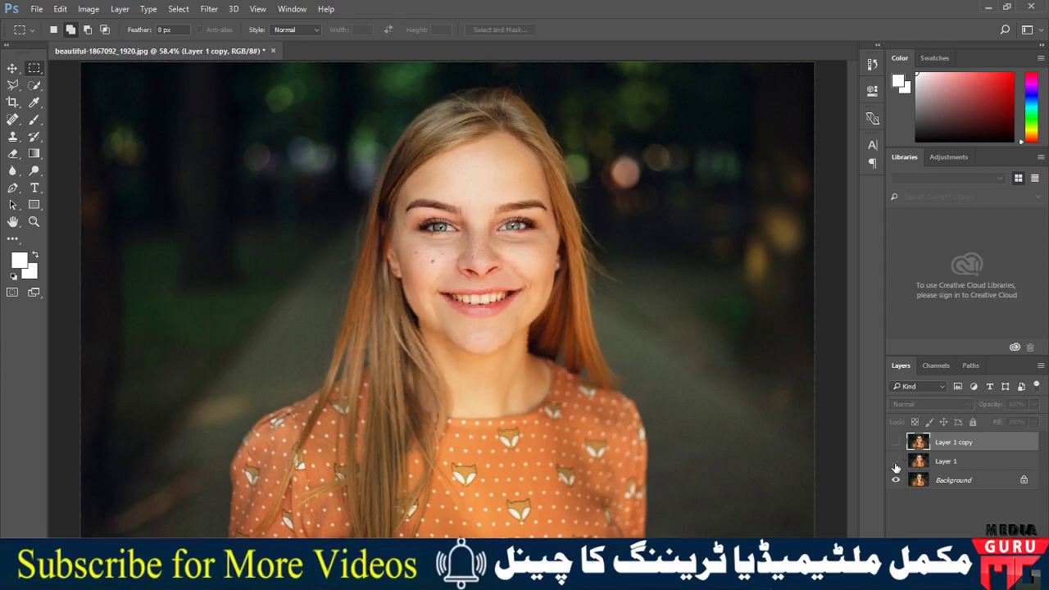
pyautogui.click(897, 462)
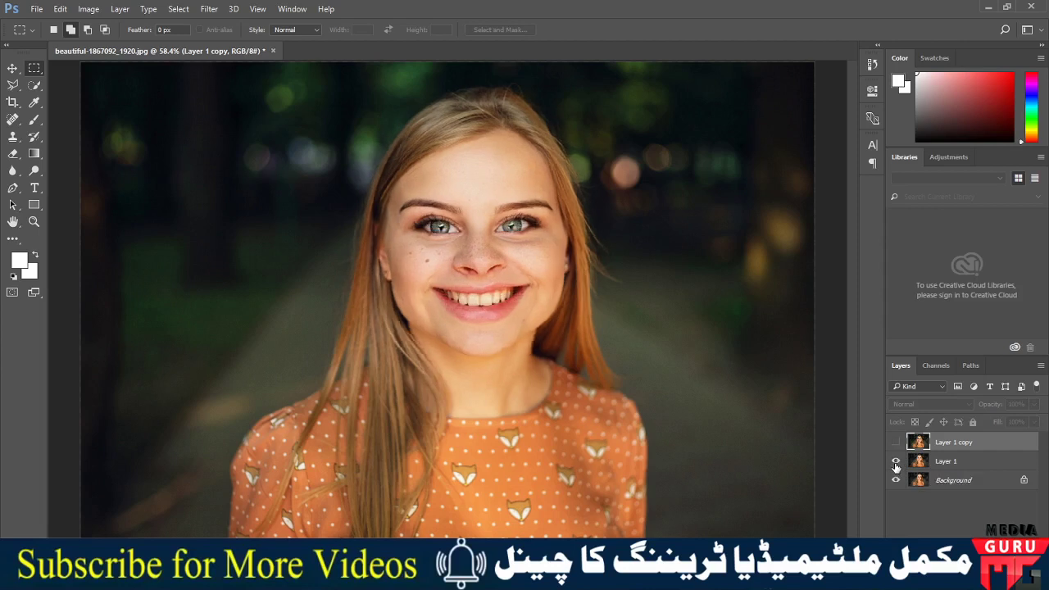
pyautogui.click(897, 443)
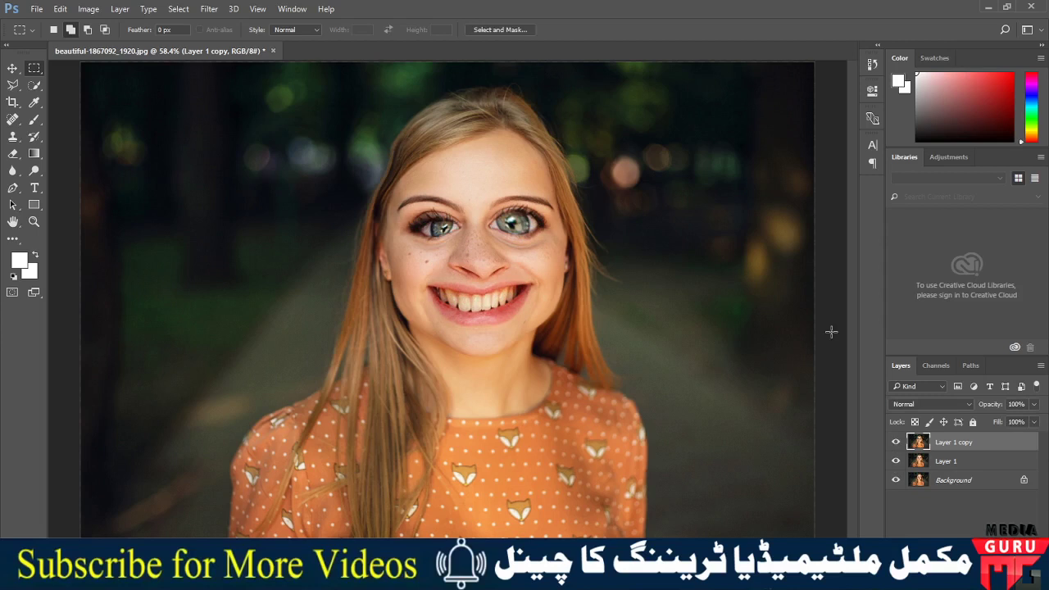
pyautogui.click(680, 579)
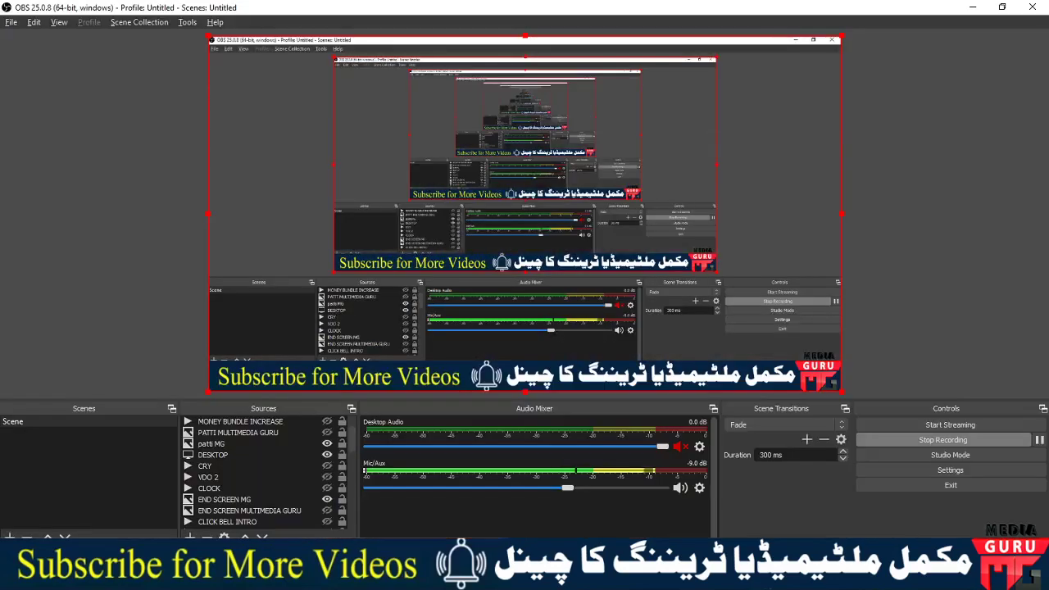